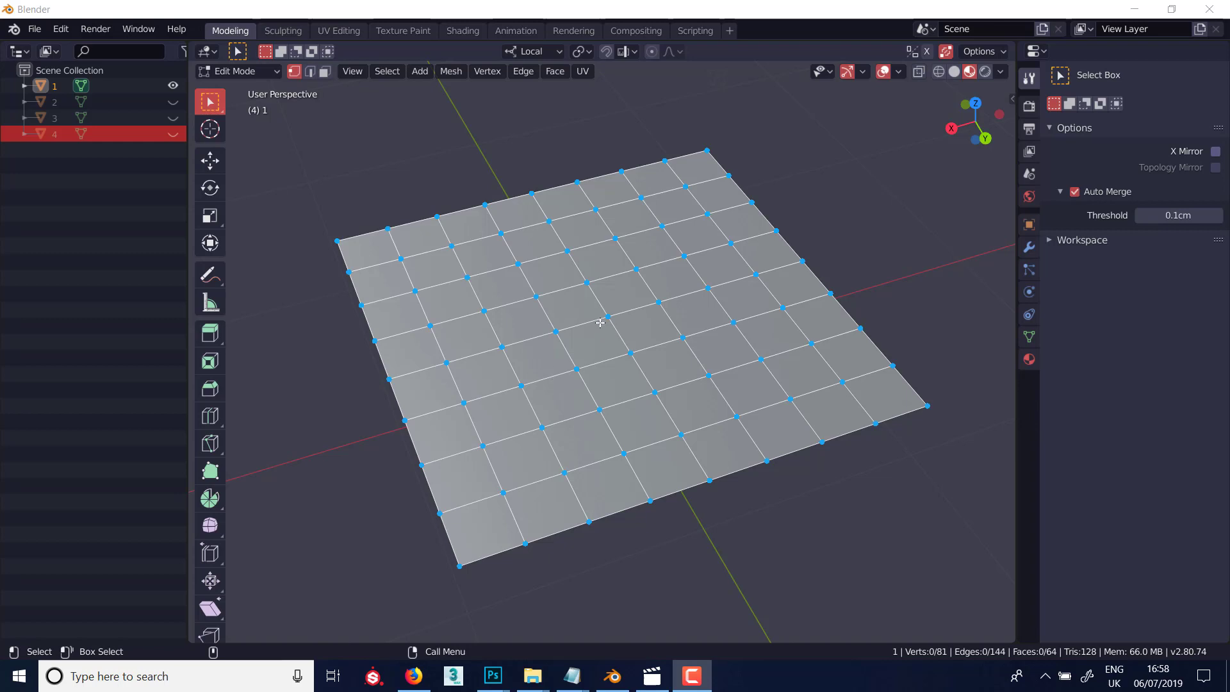
- Select the grid's centre vertex, delete it with the Vertices option, and undo the deletion
{"action": "left_click", "coordinate": [605, 321]}
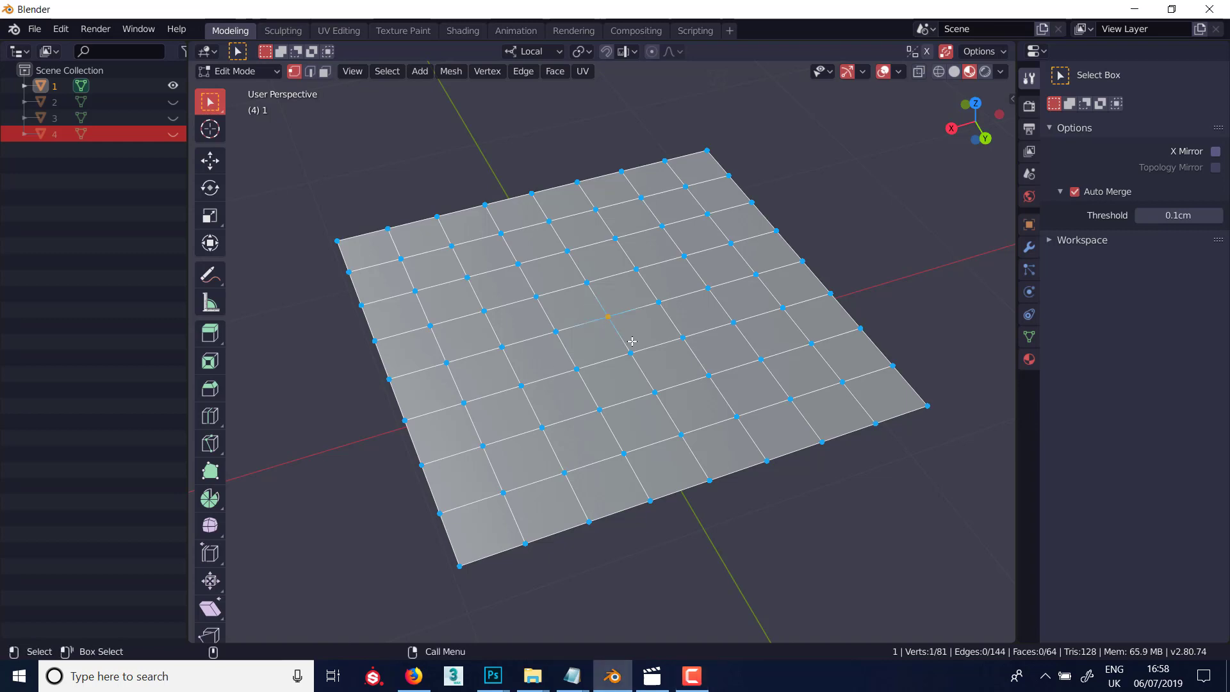
{"action": "key", "text": "x"}
{"action": "key", "text": "n"}
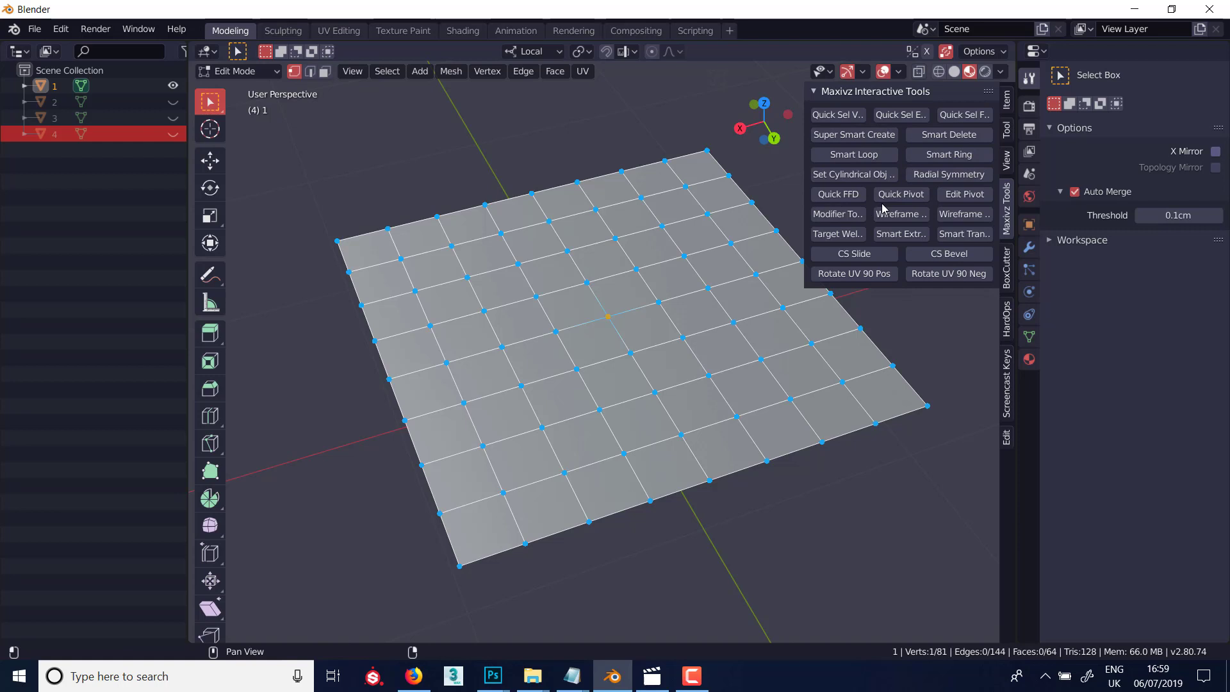
{"action": "key", "text": "n"}
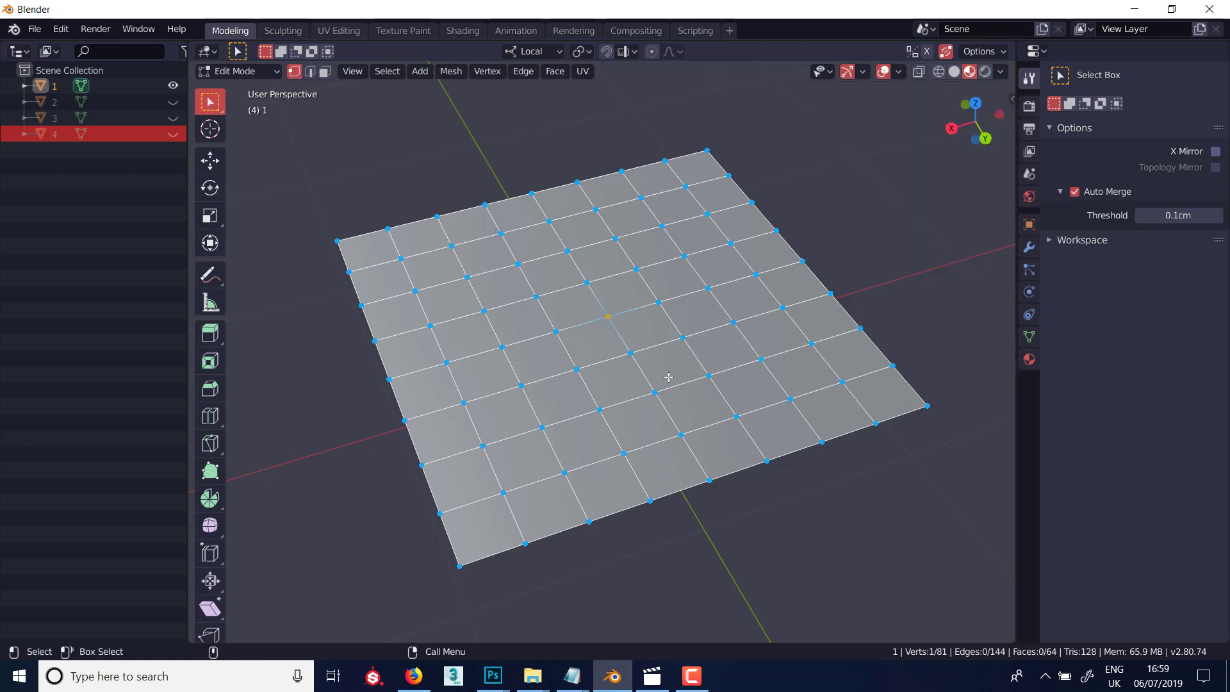
{"action": "key", "text": "x"}
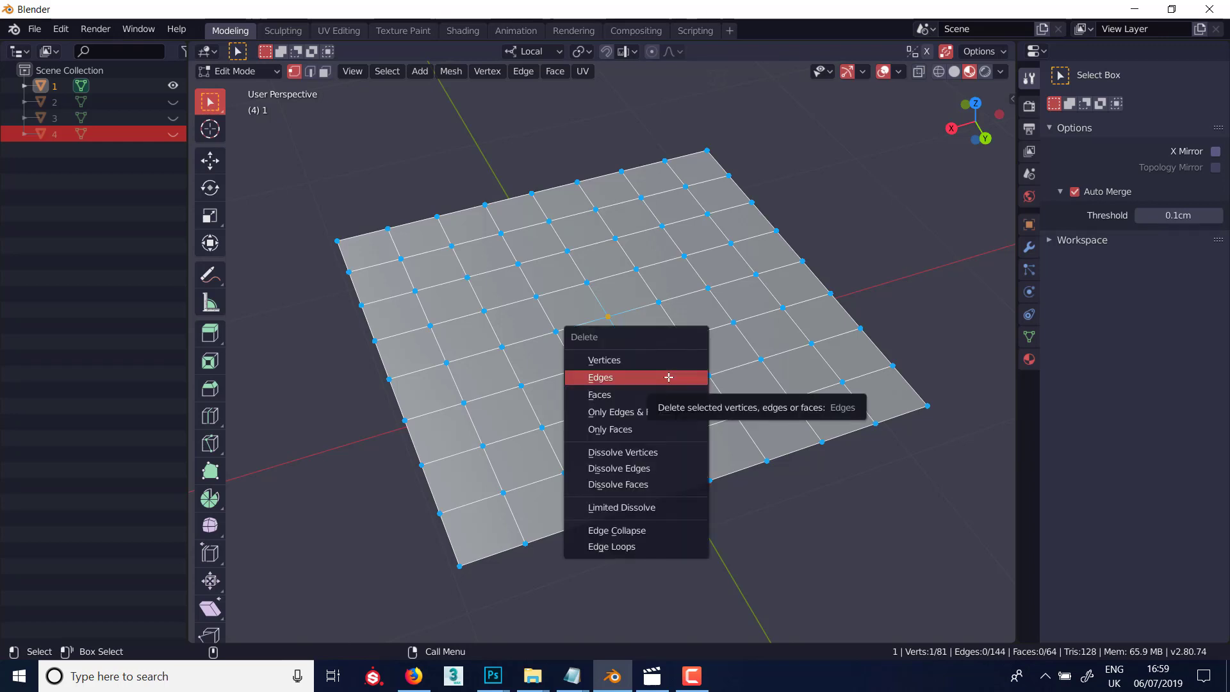
{"action": "left_click", "coordinate": [615, 363]}
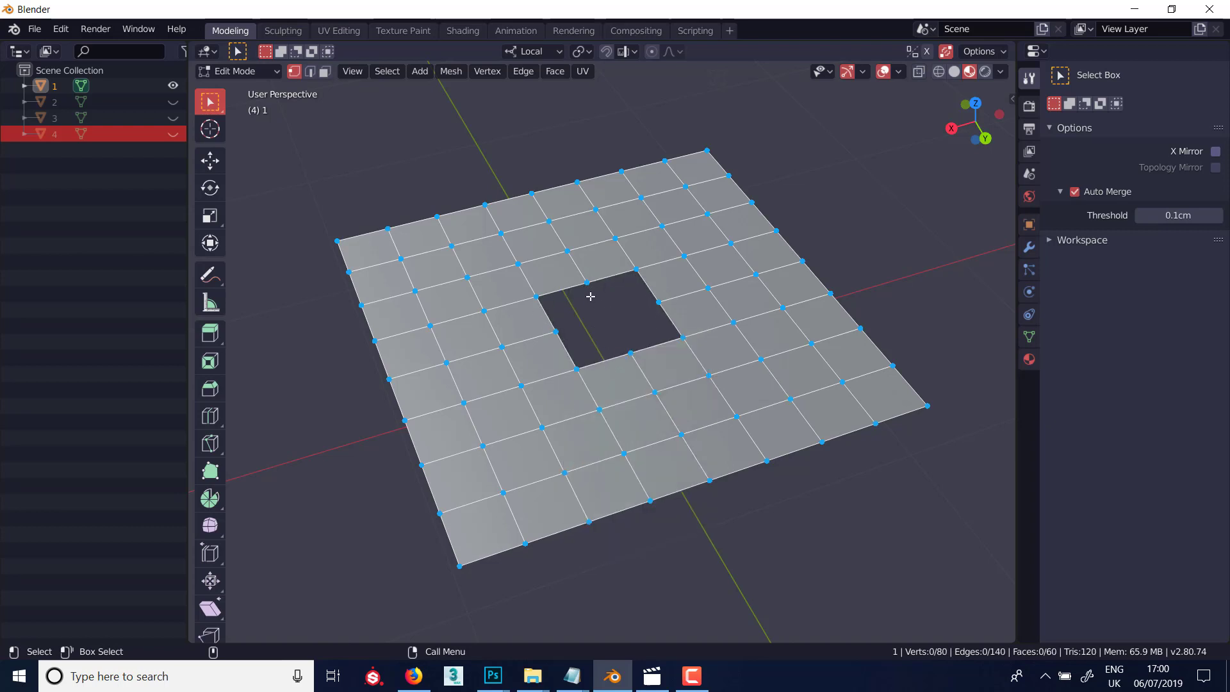
{"action": "key", "text": "ctrl+z"}
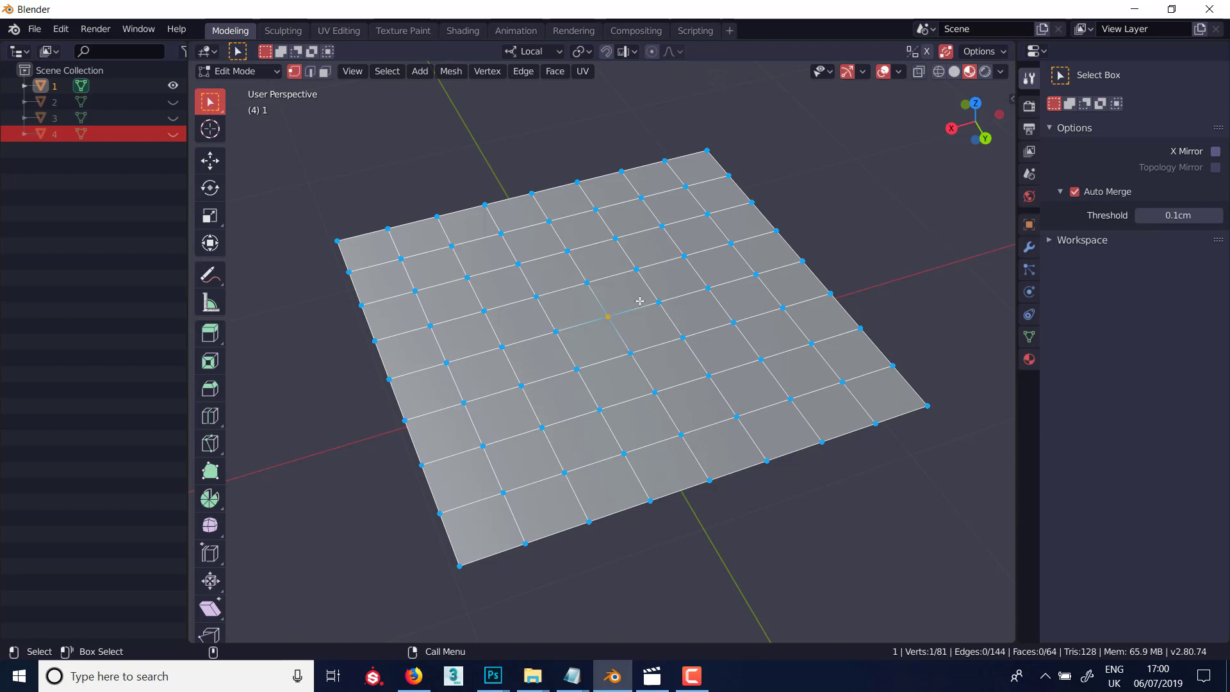
- Repeat the vertex deletion on the grid's centre vertex and undo it again
{"action": "key", "text": "x"}
{"action": "left_click", "coordinate": [591, 311]}
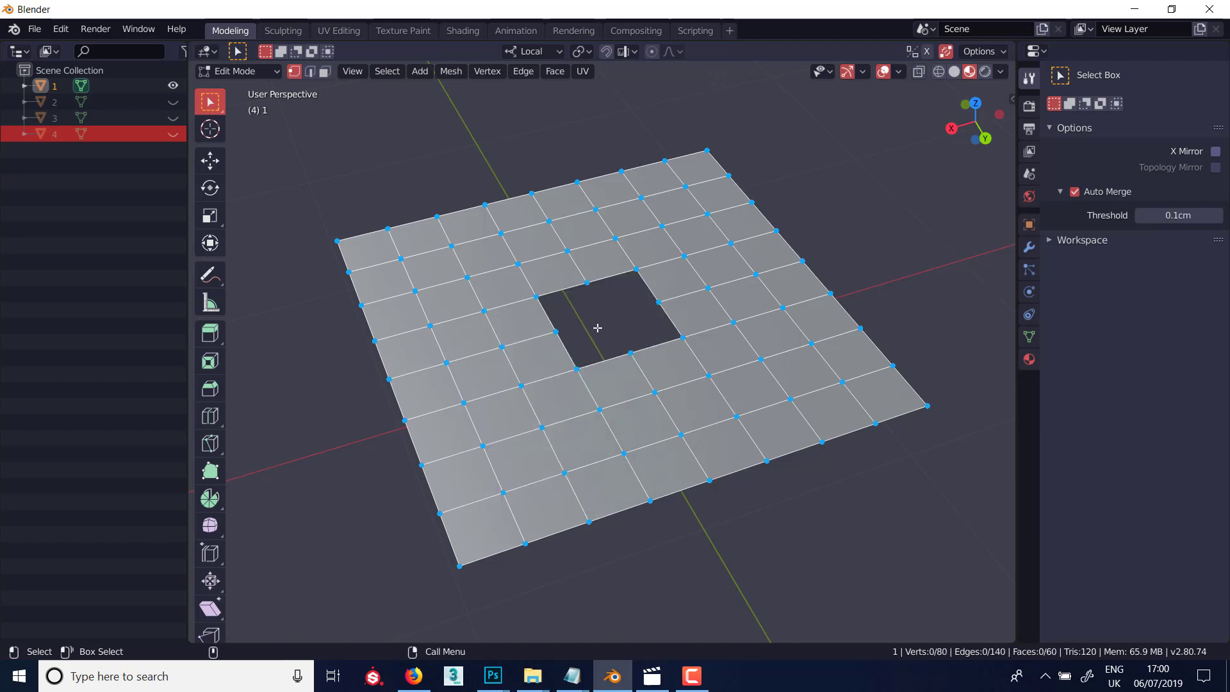
{"action": "key", "text": "ctrl+z"}
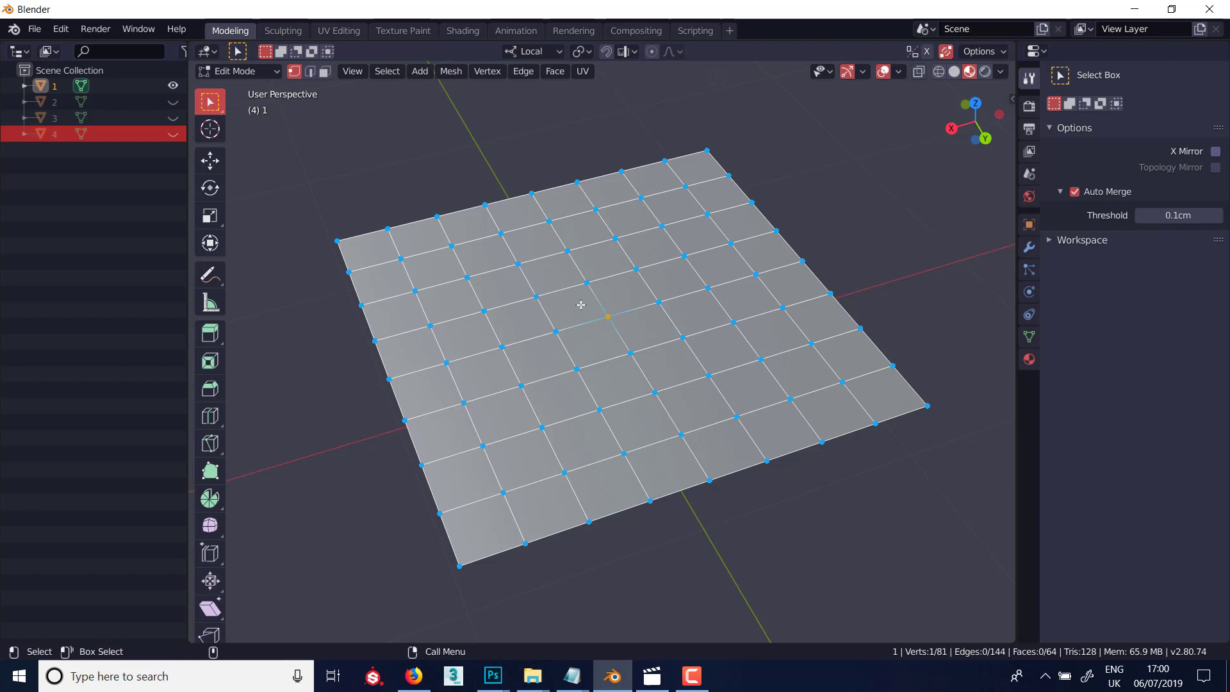
- Select the four corner vertices of one face beside the grid's centre, delete them with the Vertices option, and undo
{"action": "left_click_drag", "start_coordinate": [567, 262], "coordinate": [667, 335]}
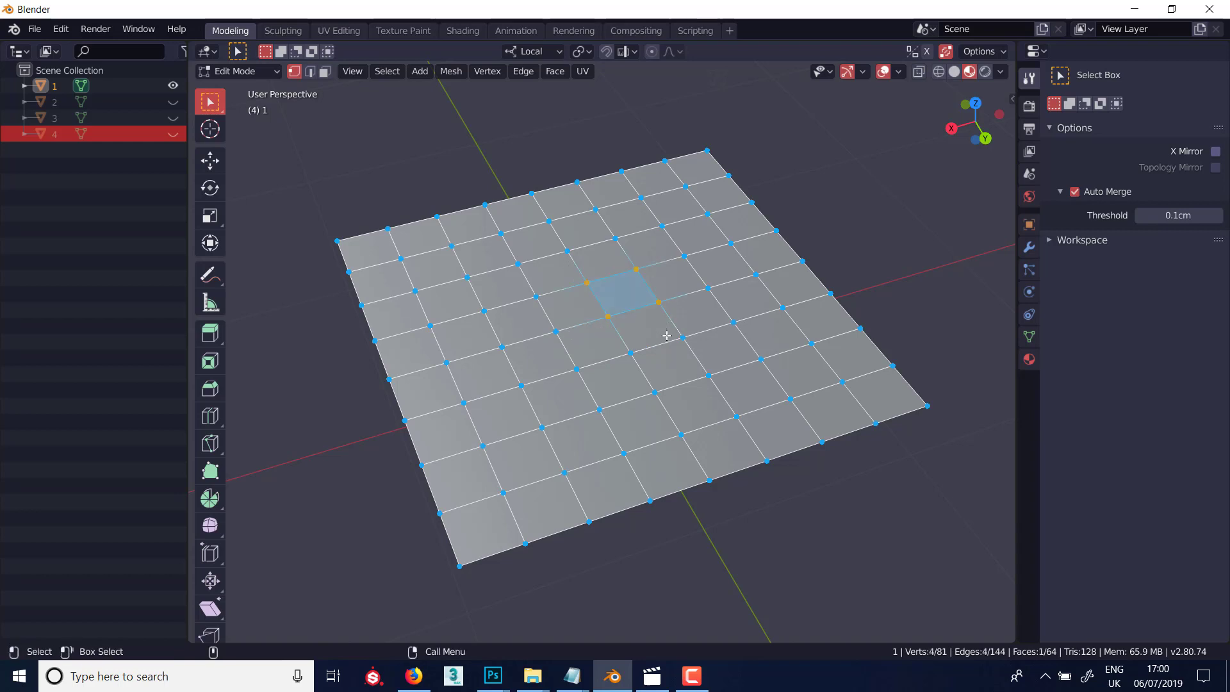
{"action": "key", "text": "x"}
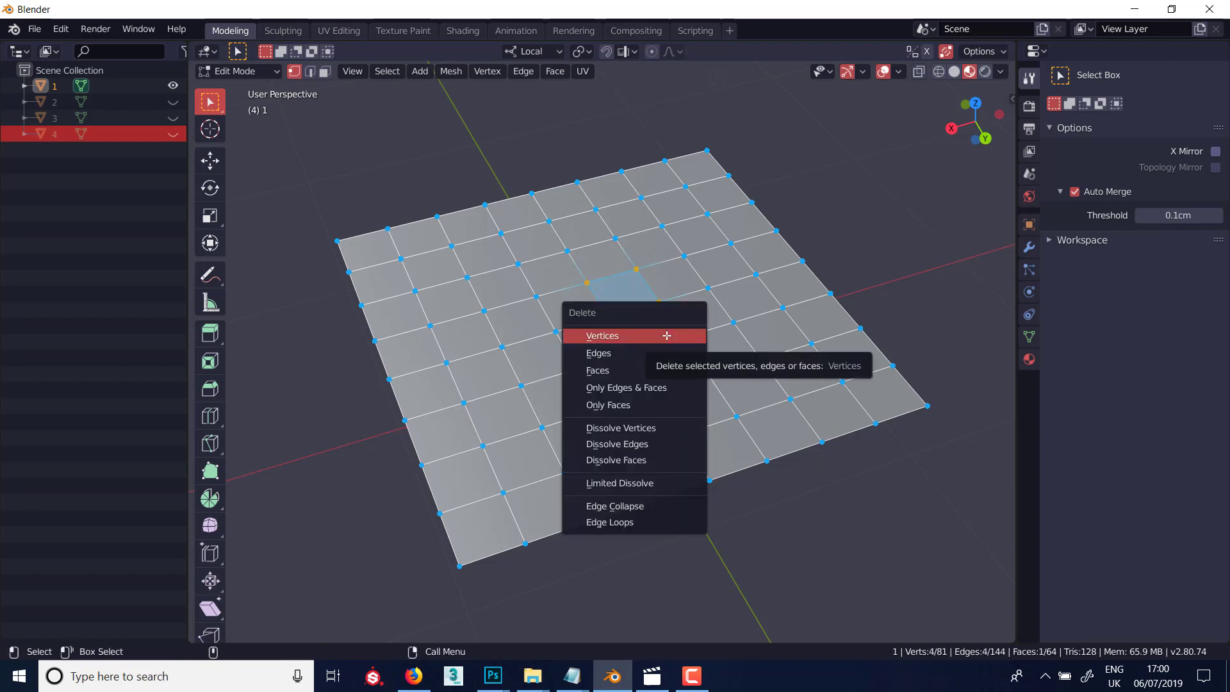
{"action": "left_click", "coordinate": [651, 339]}
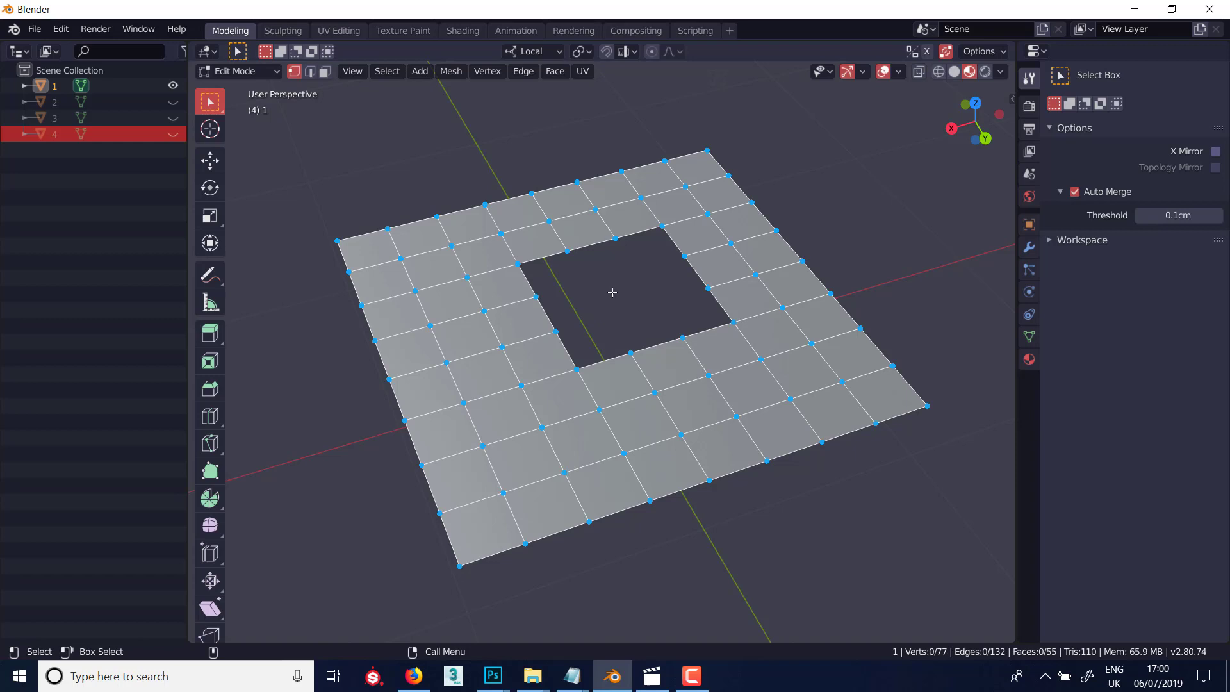
{"action": "key", "text": "ctrl+z"}
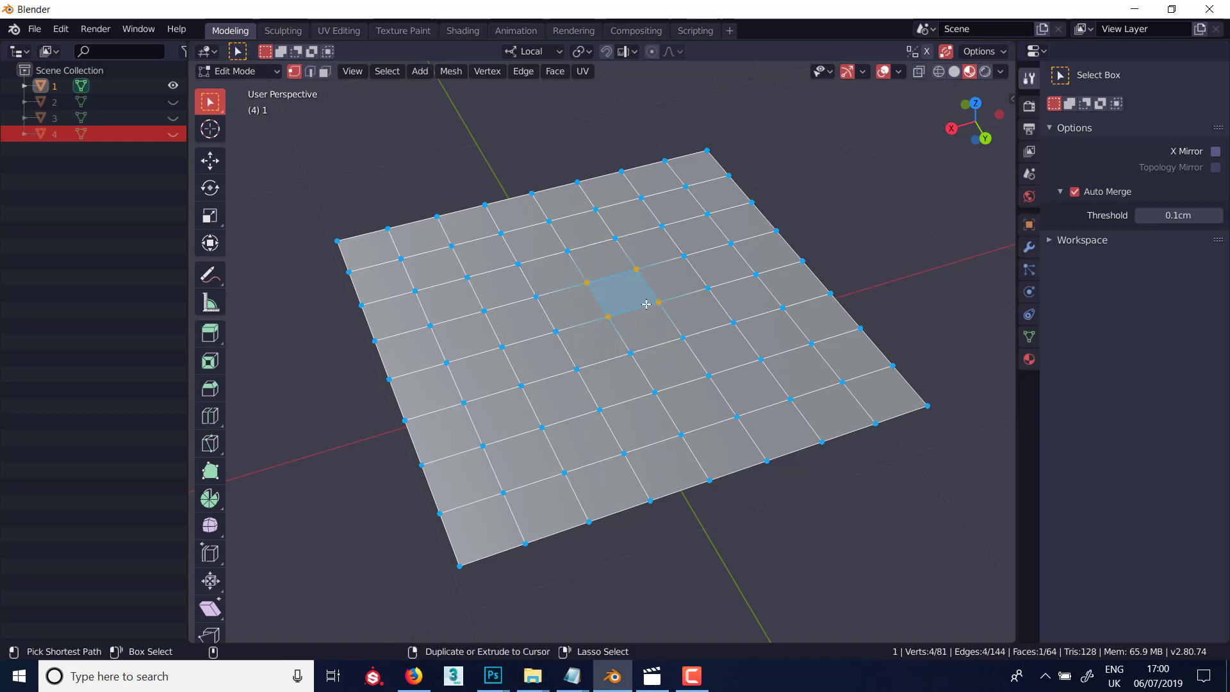
- Delete the selected face with the Faces option and undo the deletion
{"action": "key", "text": "x"}
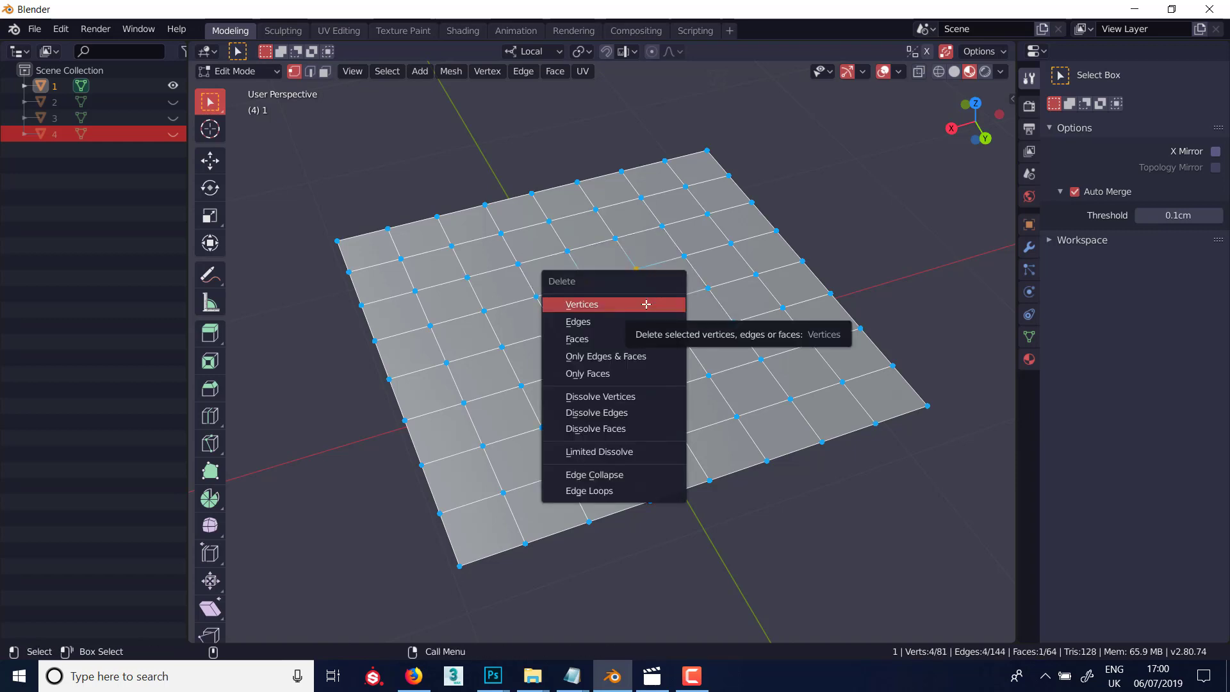
{"action": "left_click", "coordinate": [592, 341]}
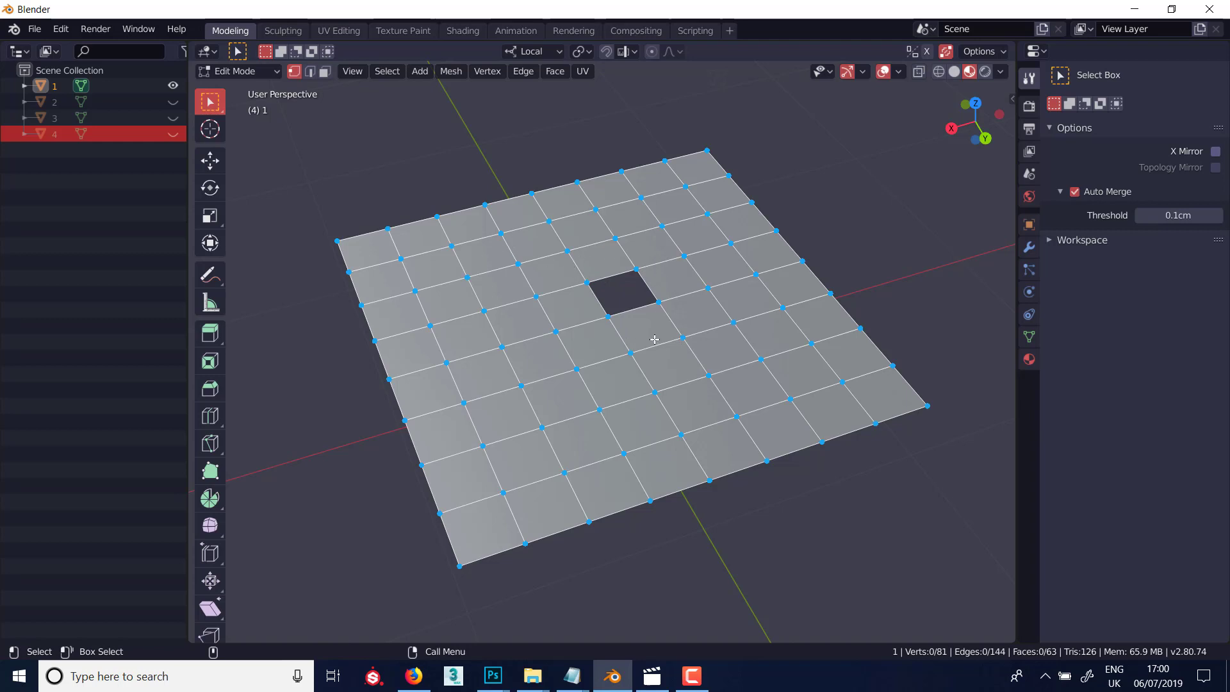
{"action": "key", "text": "ctrl+z"}
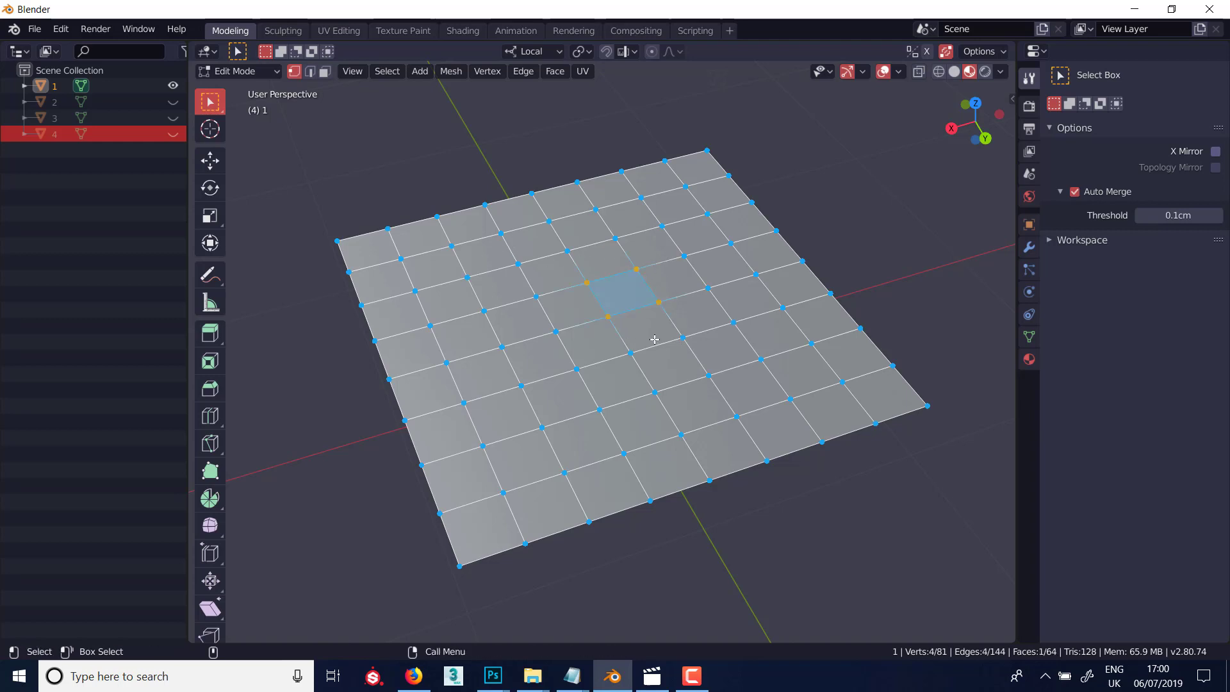
- Delete the selected face's edges with the Edges option and undo the deletion
{"action": "key", "text": "x"}
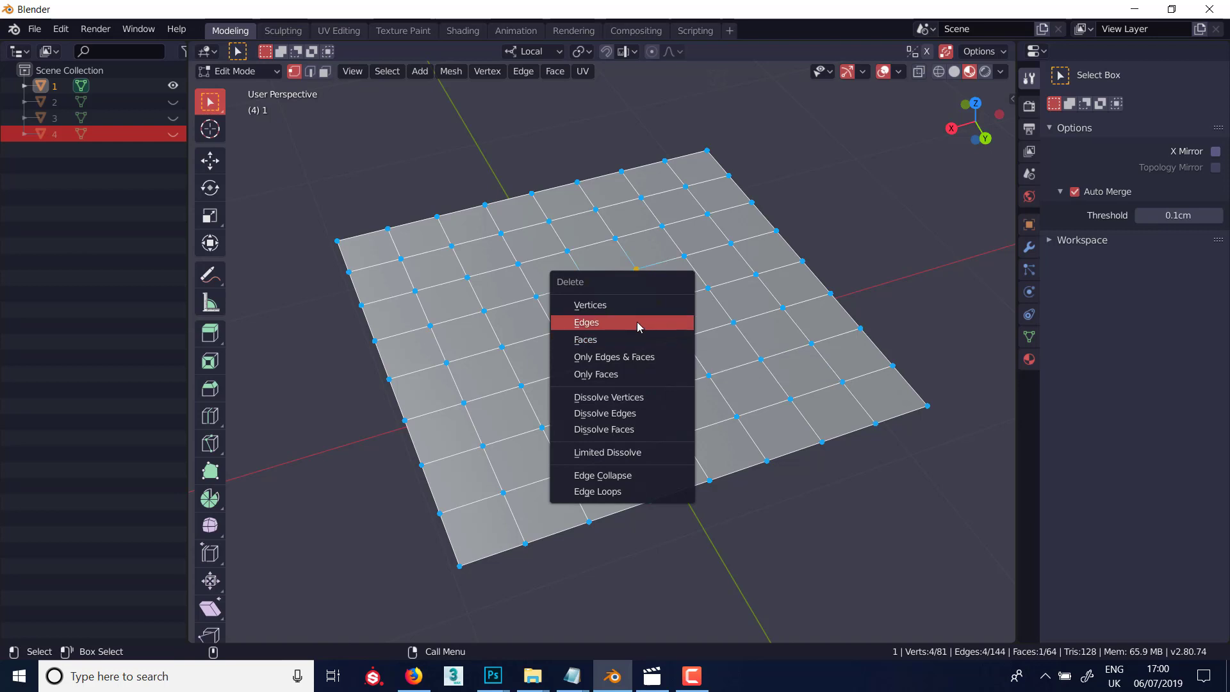
{"action": "left_click", "coordinate": [637, 321]}
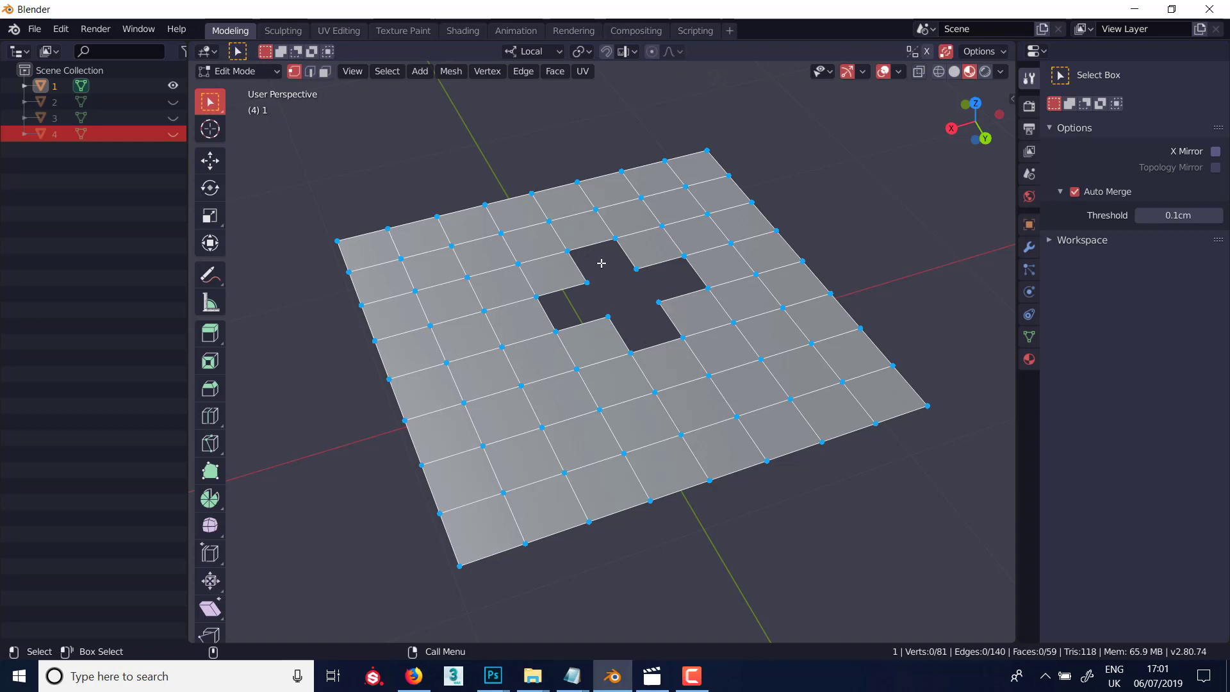
{"action": "key", "text": "ctrl+z"}
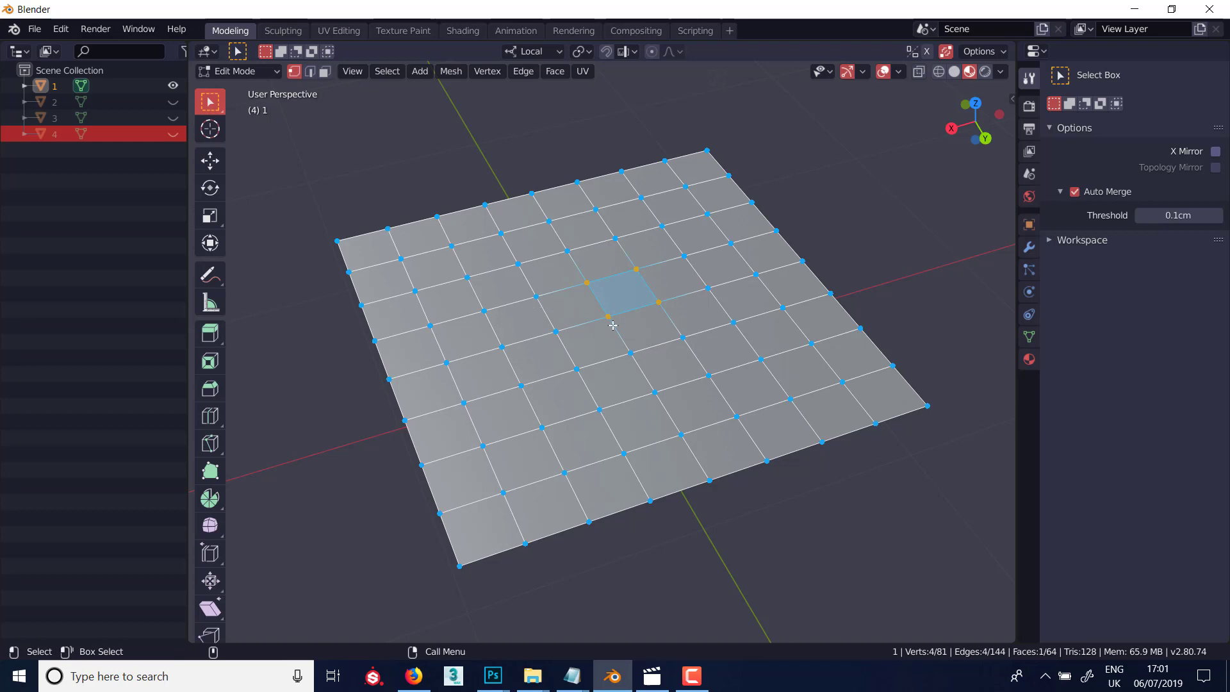
- Select the 2 by 3 block of faces around the grid's centre, delete it with Only Faces, and undo
{"action": "left_click", "coordinate": [545, 312], "text": "alt"}
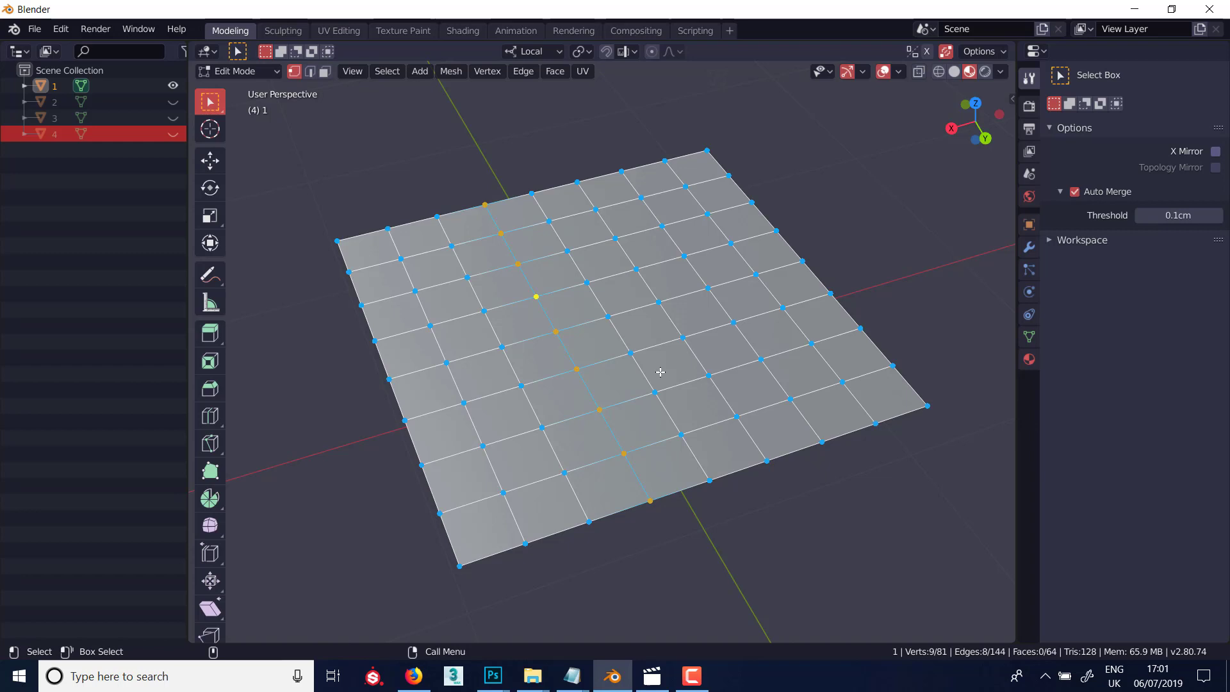
{"action": "key", "text": "x"}
{"action": "left_click_drag", "start_coordinate": [508, 248], "coordinate": [693, 369]}
{"action": "left_click", "coordinate": [620, 247], "text": "shift"}
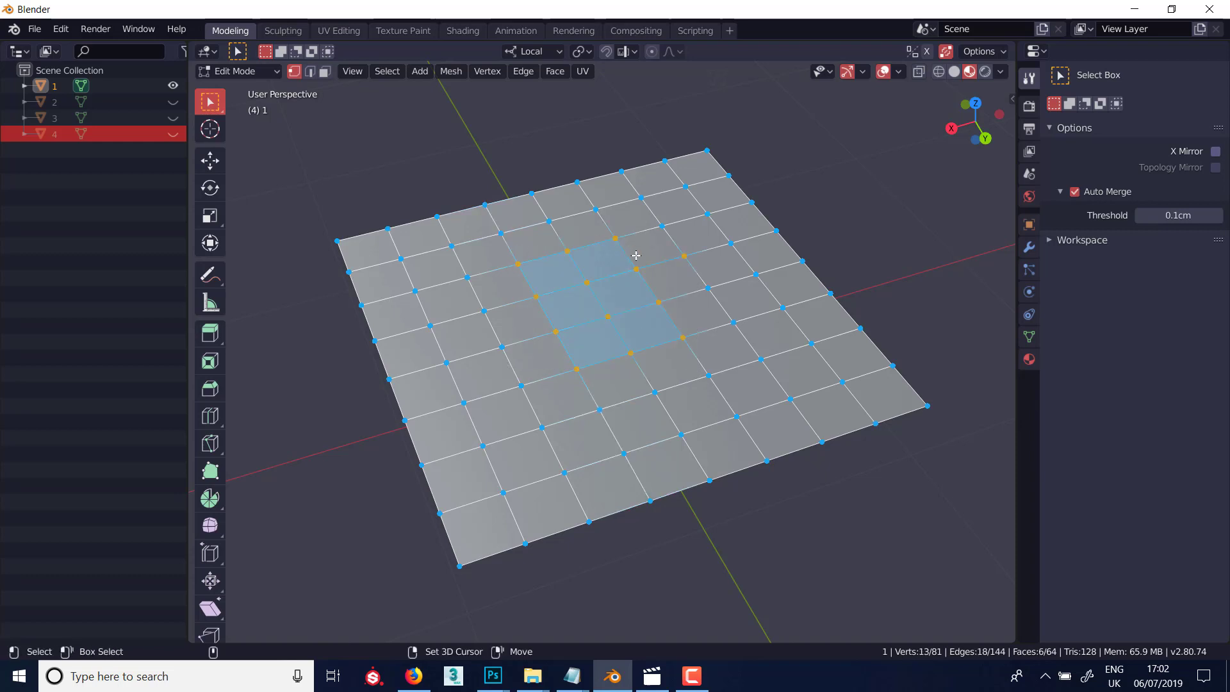
{"action": "left_click", "coordinate": [683, 255], "text": "shift"}
{"action": "key", "text": "x"}
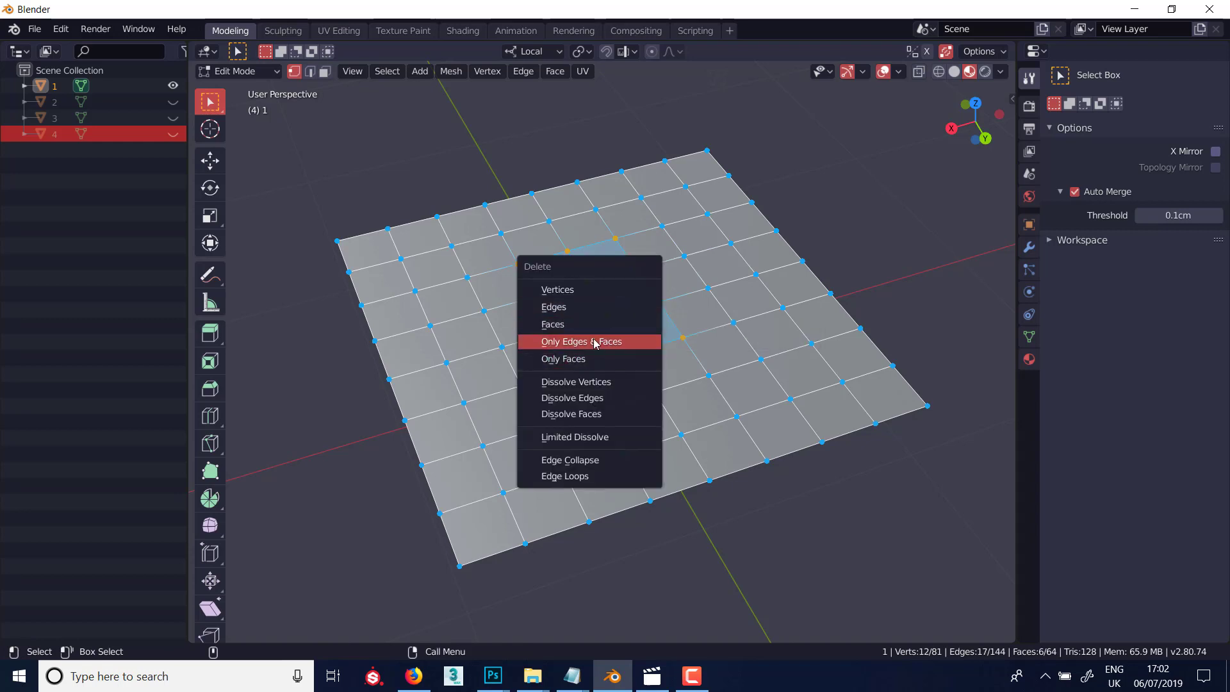
{"action": "left_click", "coordinate": [576, 359]}
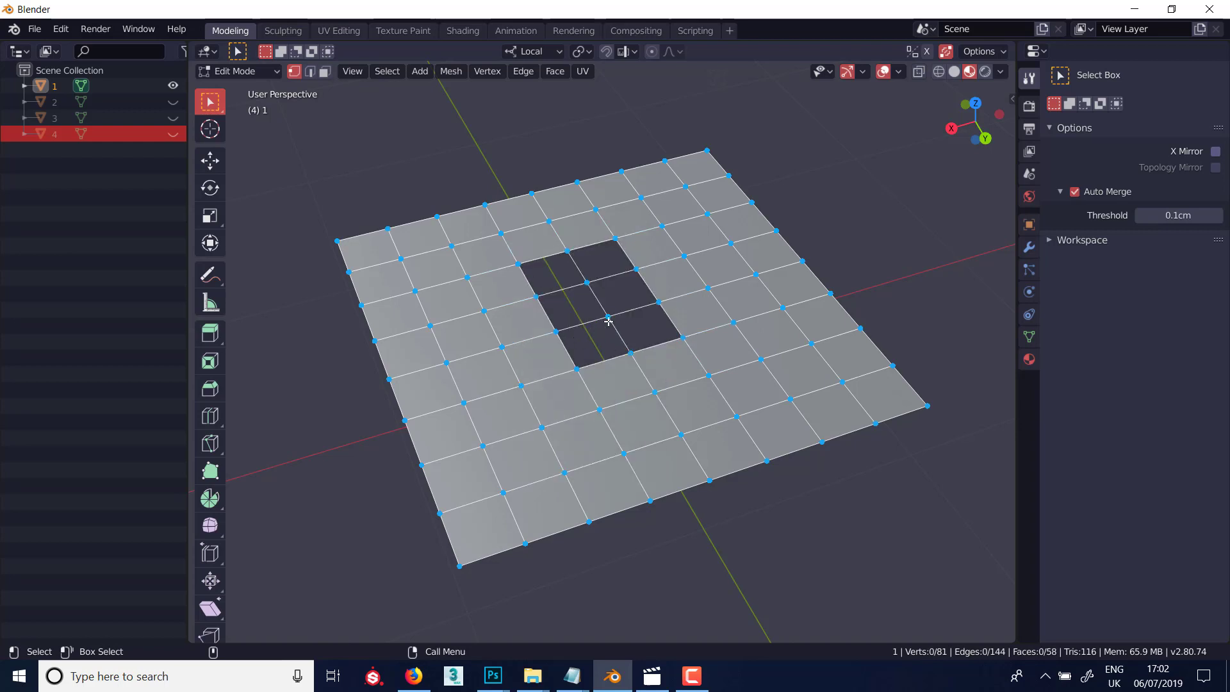
{"action": "key", "text": "ctrl+z"}
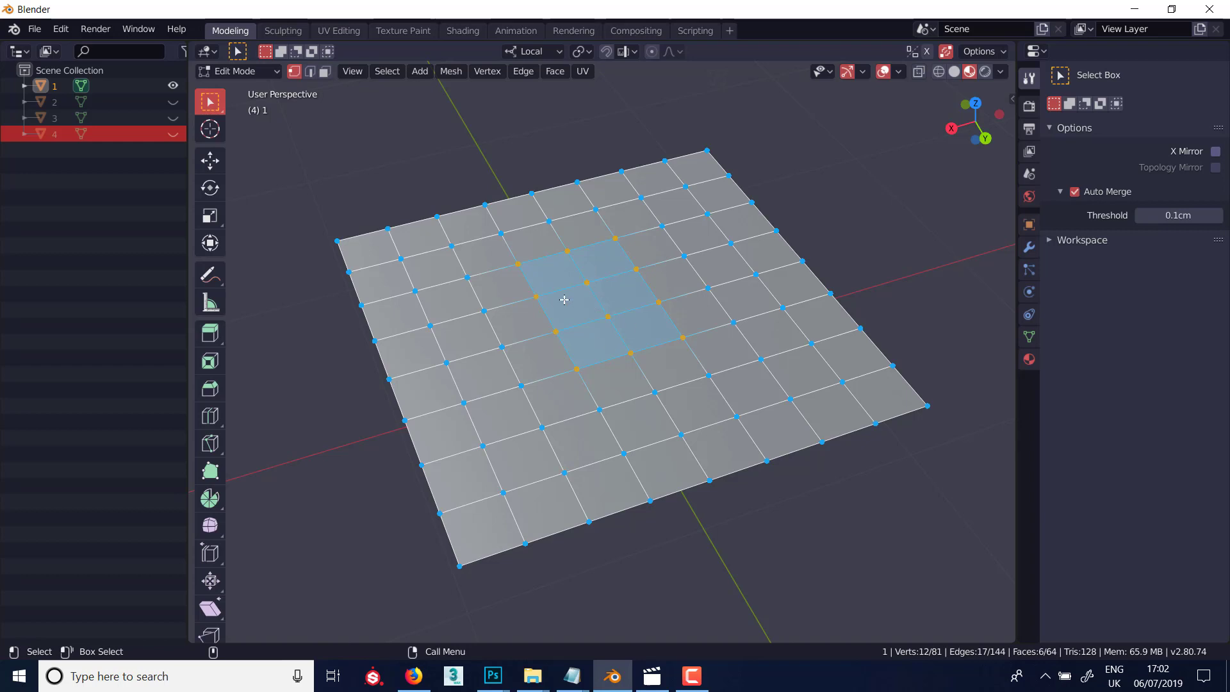
- Select the edge loop one column from the centre along the Y axis, remove it with Dissolve Edges, and restore the loop
{"action": "left_click", "coordinate": [526, 288]}
{"action": "left_click", "coordinate": [526, 289], "text": "alt"}
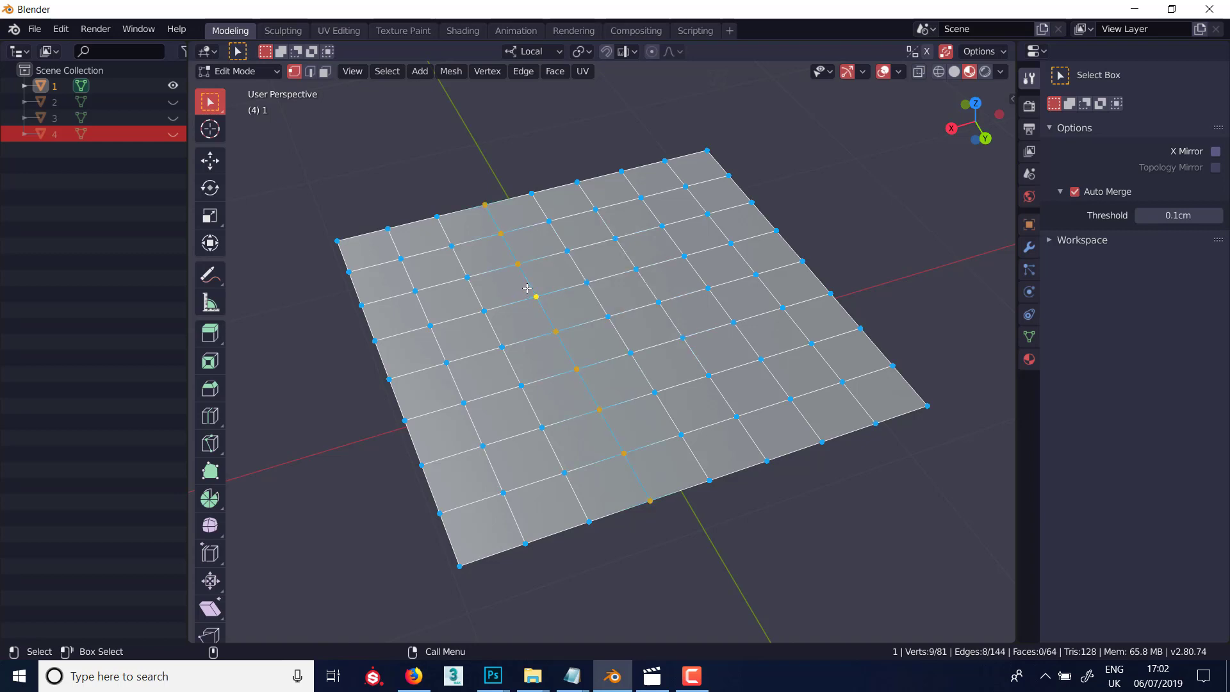
{"action": "key", "text": "x"}
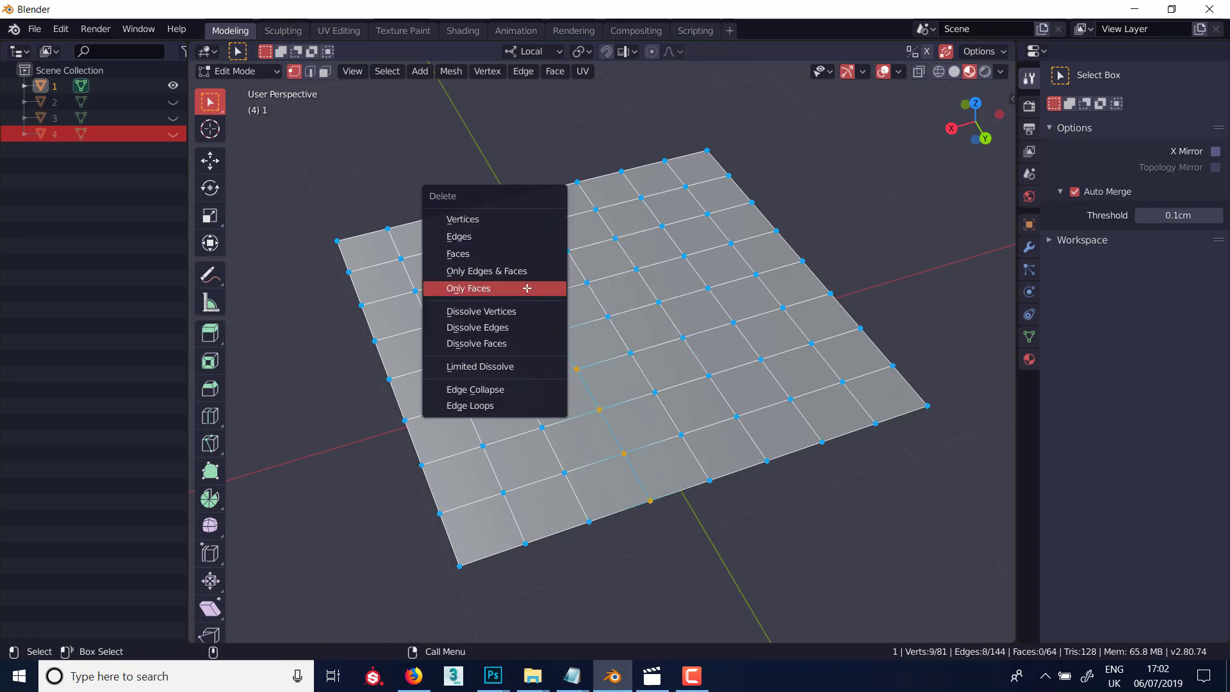
{"action": "left_click", "coordinate": [503, 327]}
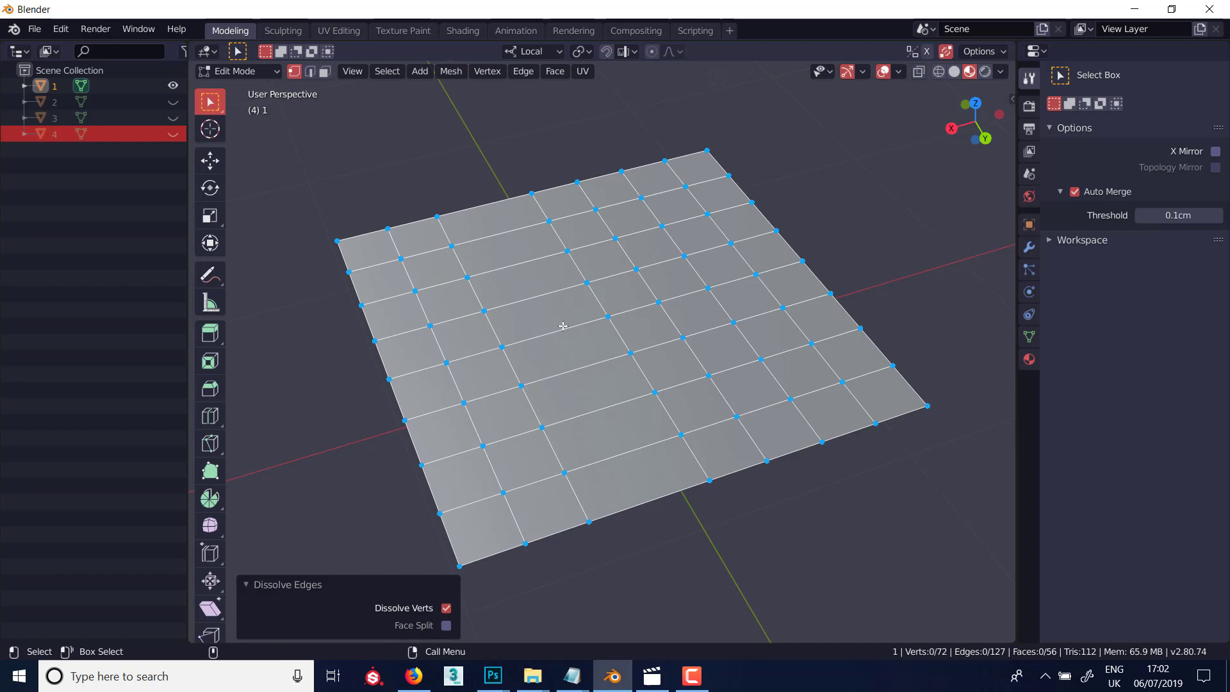
{"action": "key", "text": "ctrl+r"}
{"action": "left_click", "coordinate": [562, 326]}
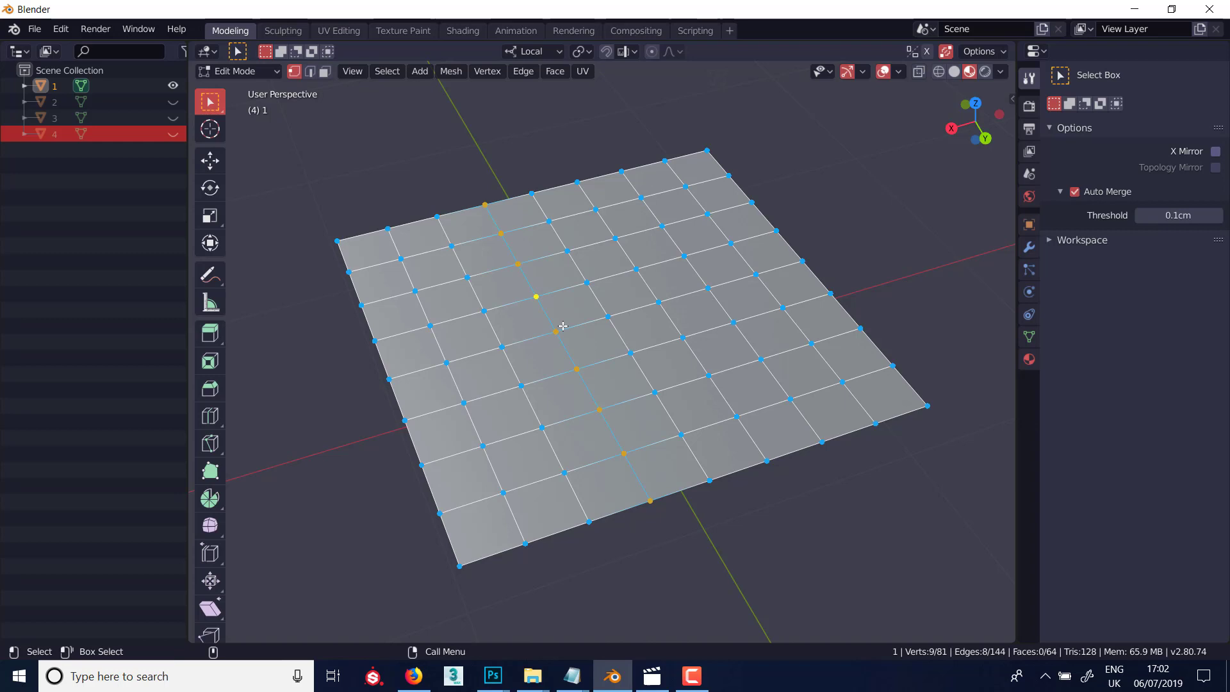
- Apply Dissolve Vertices to the selected edge loop and undo the operation
{"action": "key", "text": "x"}
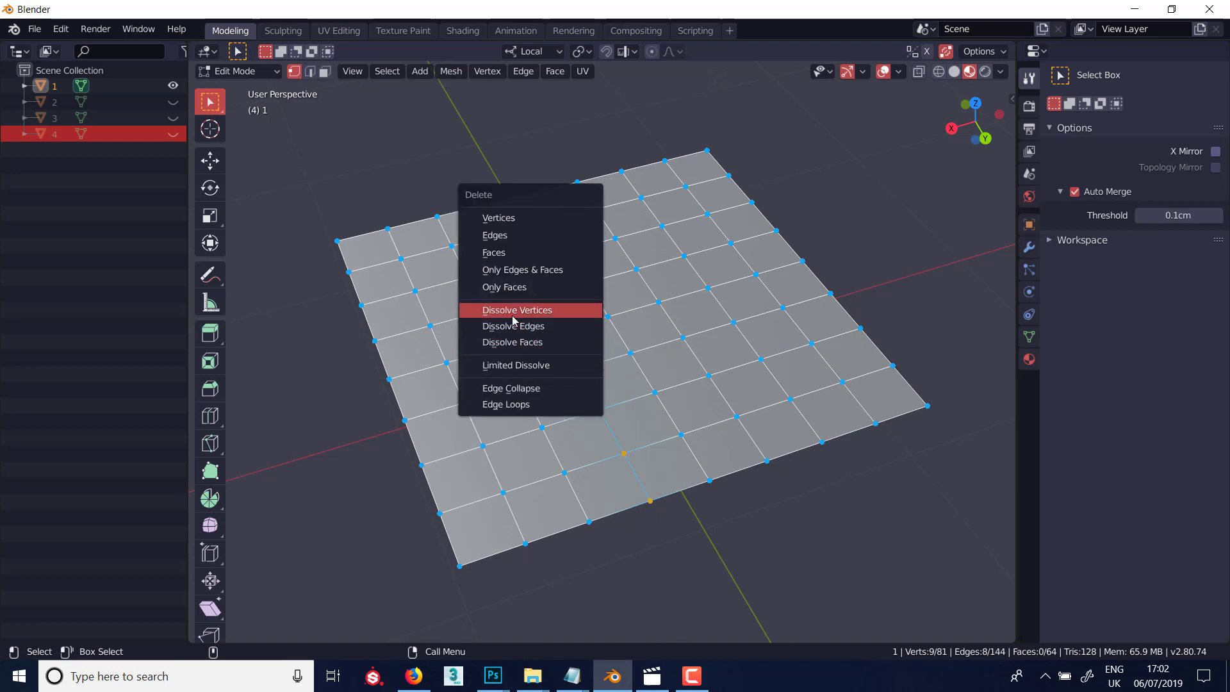
{"action": "left_click", "coordinate": [522, 309]}
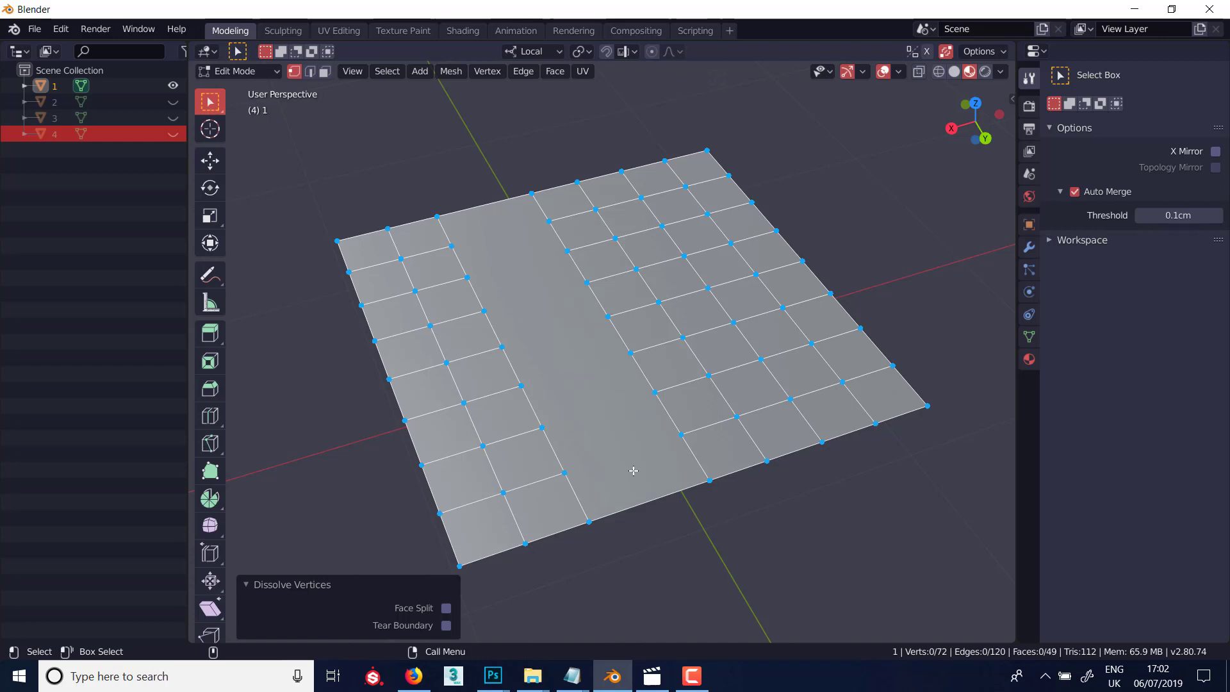
{"action": "key", "text": "ctrl+z"}
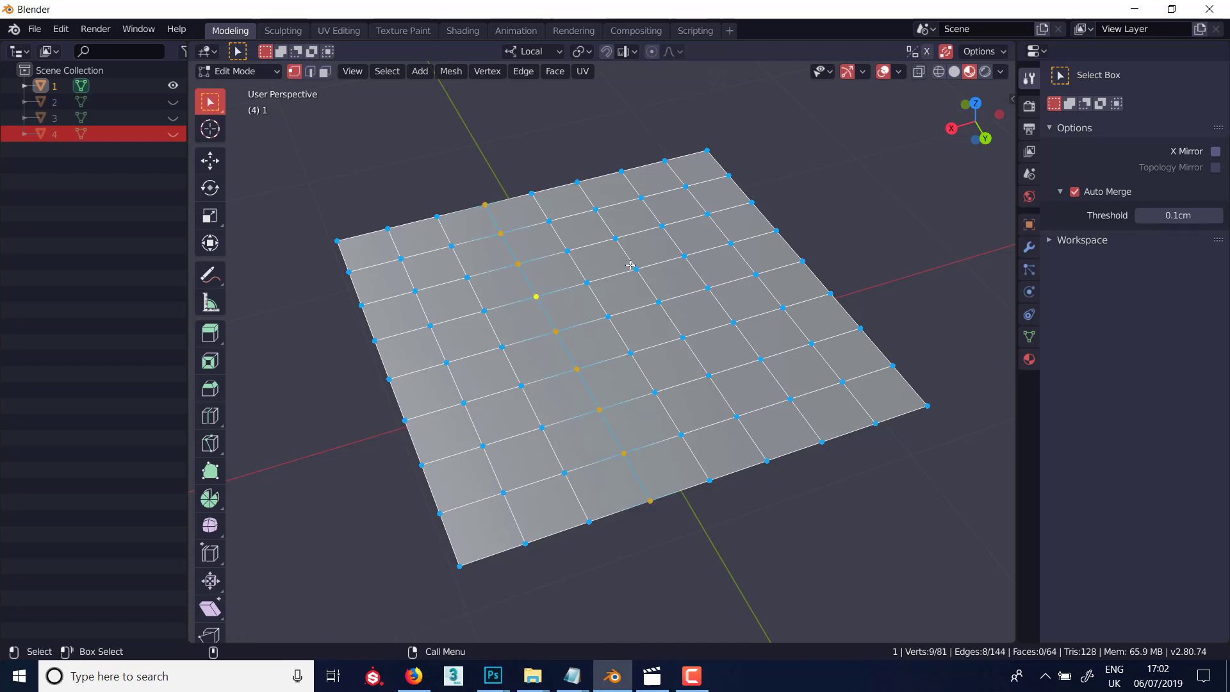
- Select the two vertices of a single edge near the grid's centre and subdivide that edge
{"action": "left_click_drag", "start_coordinate": [568, 268], "coordinate": [640, 292]}
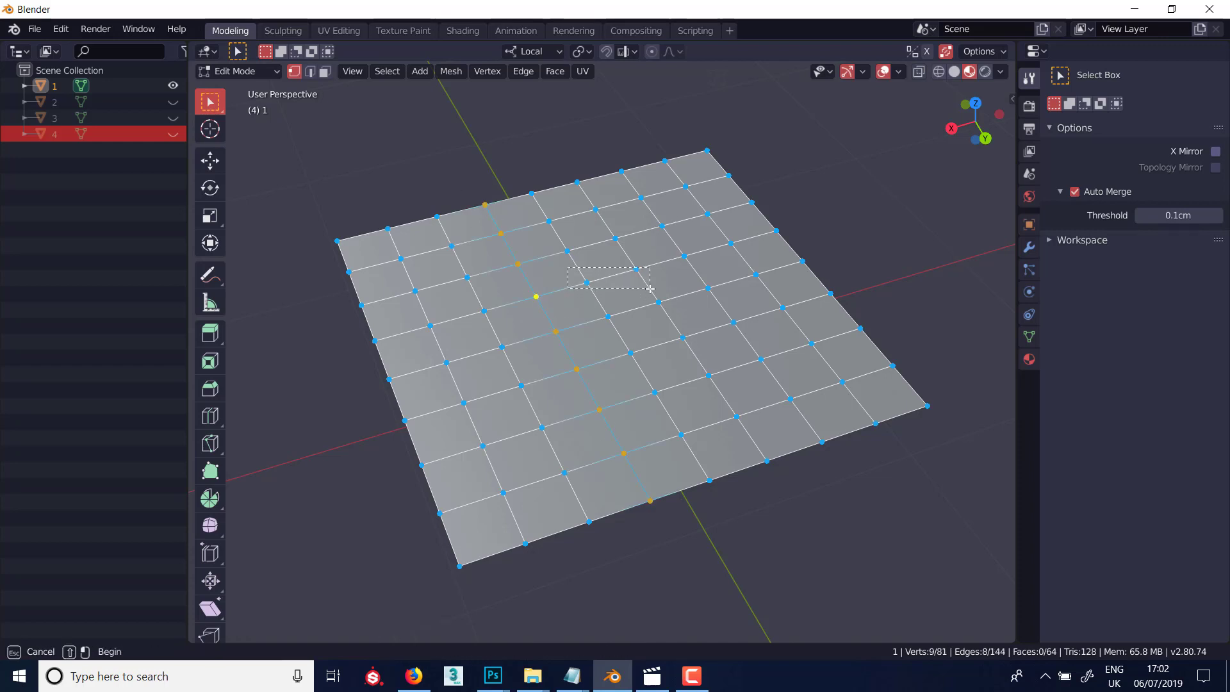
{"action": "right_click", "coordinate": [626, 289]}
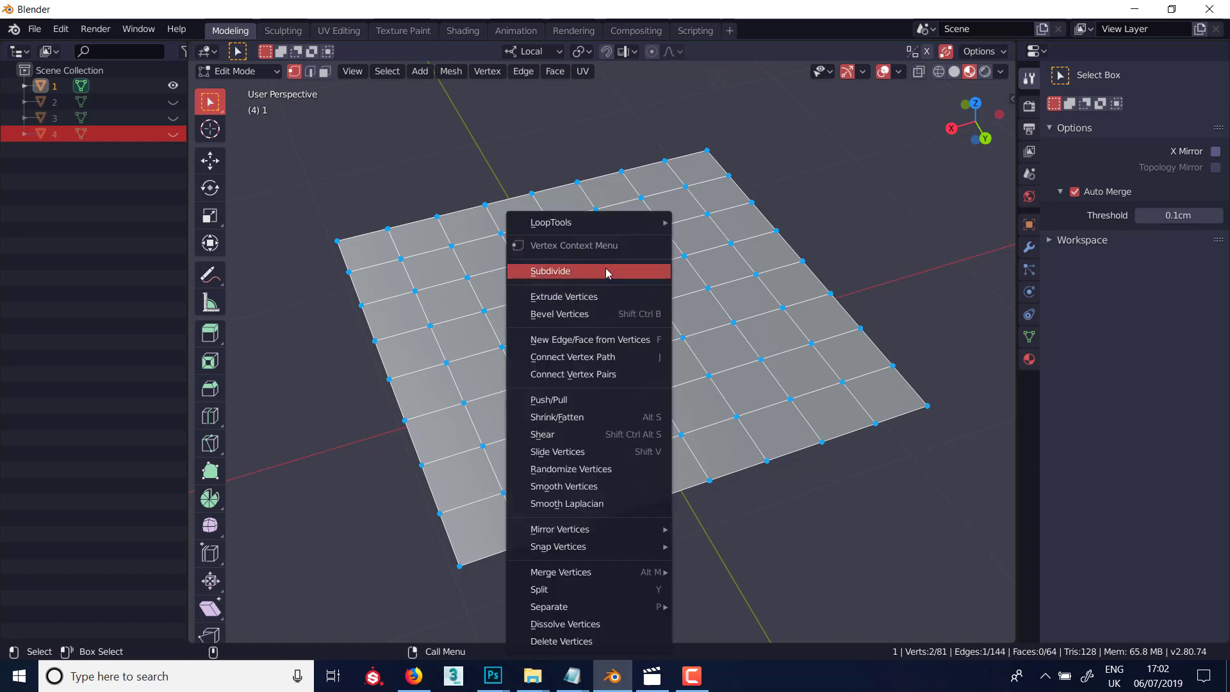
{"action": "left_click", "coordinate": [607, 270]}
- Select the new midpoint vertex on the subdivided edge and remove it with Dissolve Vertices
{"action": "left_click", "coordinate": [612, 274]}
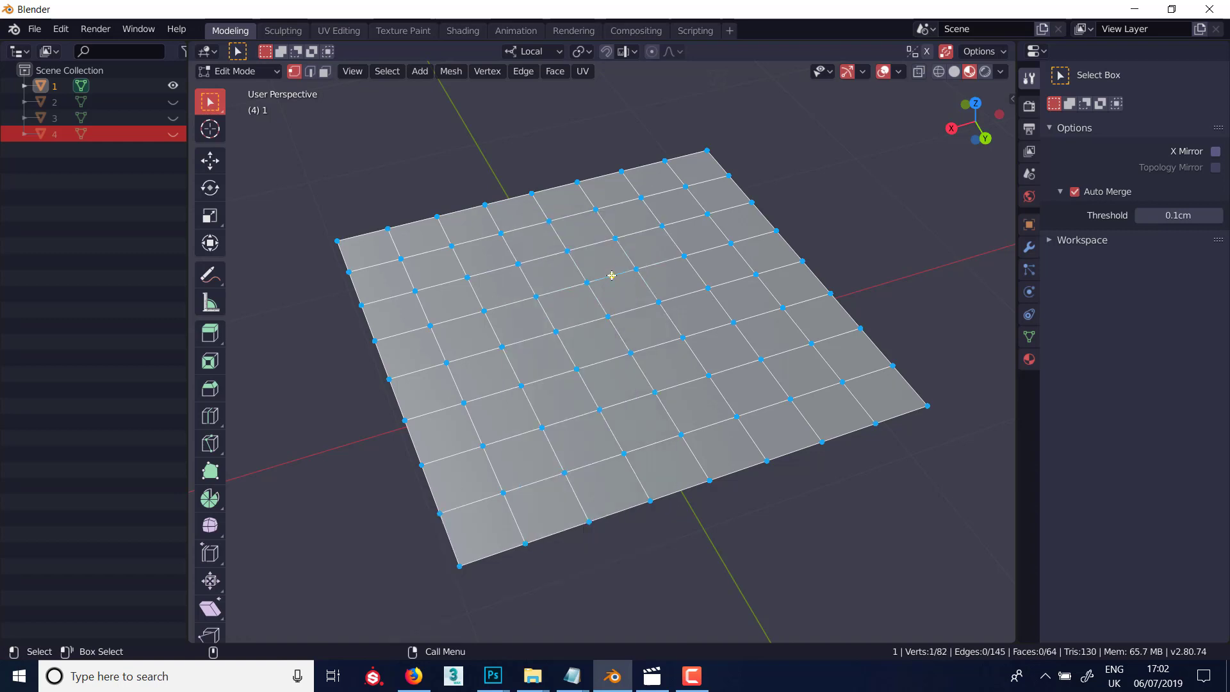
{"action": "key", "text": "x"}
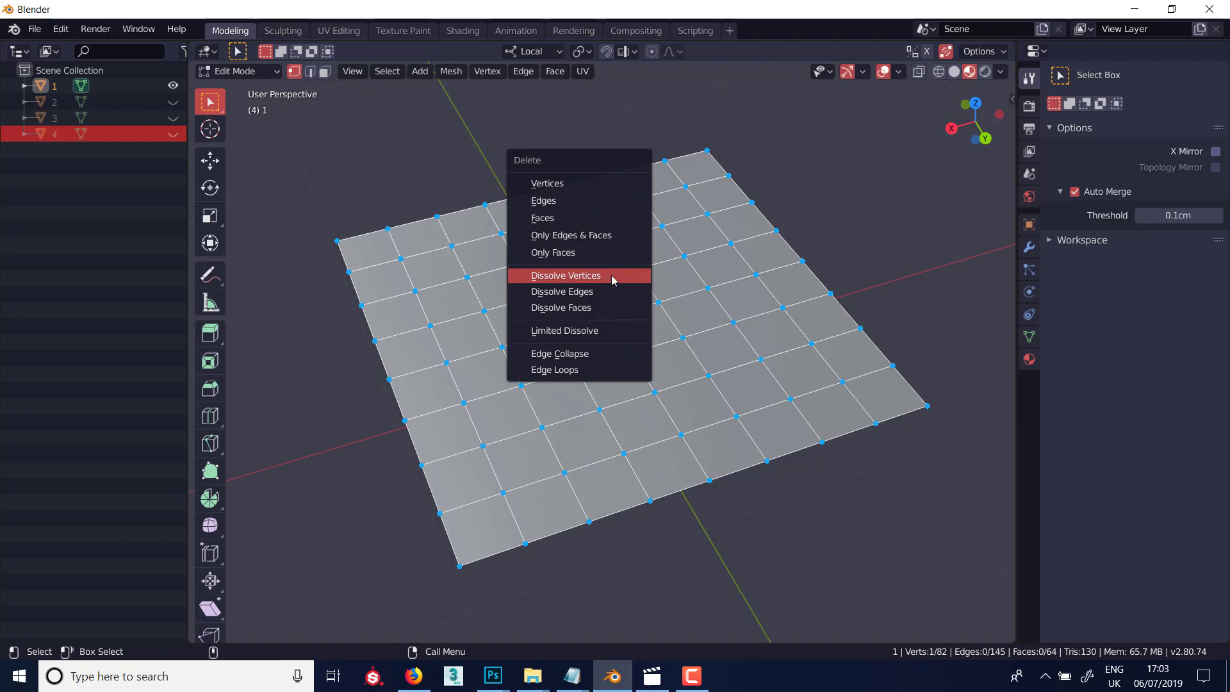
{"action": "left_click", "coordinate": [613, 276]}
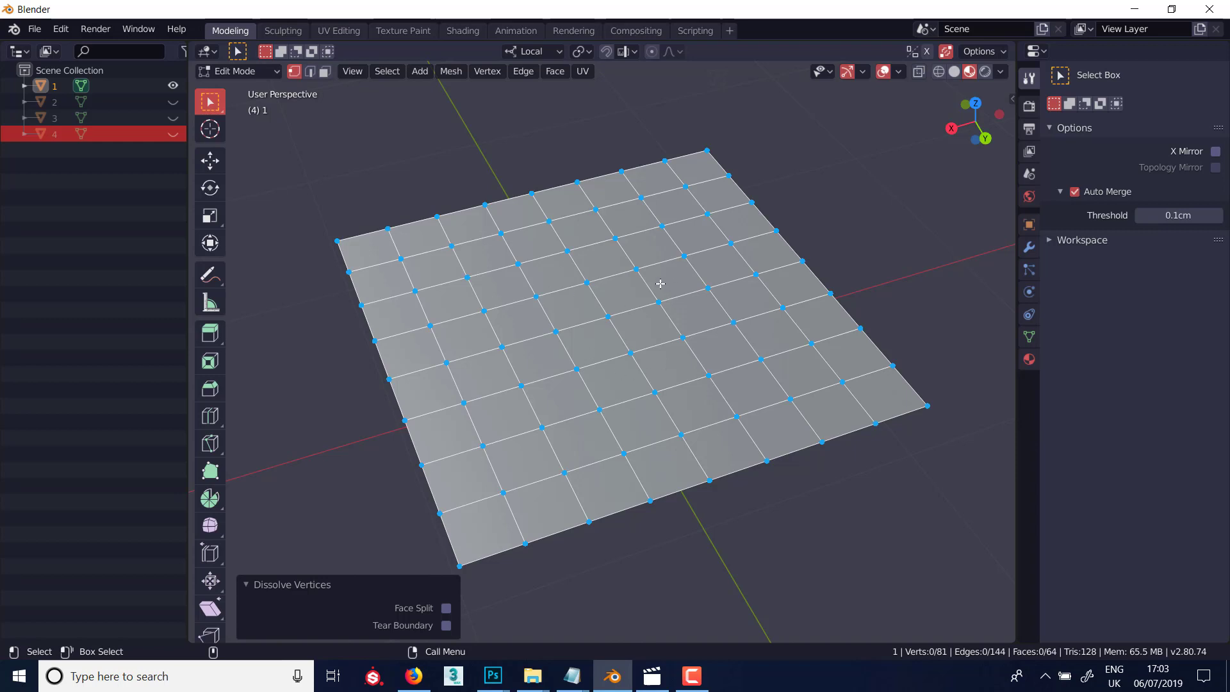
- Select the edge loop one column from the centre along the Y axis, apply Edge Collapse, and undo it
{"action": "key", "text": "x"}
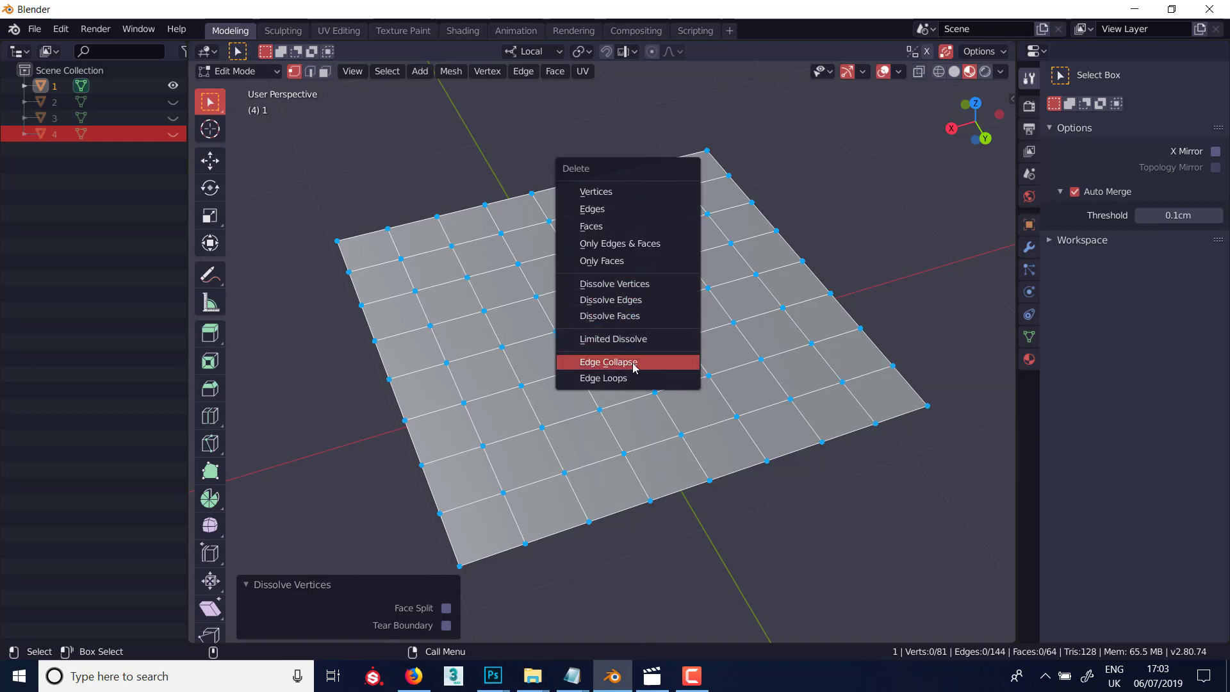
{"action": "left_click", "coordinate": [535, 303], "text": "alt"}
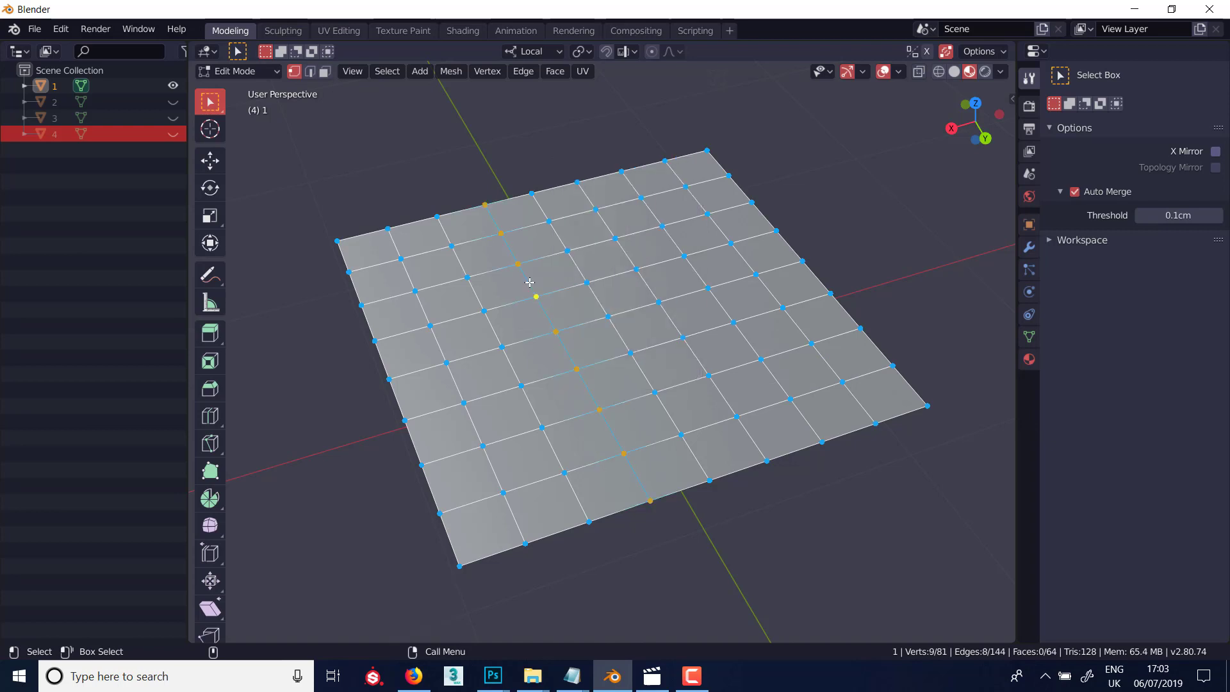
{"action": "key", "text": "x"}
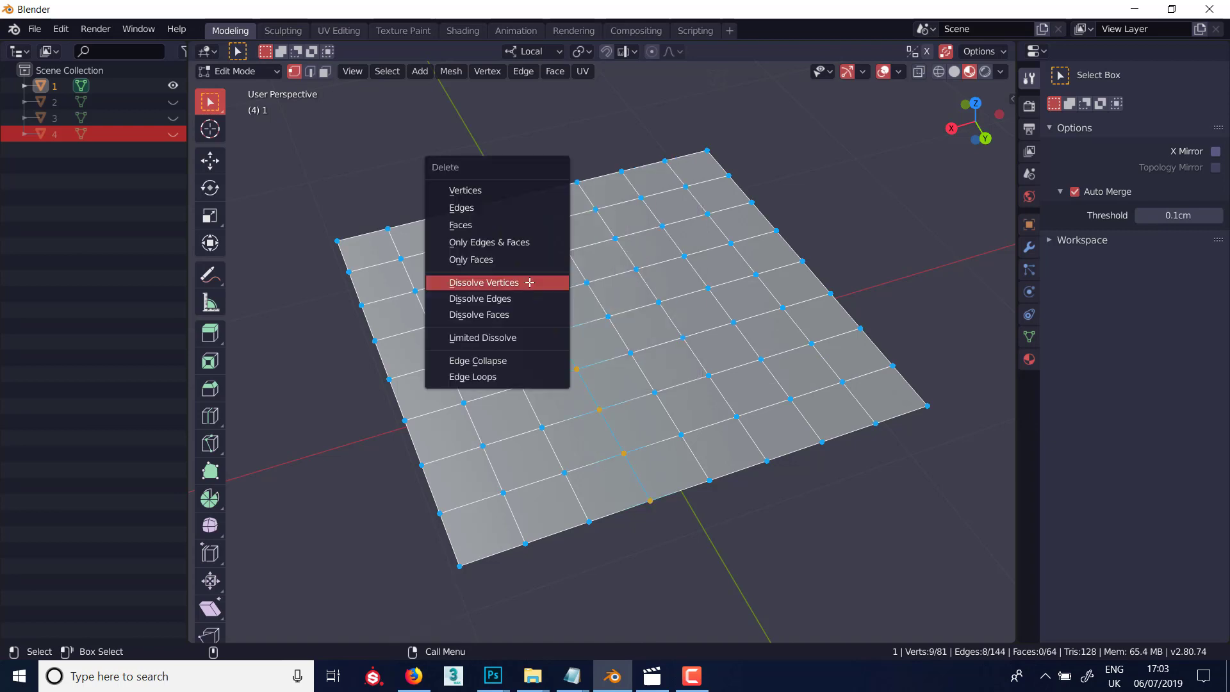
{"action": "left_click", "coordinate": [505, 362]}
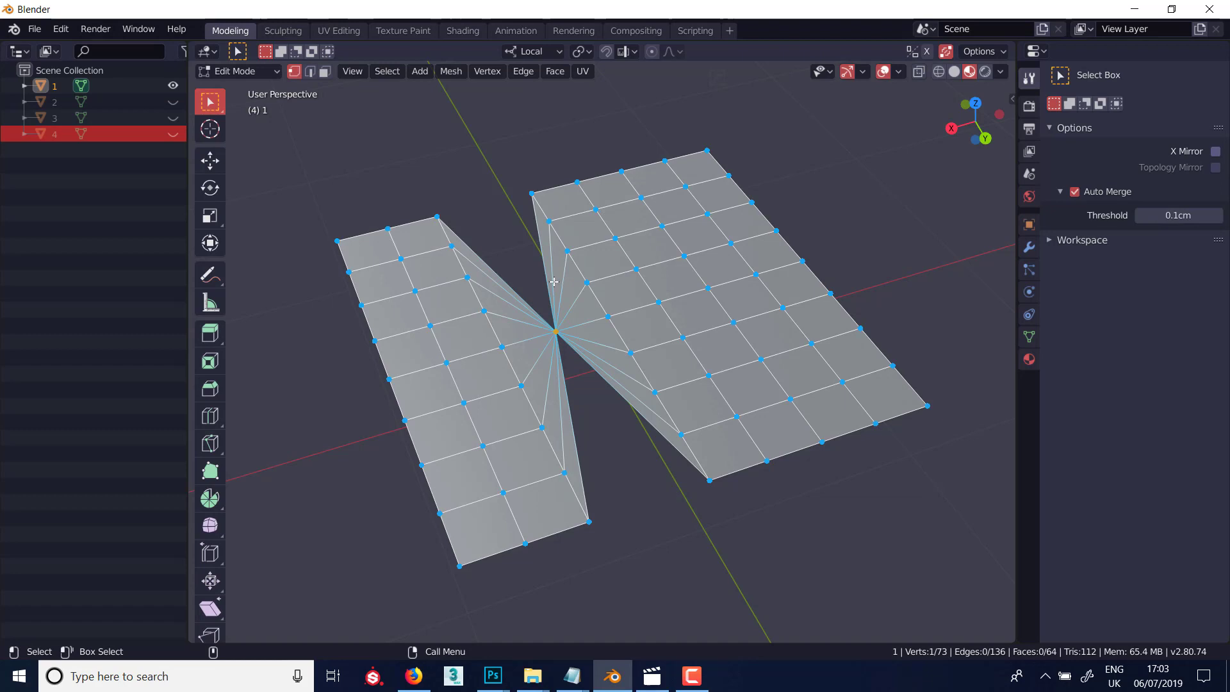
{"action": "key", "text": "ctrl+z"}
- Delete the selected loop with the Edge Loops option and undo the deletion
{"action": "key", "text": "x"}
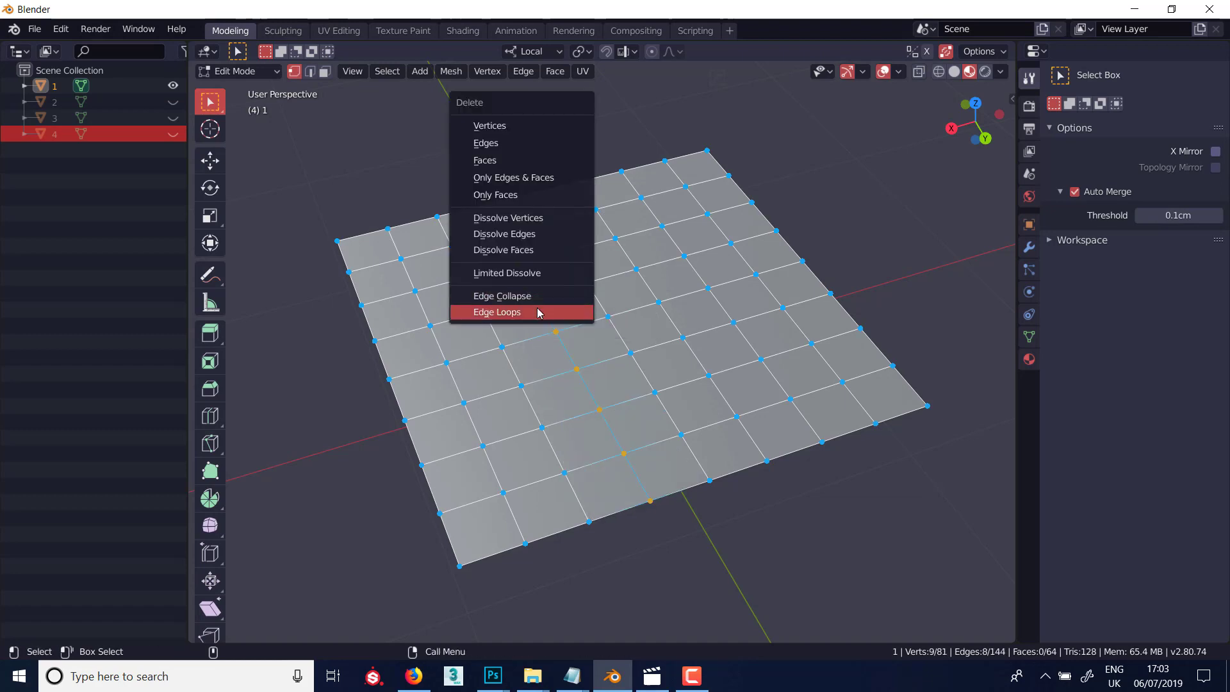
{"action": "left_click", "coordinate": [537, 312]}
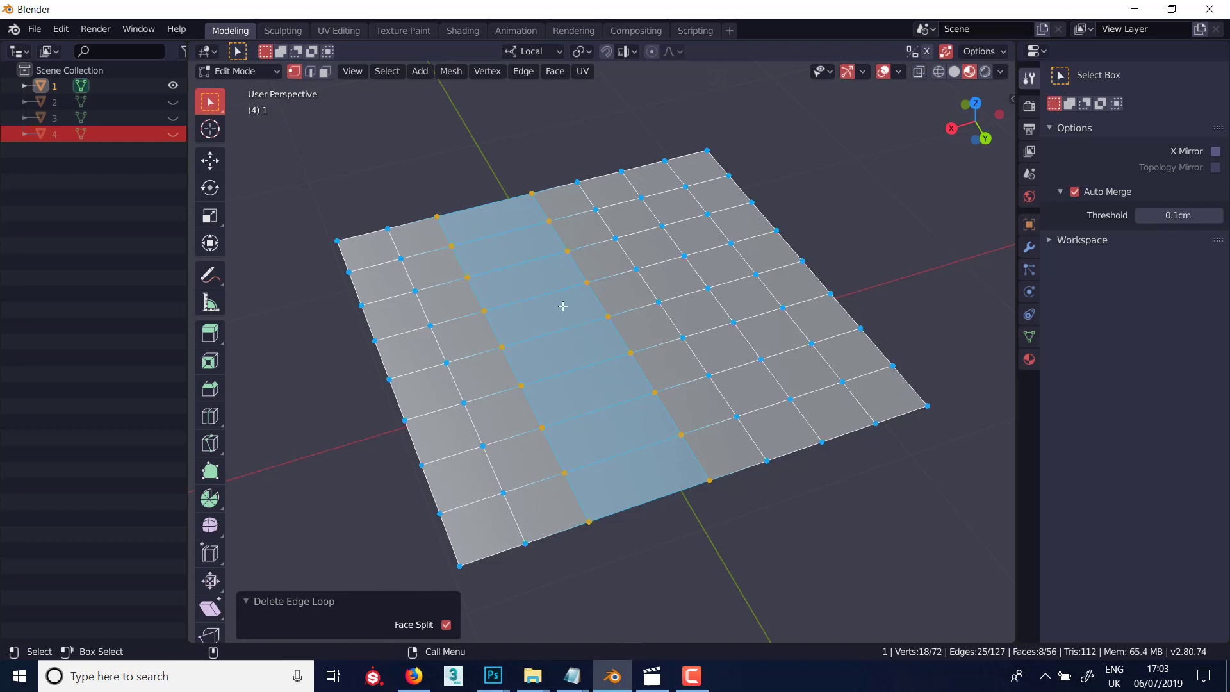
{"action": "key", "text": "ctrl+z"}
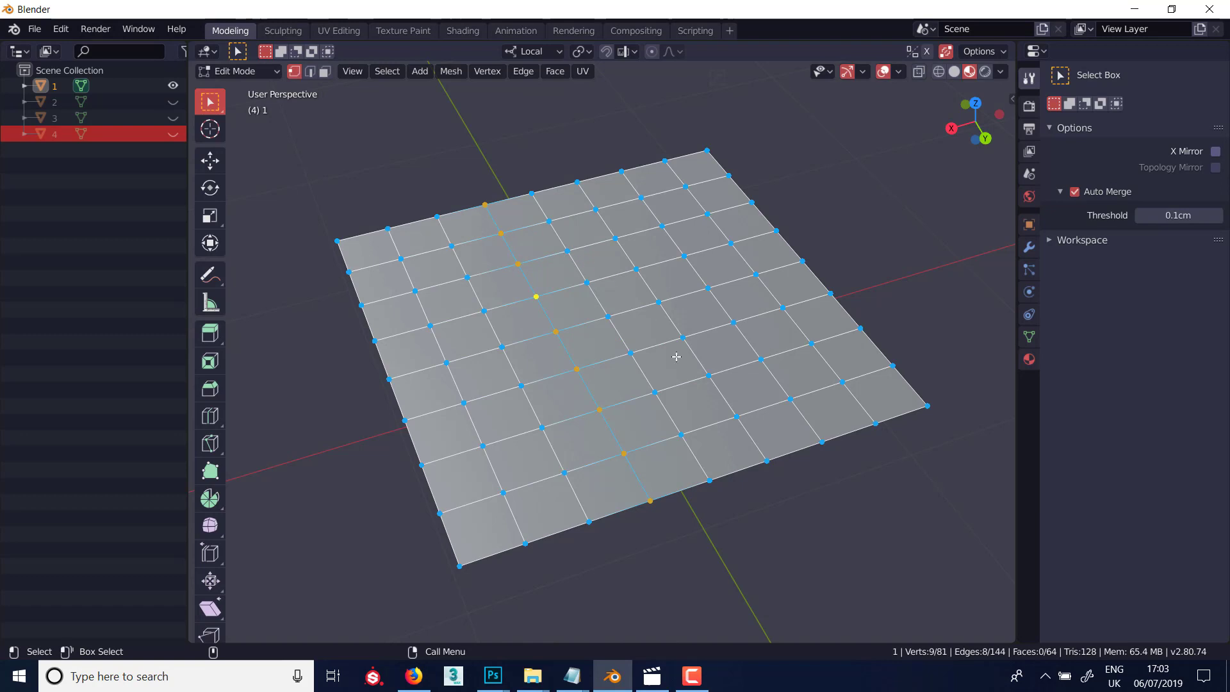
- Box-select the four vertices around a single face near the grid's centre, delete them, and undo the deletion
{"action": "left_click", "coordinate": [835, 517]}
{"action": "left_click_drag", "start_coordinate": [527, 270], "coordinate": [614, 339]}
{"action": "key", "text": "Delete"}
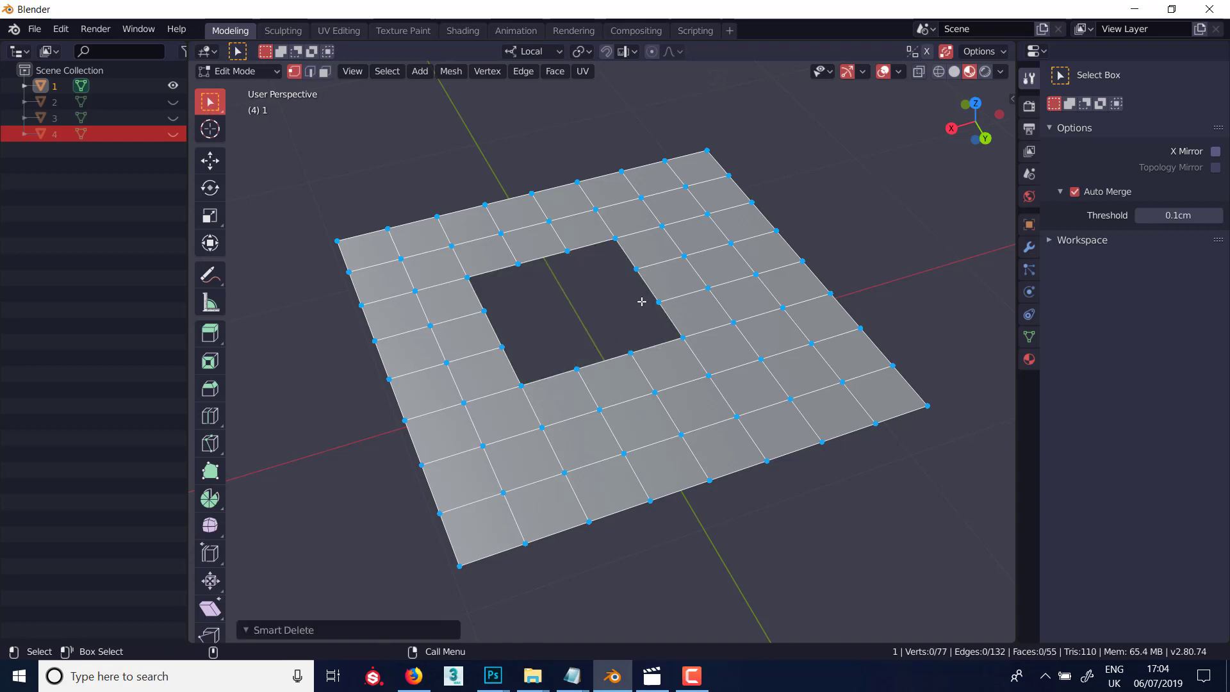
{"action": "key", "text": "ctrl+z"}
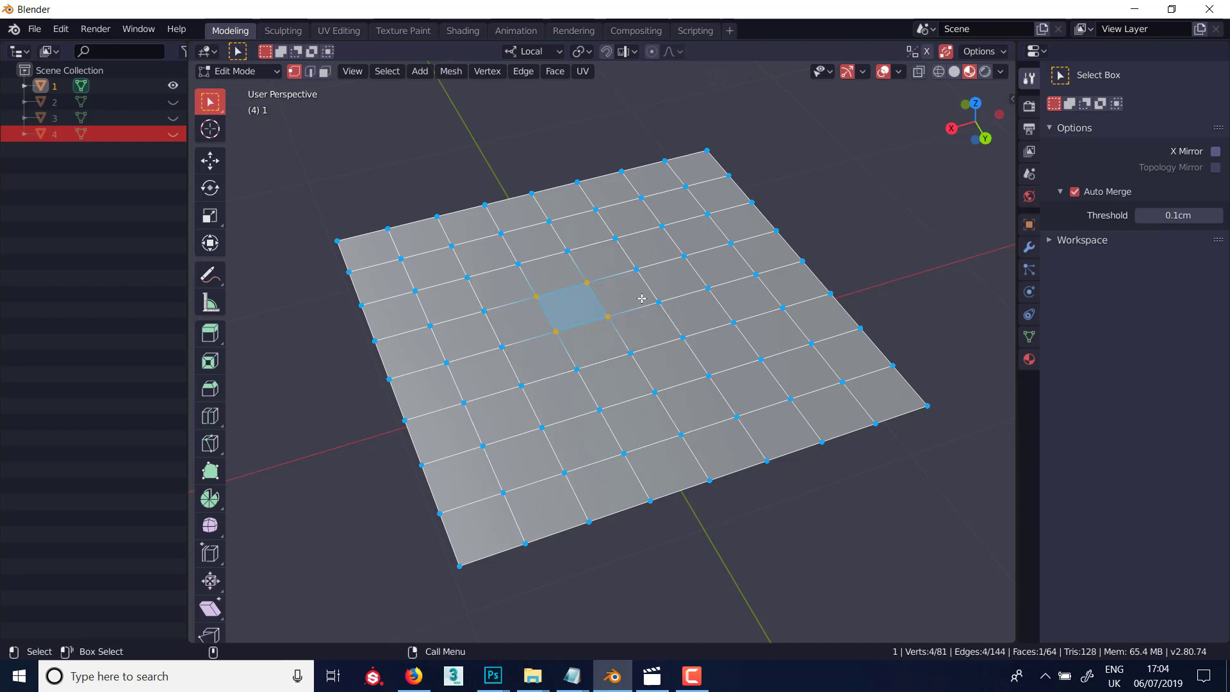
- Switch to face selection, delete the selected face near the grid's centre, and undo the deletion
{"action": "key", "text": "3"}
{"action": "key", "text": "Delete"}
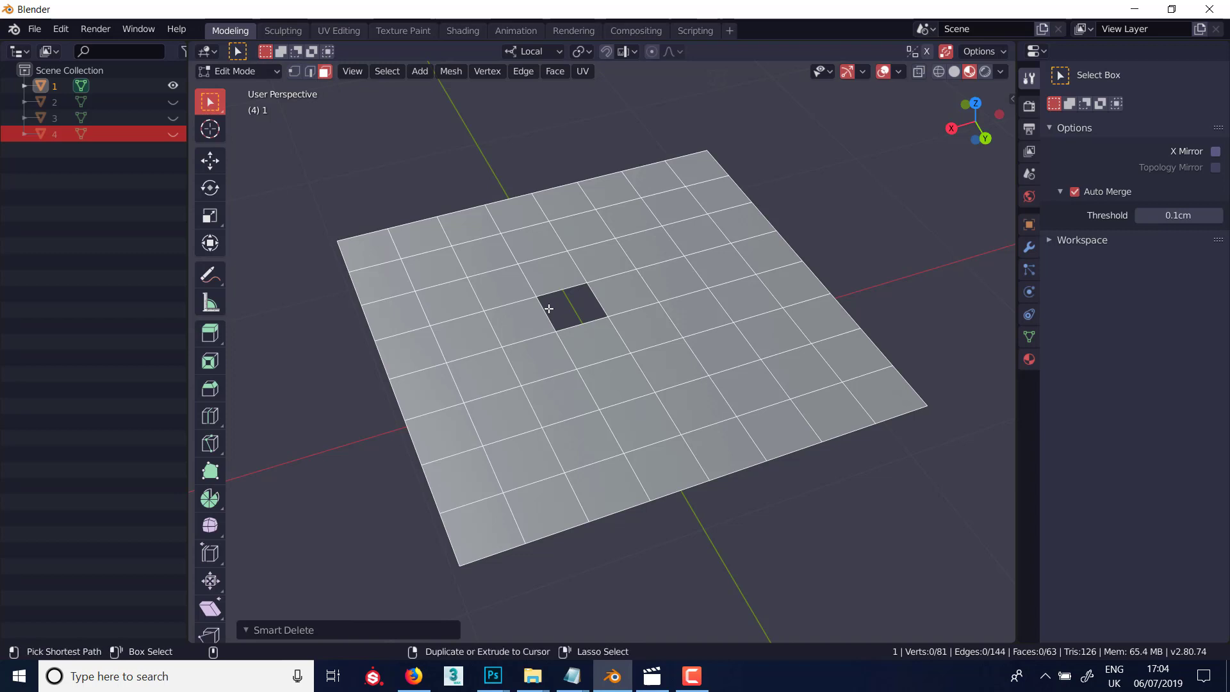
{"action": "key", "text": "ctrl+z"}
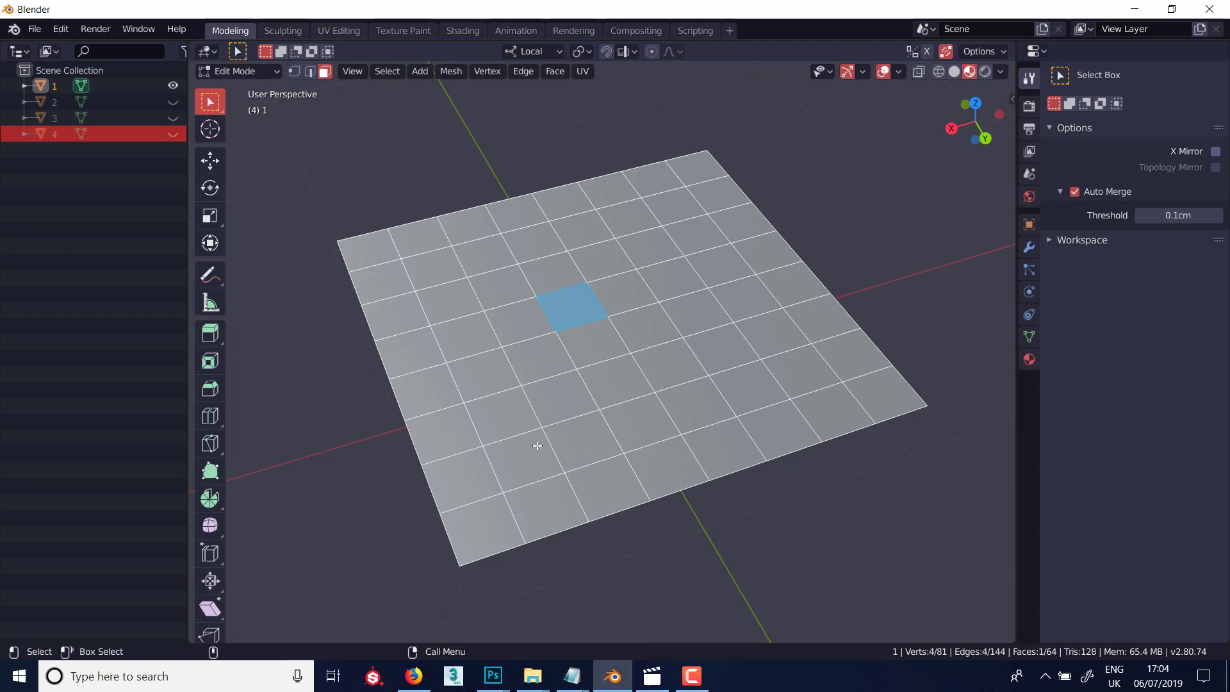
- Clear the selection, select the single face near the grid's centre, and hide and reveal it
{"action": "key", "text": "alt+a"}
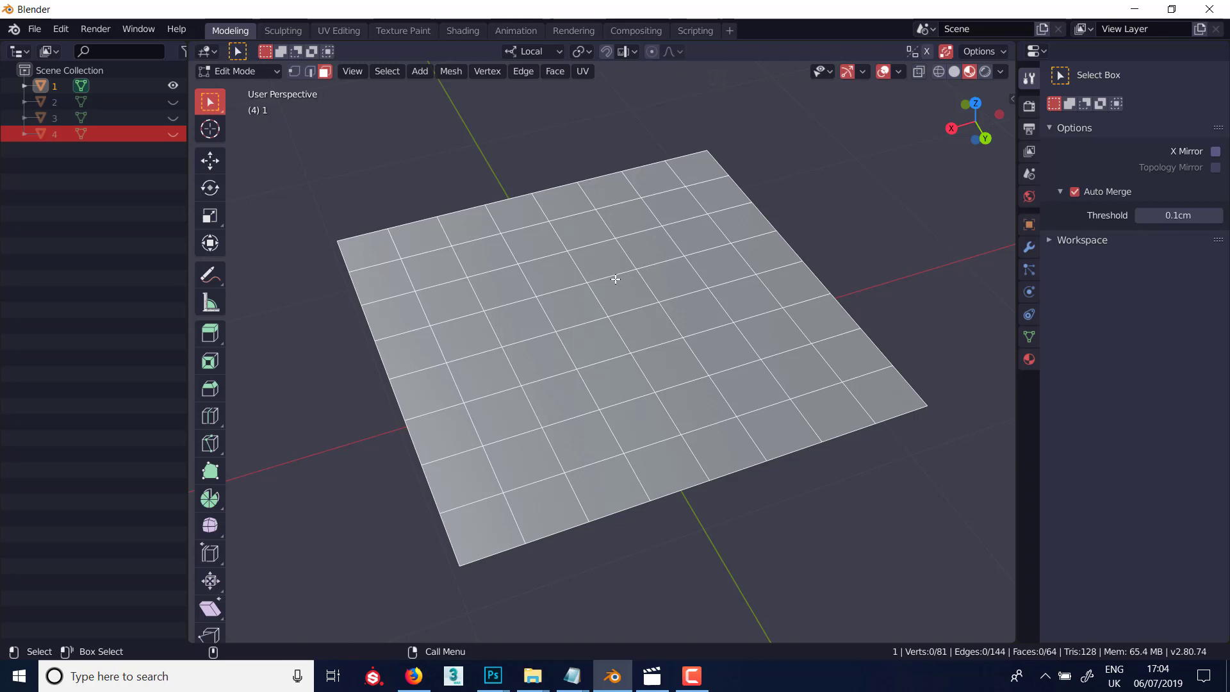
{"action": "left_click", "coordinate": [558, 314]}
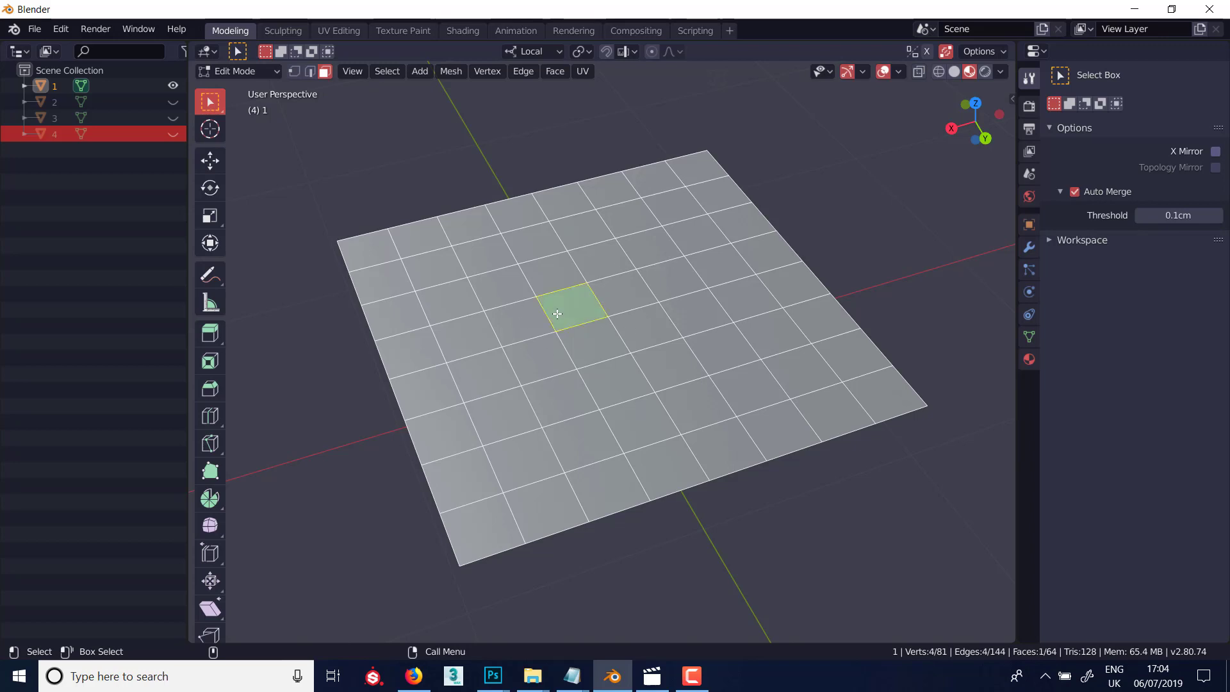
{"action": "key", "text": "h"}
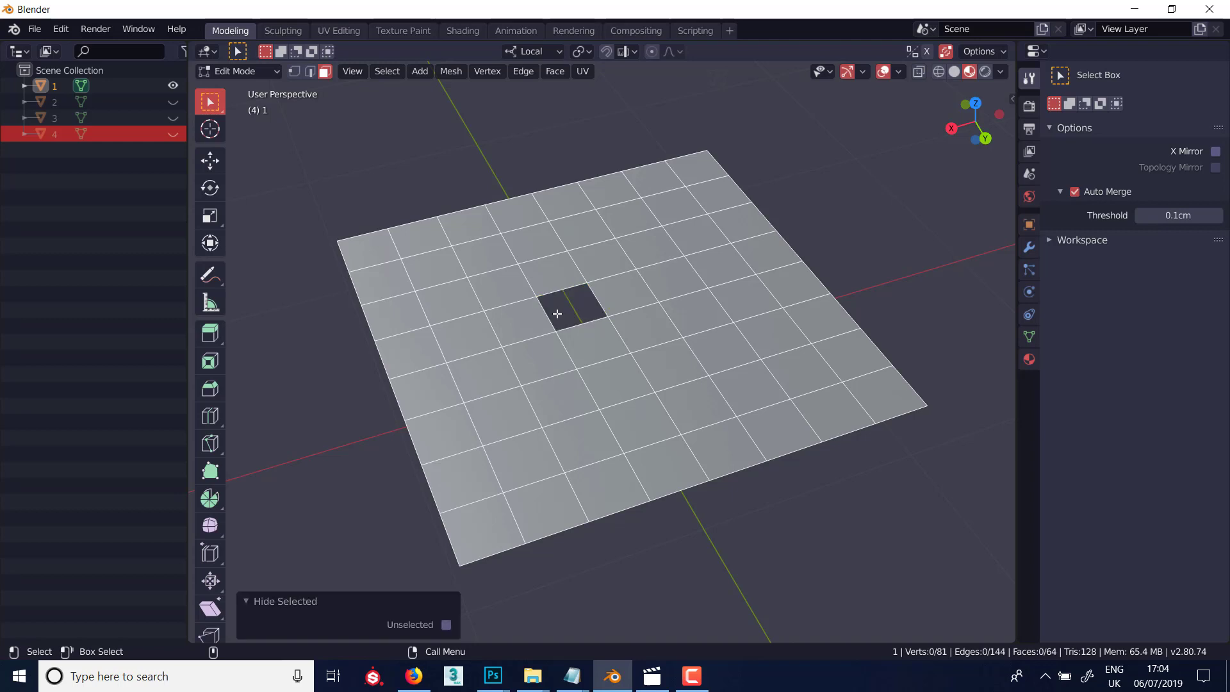
{"action": "key", "text": "alt+h"}
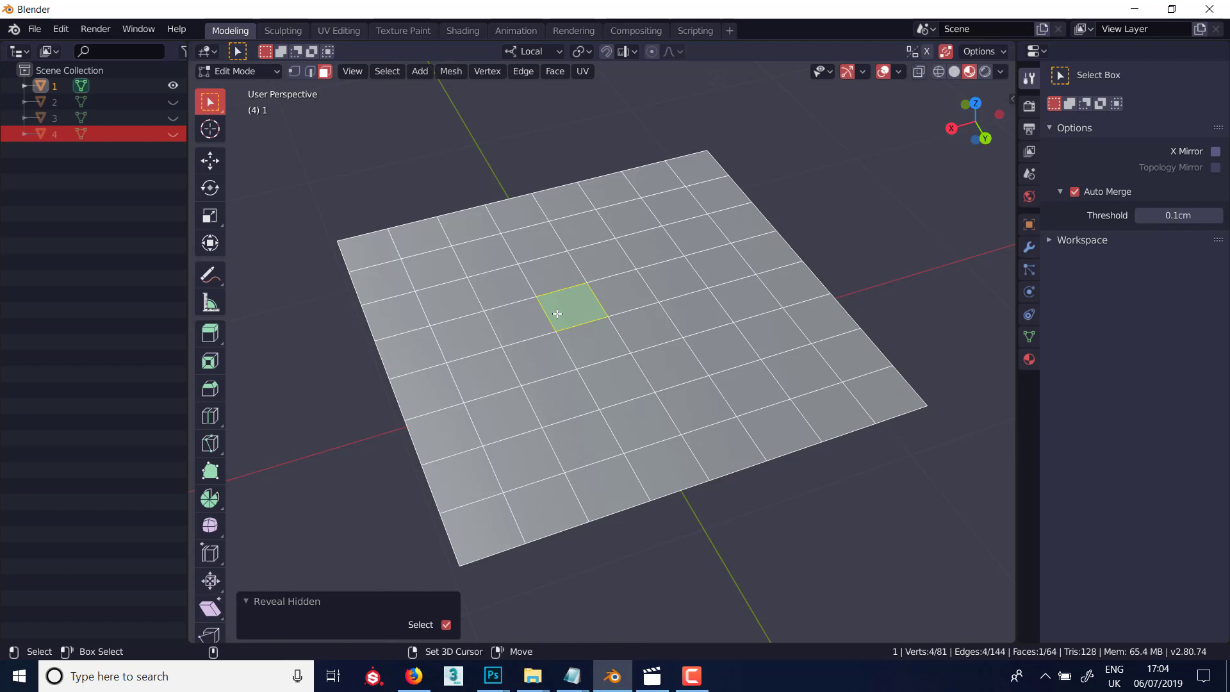
- Hide all faces except the selected one and reveal them again
{"action": "key", "text": "shift+h"}
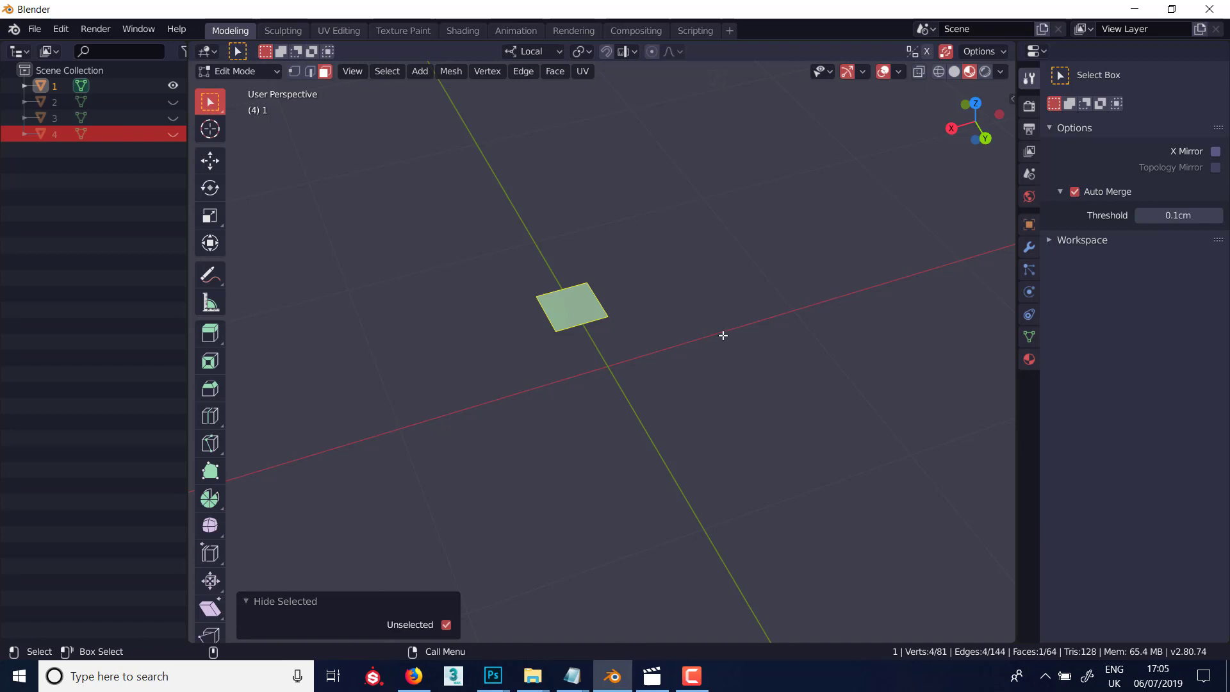
{"action": "key", "text": "alt+h"}
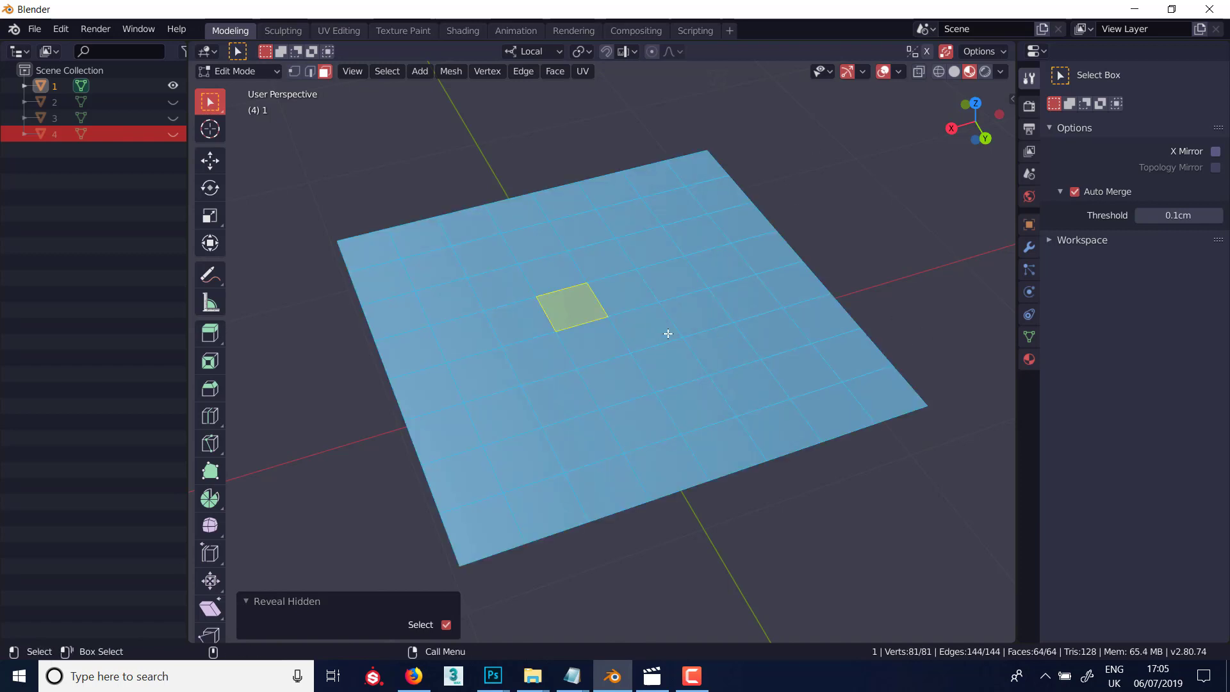
- Select an irregular patch of faces around the grid's centre, hide it, and reveal it again
{"action": "left_click_drag", "start_coordinate": [503, 276], "coordinate": [690, 391]}
{"action": "key", "text": "h"}
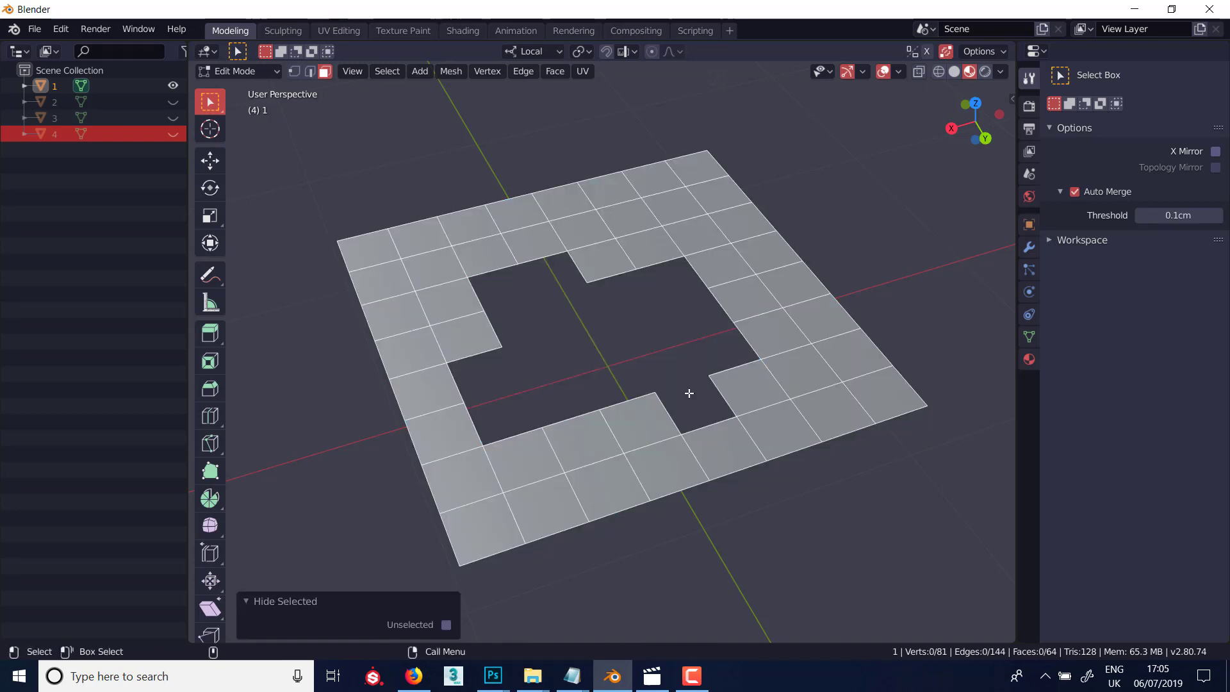
{"action": "key", "text": "alt+h"}
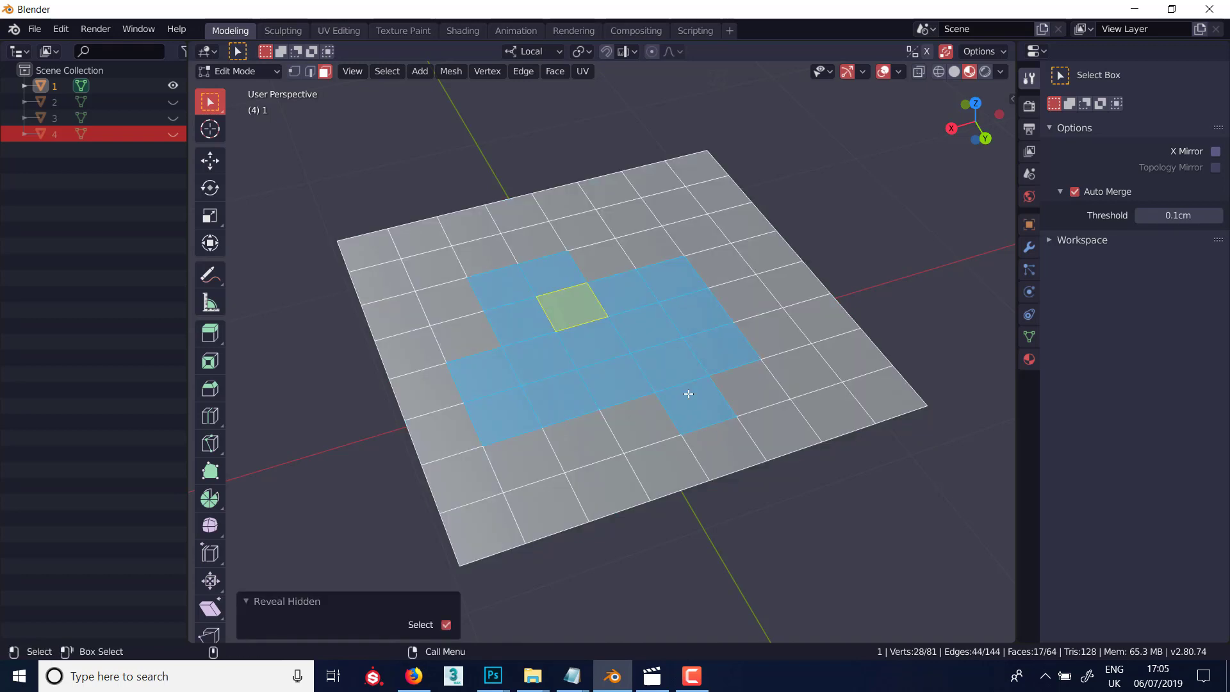
- Isolate the selected patch by hiding all unselected faces, and undo a trial reveal of them
{"action": "key", "text": "shift+h"}
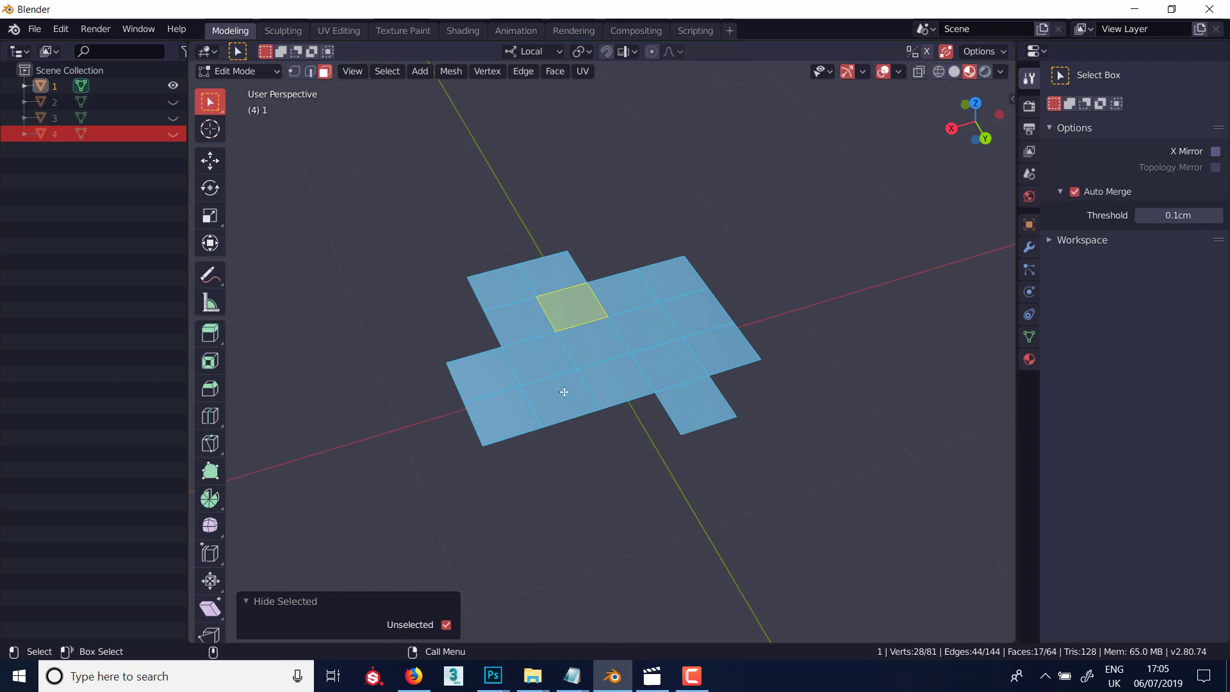
{"action": "key", "text": "alt+h"}
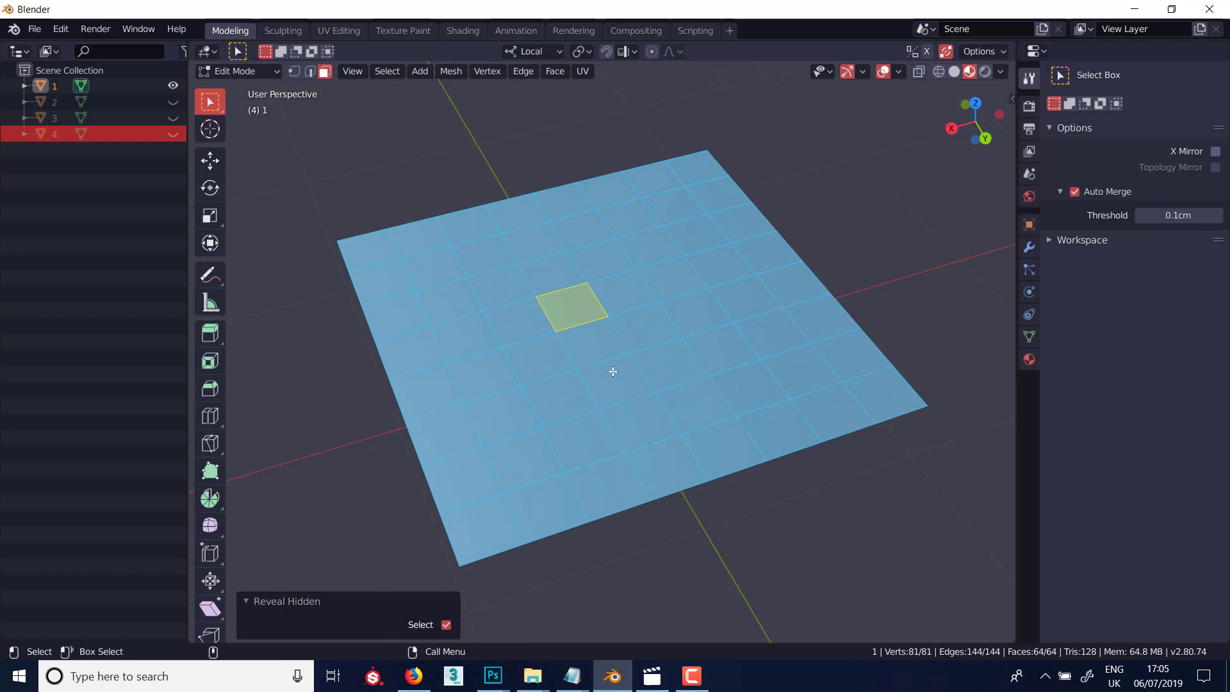
{"action": "key", "text": "ctrl+z"}
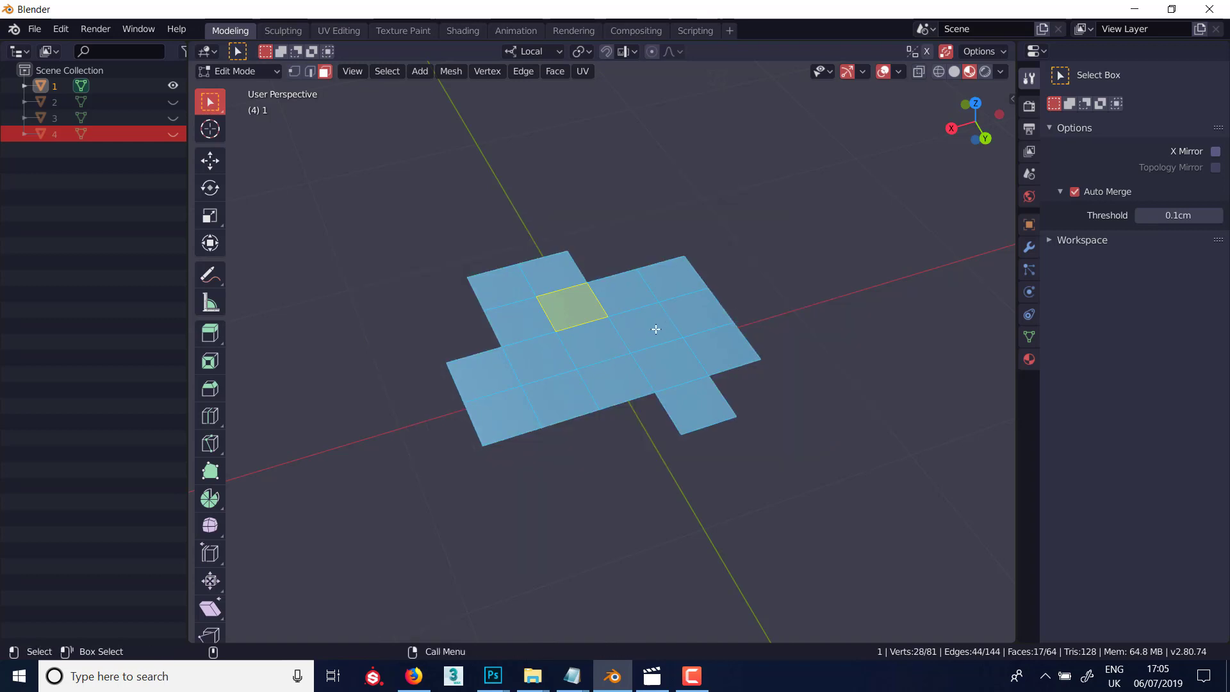
- Try a single loop cut along the X direction across the isolated patch, reveal the hidden faces, and undo both operations
{"action": "key", "text": "ctrl+r"}
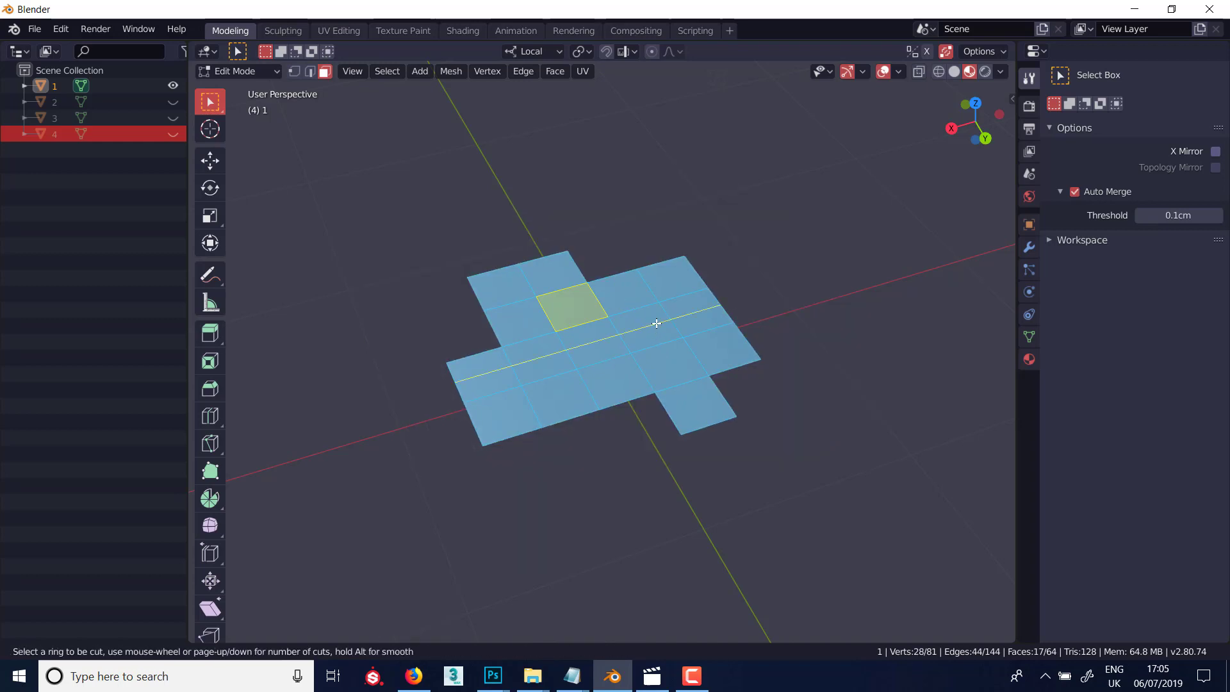
{"action": "left_click", "coordinate": [654, 322]}
{"action": "left_click", "coordinate": [660, 329]}
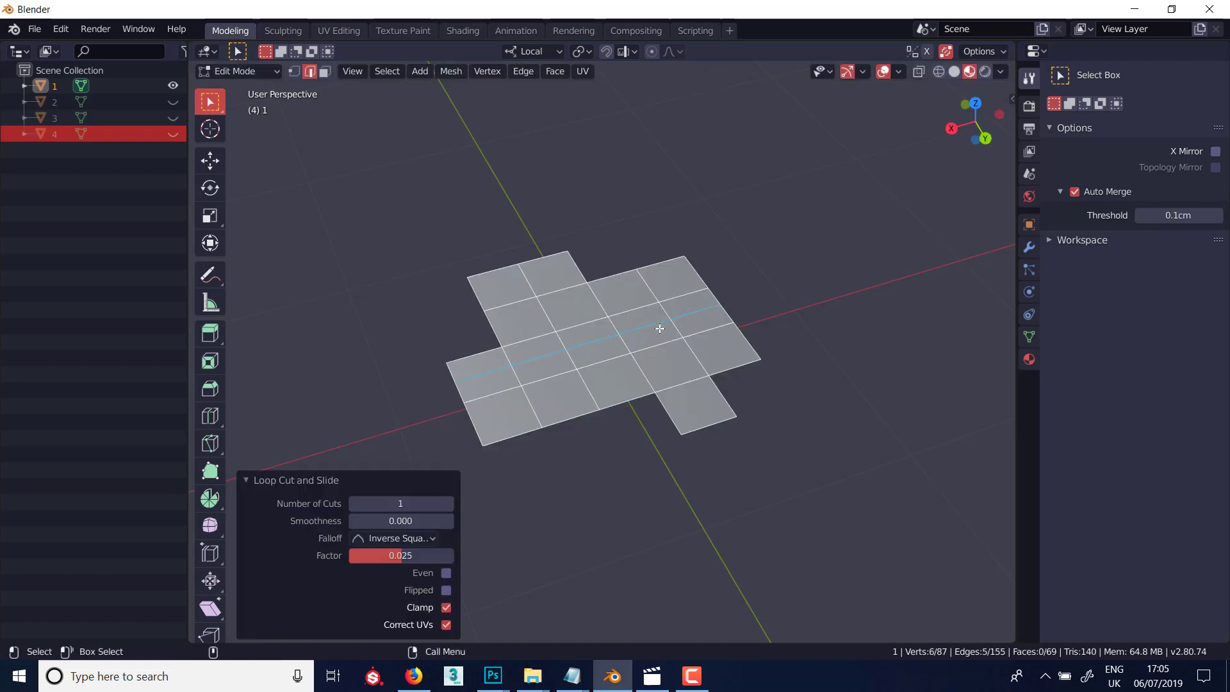
{"action": "key", "text": "alt+h"}
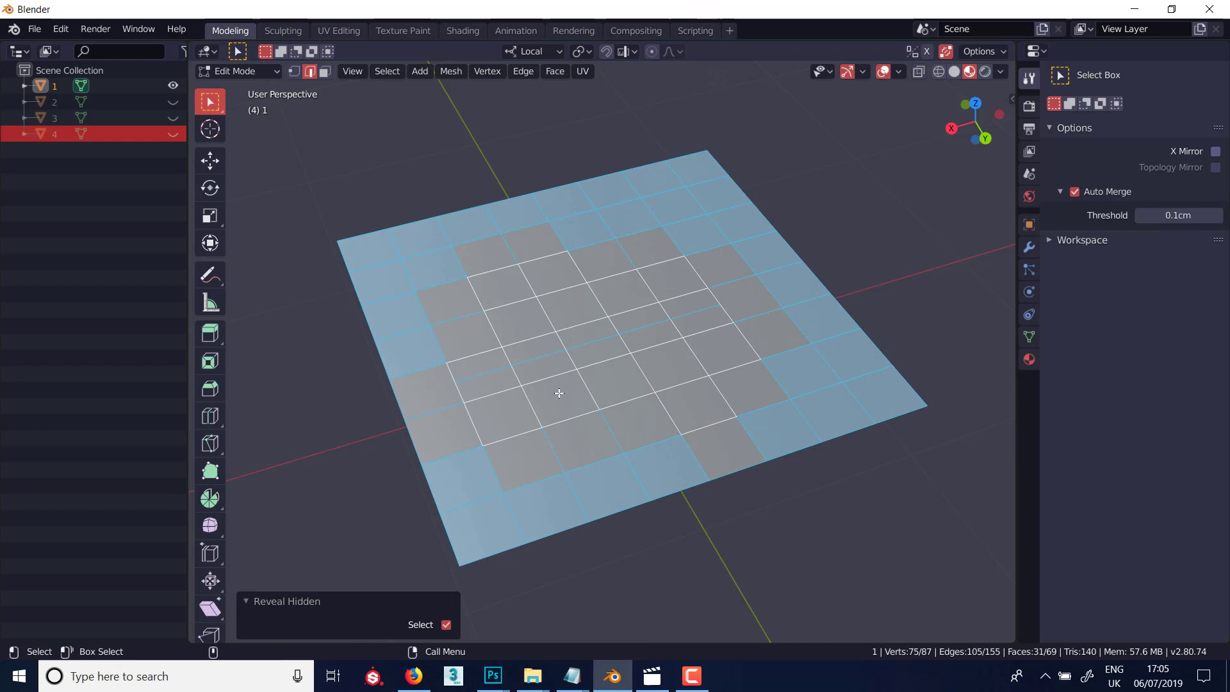
{"action": "key", "text": "ctrl+z"}
{"action": "key", "text": "ctrl+z"}
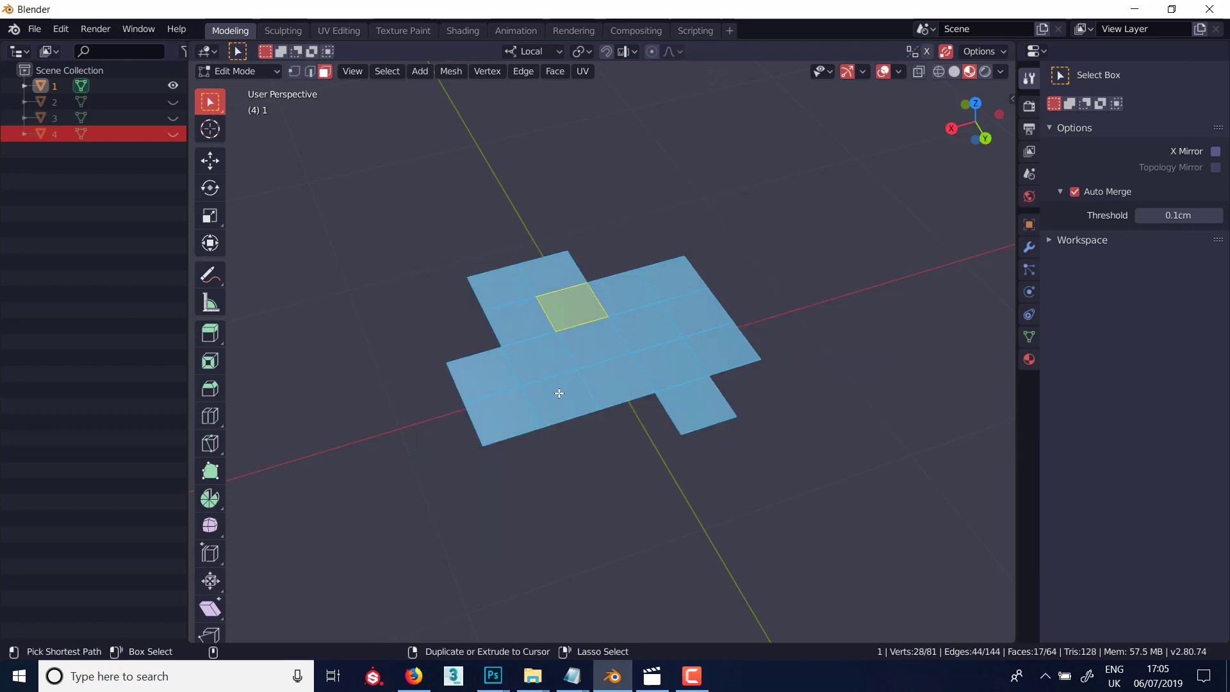
- Deselect the isolated patch, reveal all hidden faces of the plane, and clear the resulting selection
{"action": "left_click", "coordinate": [762, 213]}
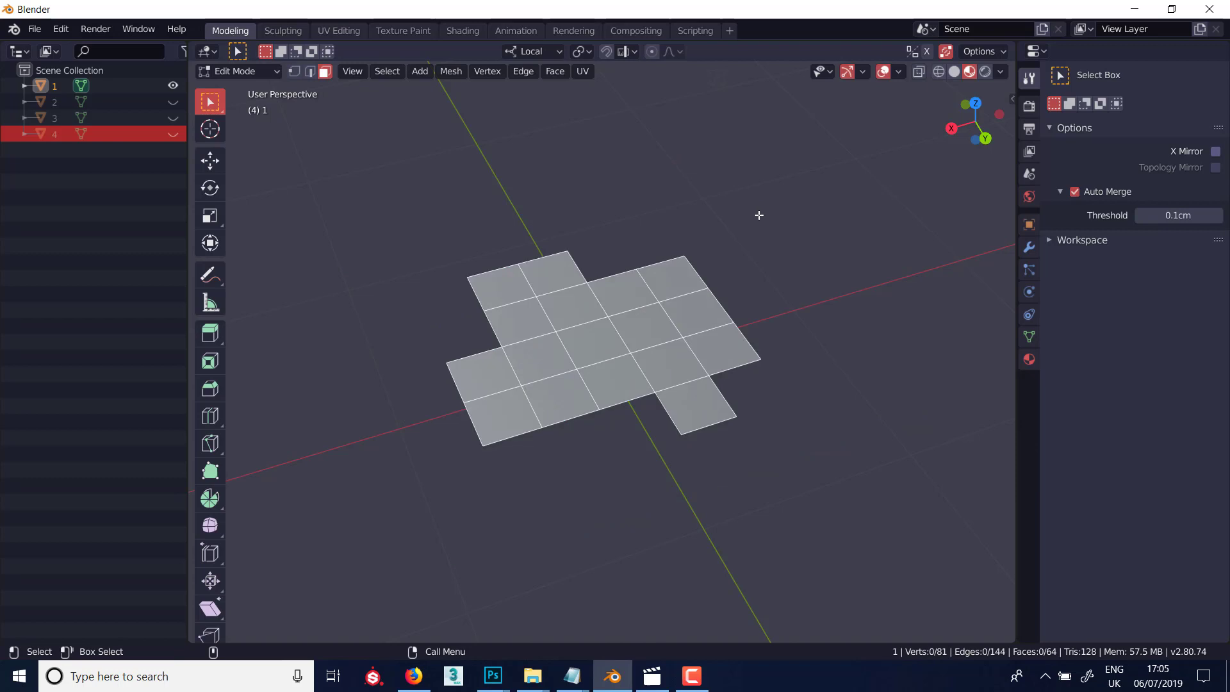
{"action": "key", "text": "alt+h"}
{"action": "left_click", "coordinate": [790, 201]}
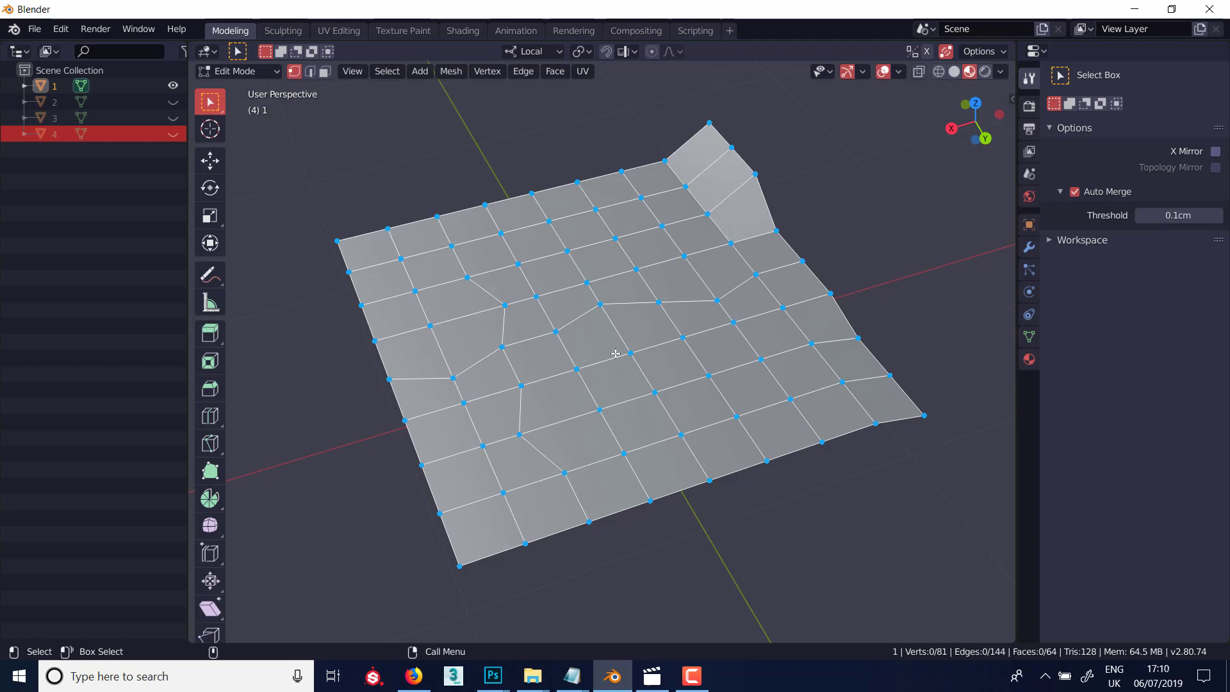
- Search the add-ons in Preferences for "pie" and expand the details of Pie Menu: 3D Viewport Pie Menus
{"action": "left_click", "coordinate": [61, 29]}
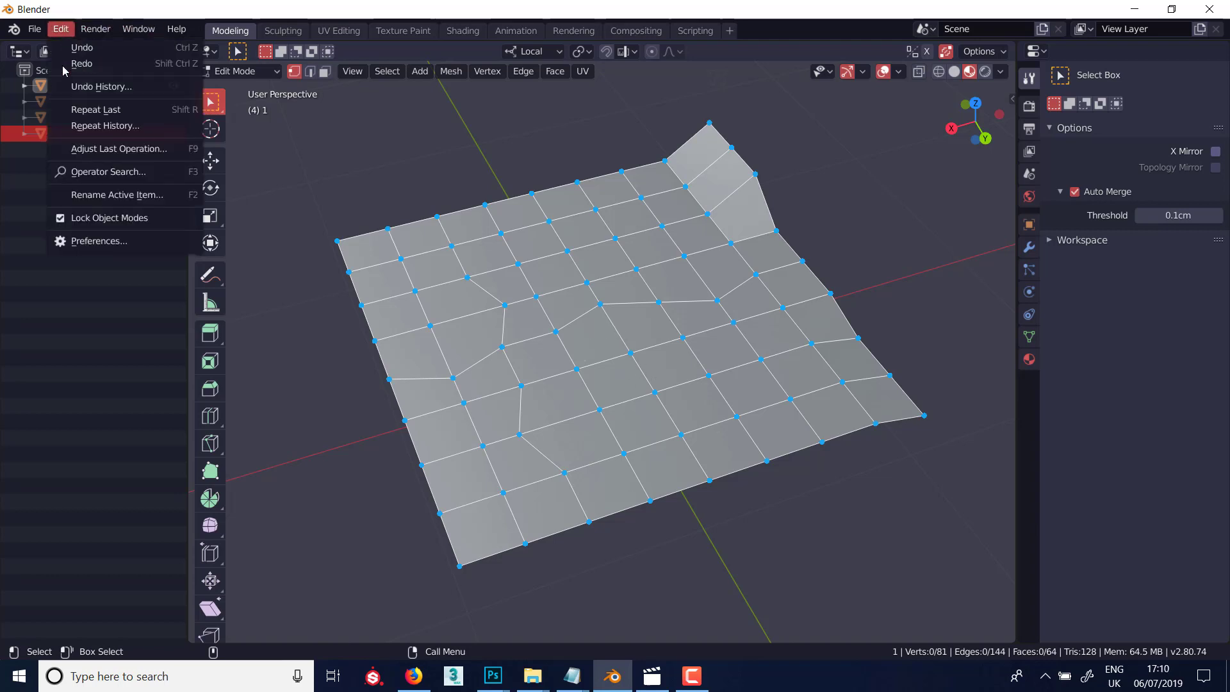
{"action": "left_click", "coordinate": [90, 242]}
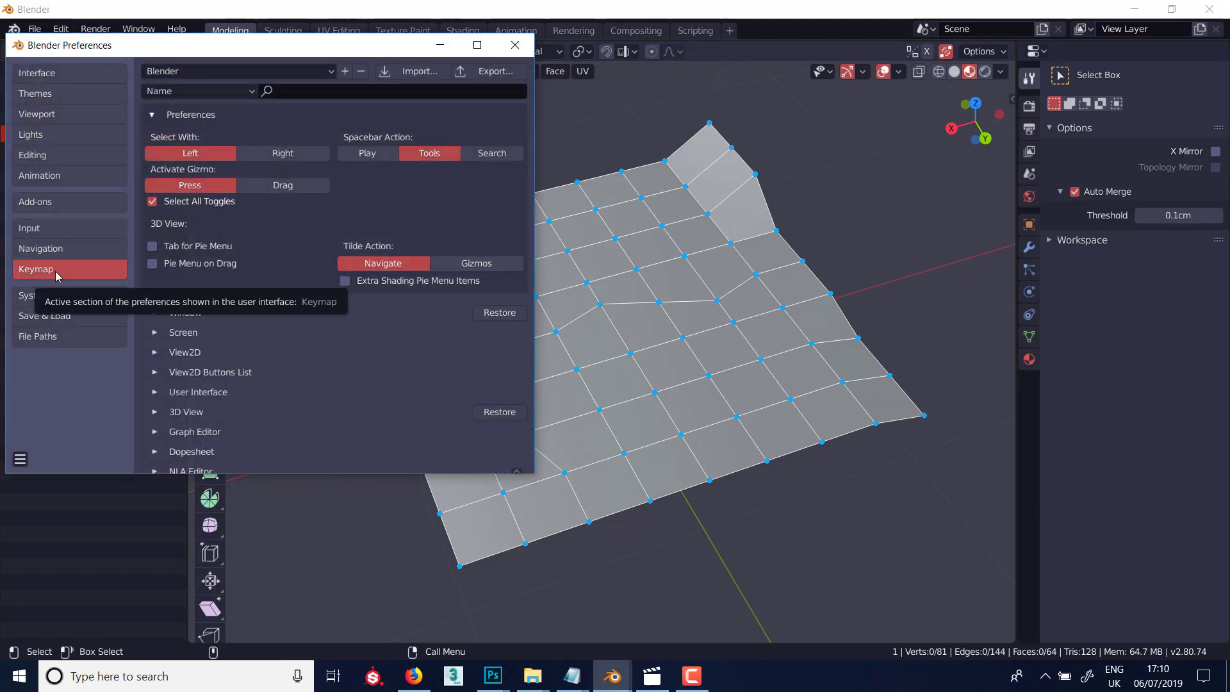
{"action": "left_click", "coordinate": [51, 203]}
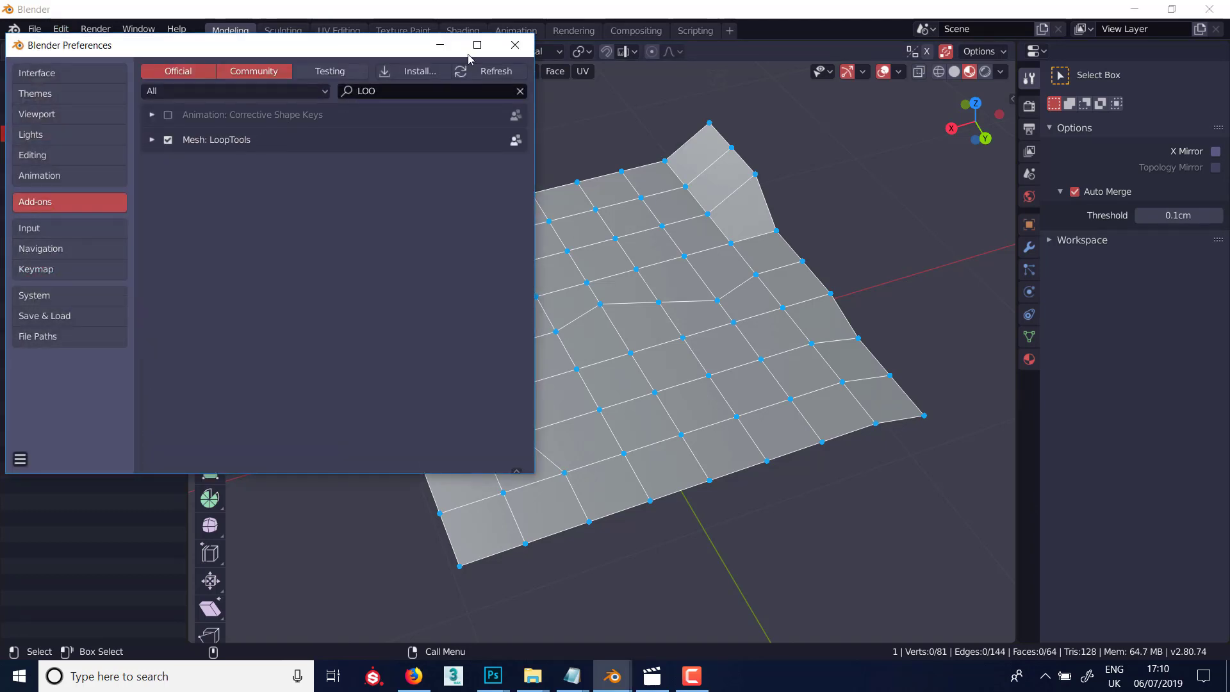
{"action": "left_click", "coordinate": [391, 90]}
{"action": "double_click", "coordinate": [364, 84]}
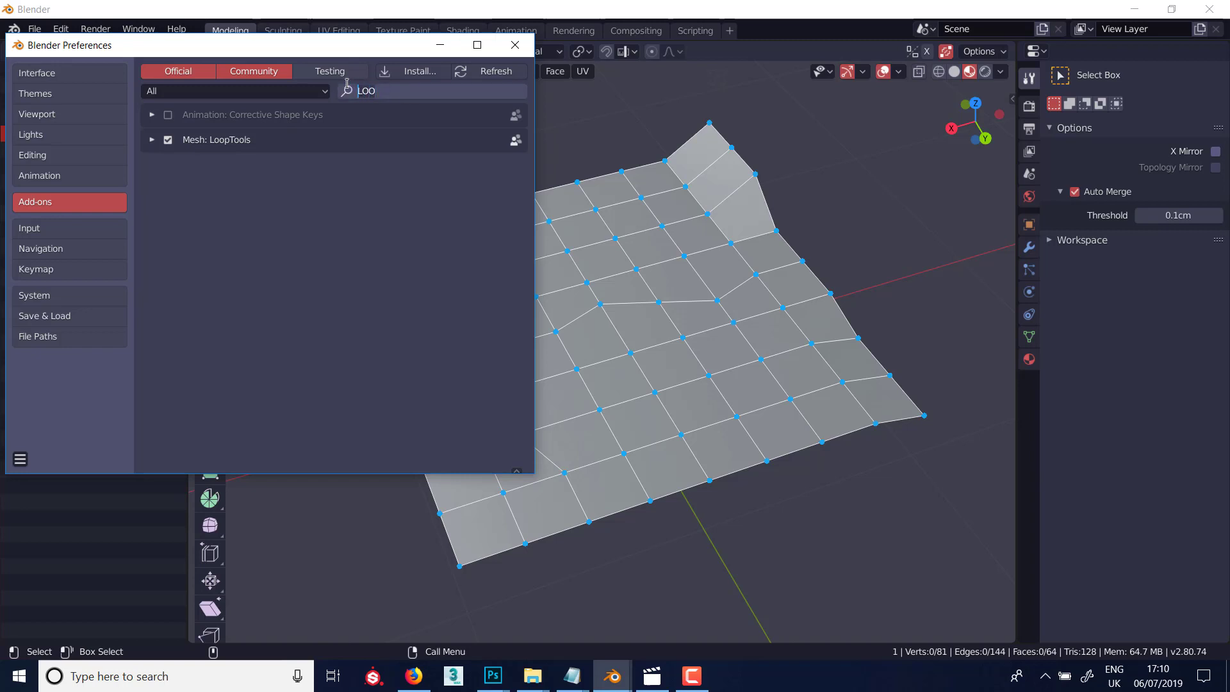
{"action": "type", "text": "pi"}
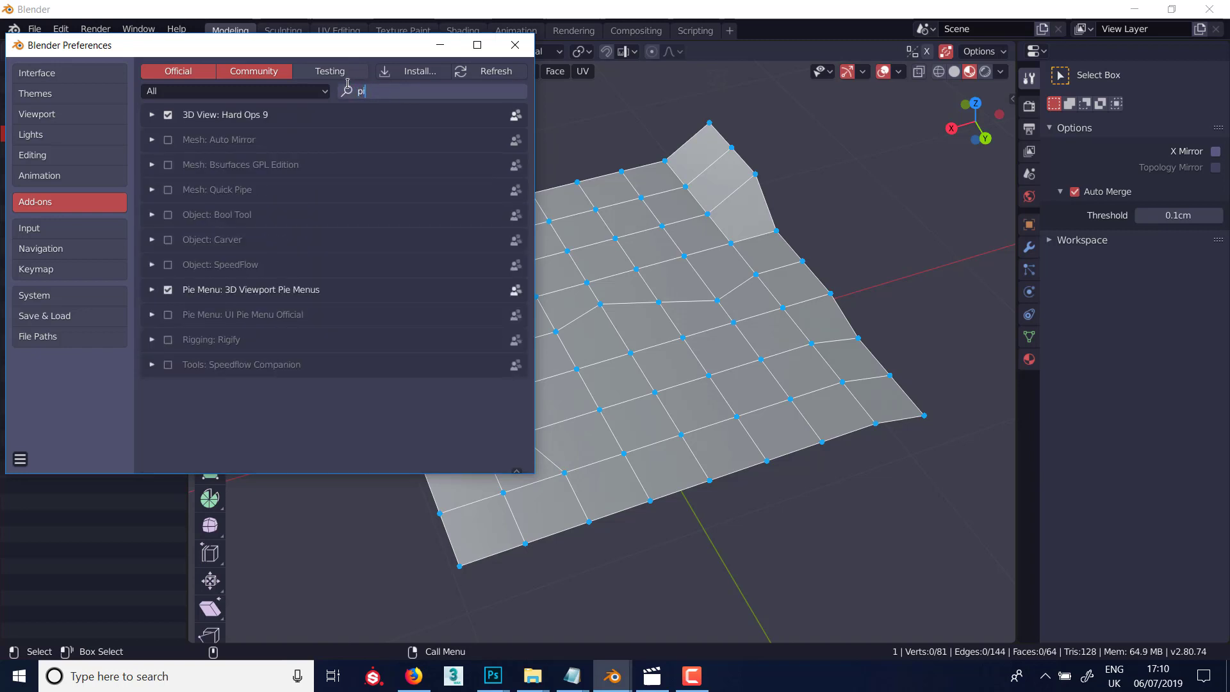
{"action": "type", "text": "e"}
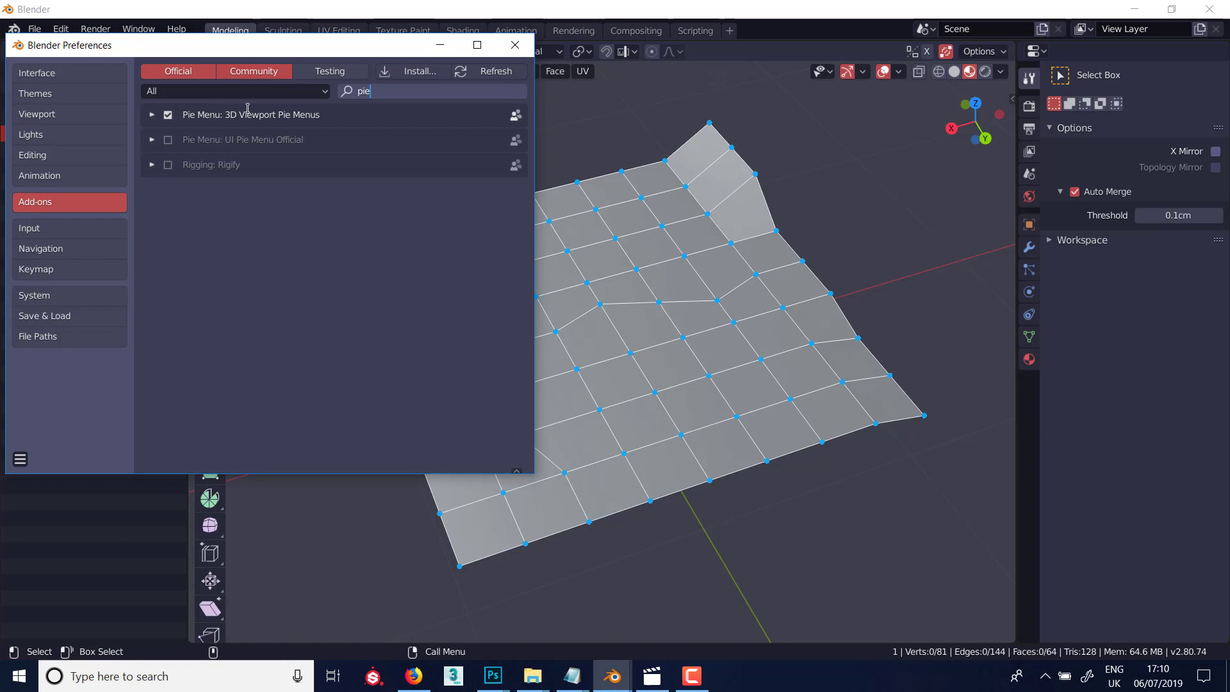
{"action": "left_click", "coordinate": [151, 115]}
{"action": "left_click", "coordinate": [153, 116]}
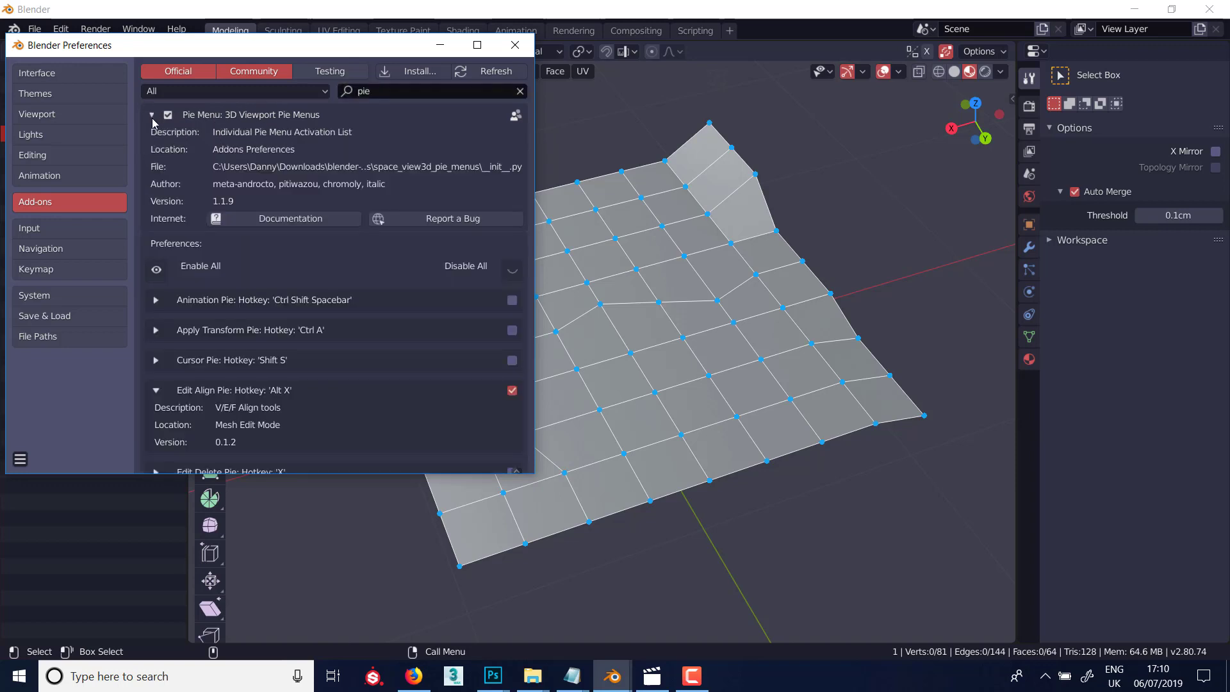
- Review the Edit Align Pie entry and its hotkey among the add-on's pie menus, and close the Preferences
{"action": "scroll", "coordinate": [276, 267], "scroll_direction": "down", "scroll_amount": 6}
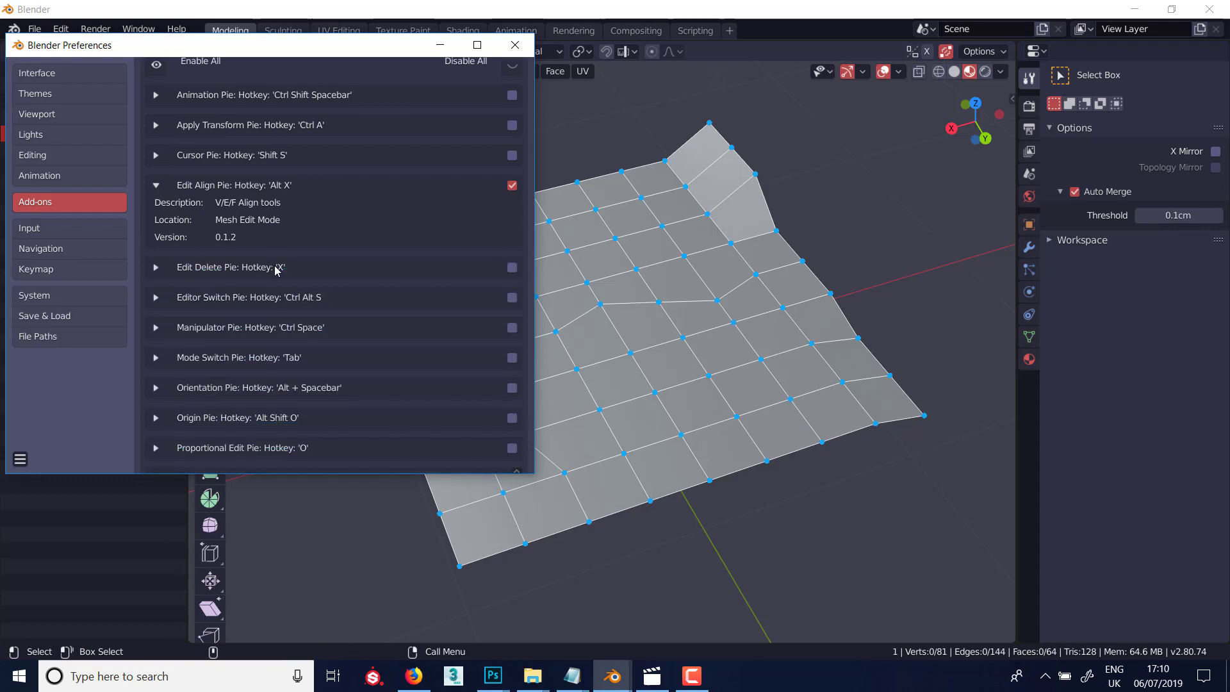
{"action": "scroll", "coordinate": [277, 269], "scroll_direction": "up", "scroll_amount": 1}
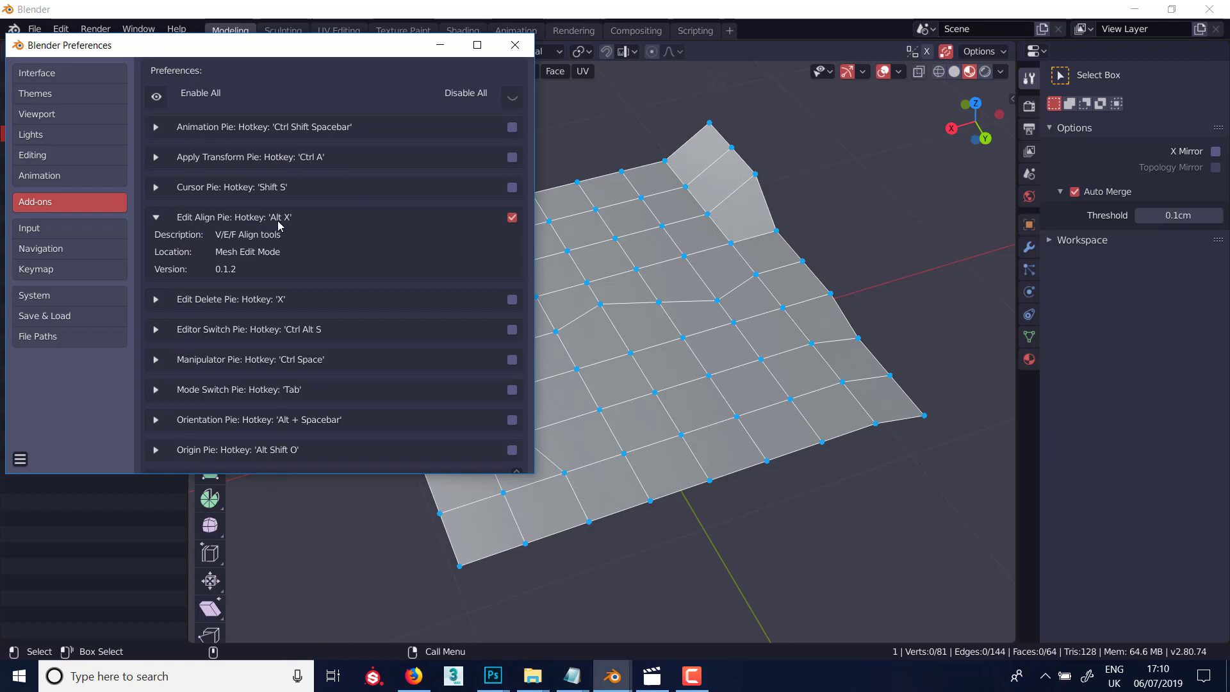
{"action": "left_click", "coordinate": [515, 46]}
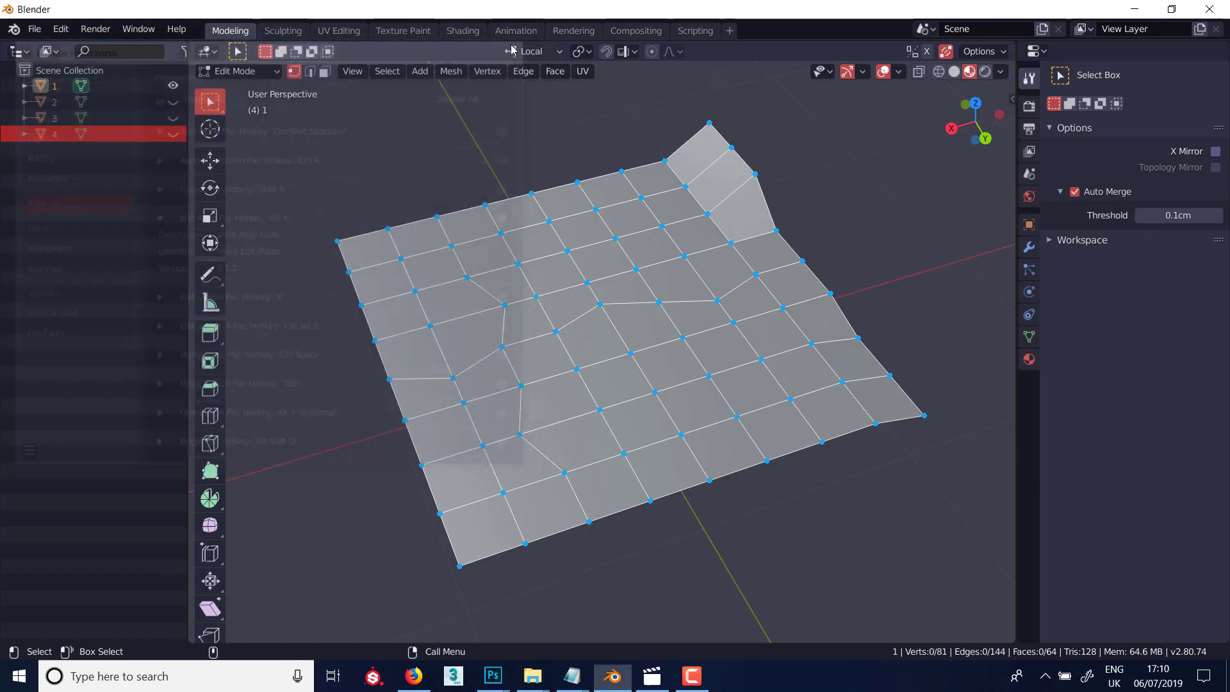
- Select the uneven edge loop crossing the middle of the plane along X, and try Align To X-0 on it before undoing the alignment
{"action": "left_click", "coordinate": [587, 311], "text": "alt"}
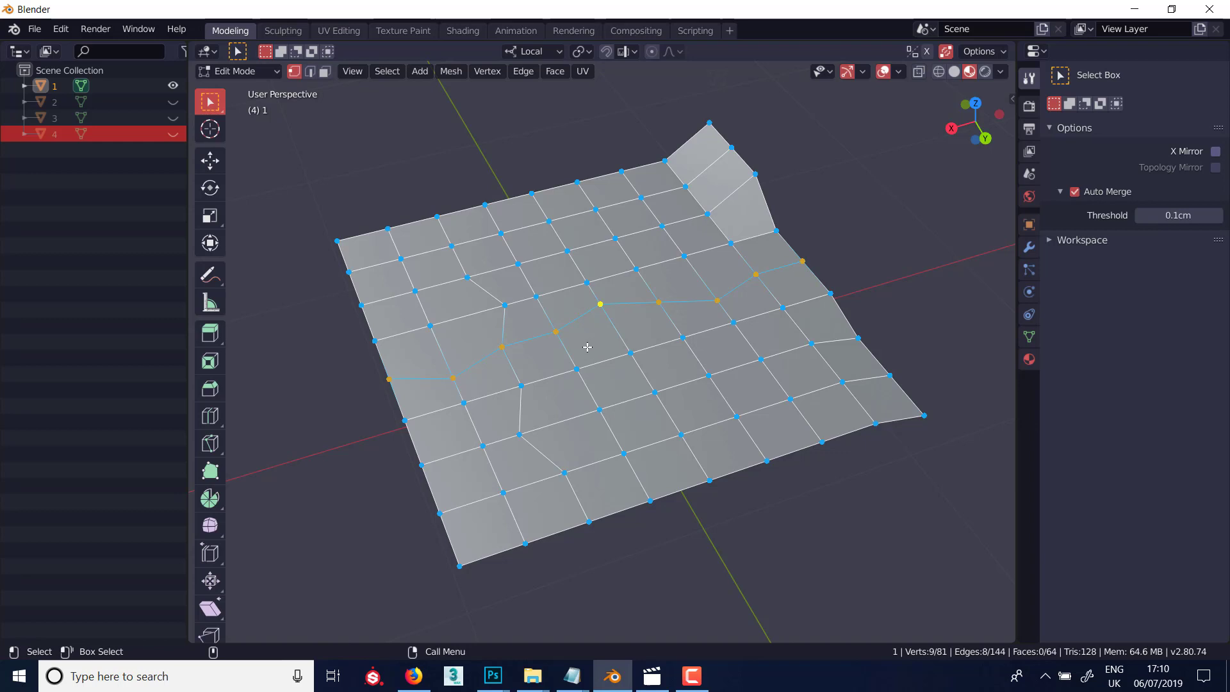
{"action": "key", "text": "alt+x"}
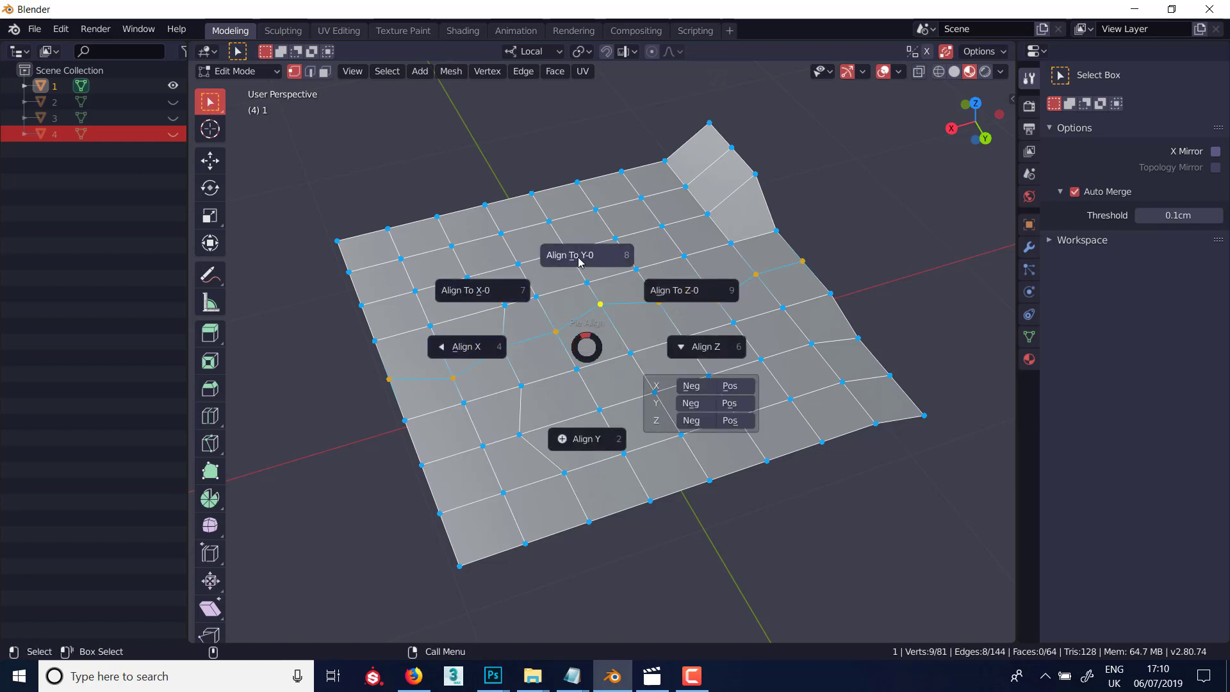
{"action": "left_click", "coordinate": [477, 297]}
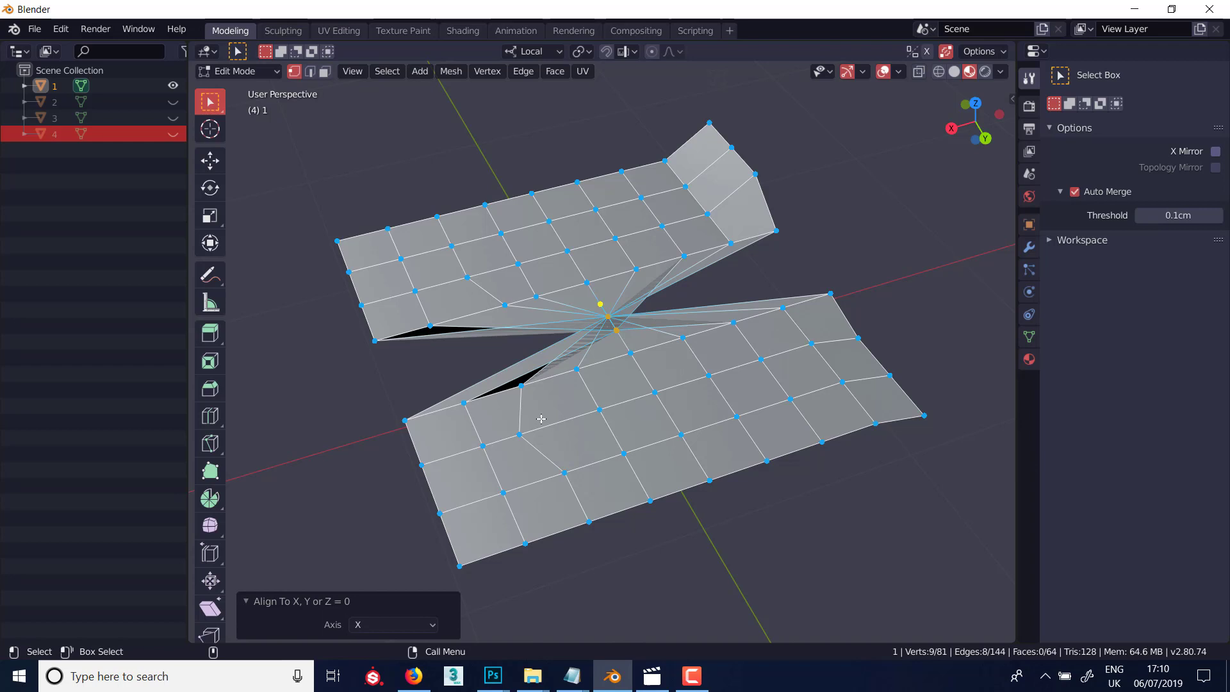
{"action": "key", "text": "ctrl+z"}
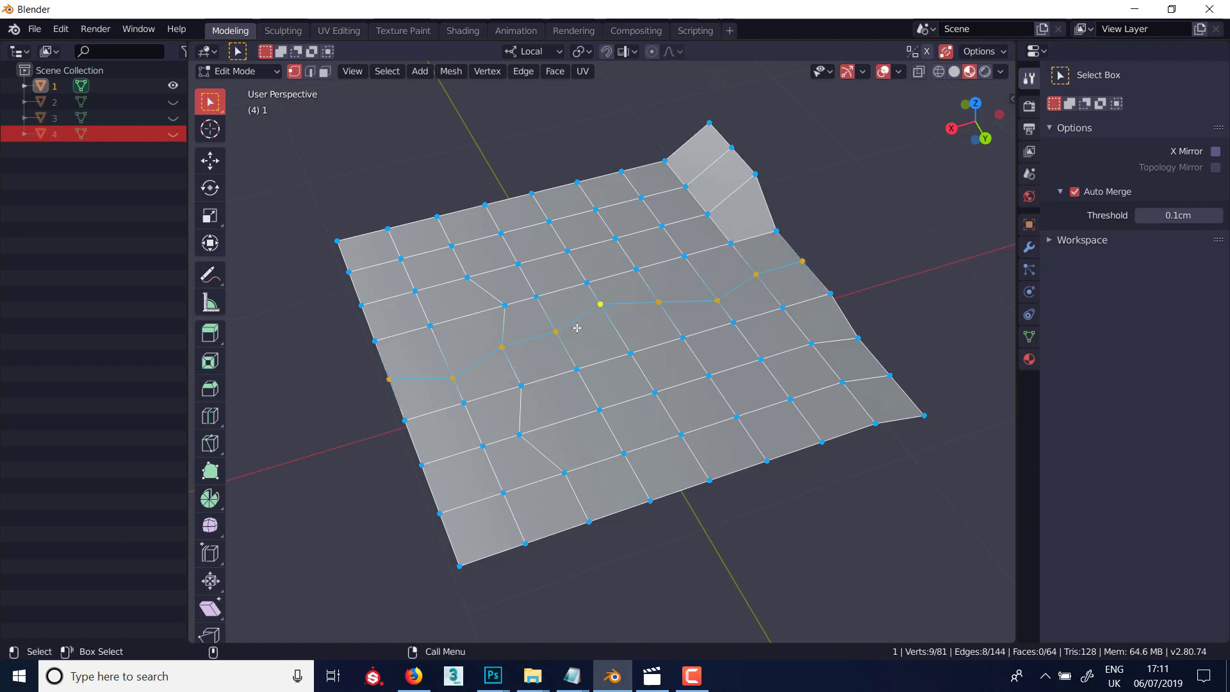
- Try Align Y on the selected loop, switch the pivot point to Active Element, and undo the alignment
{"action": "key", "text": "alt+x"}
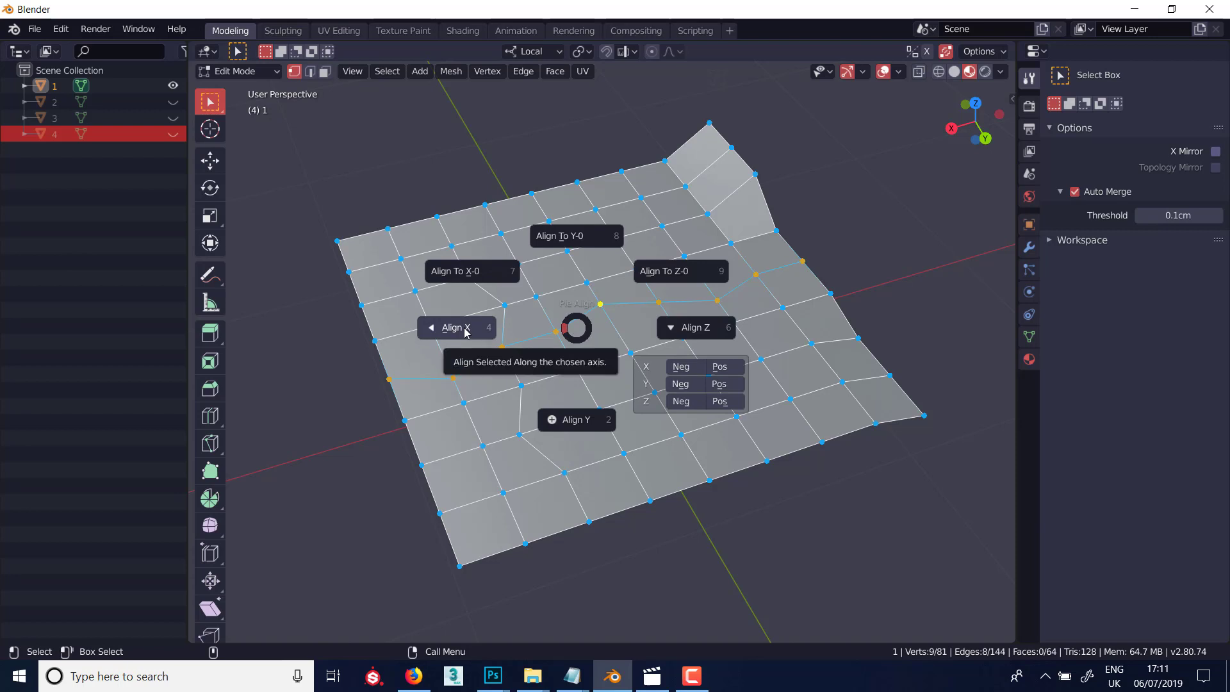
{"action": "left_click", "coordinate": [574, 422]}
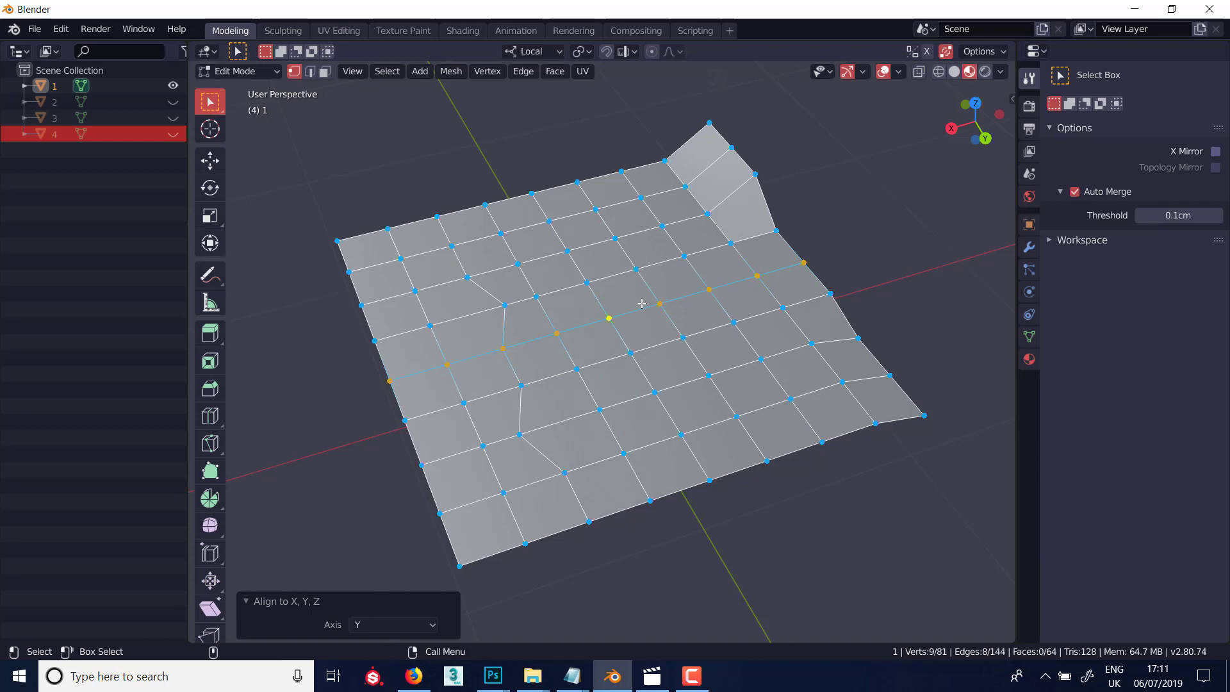
{"action": "key", "text": "period"}
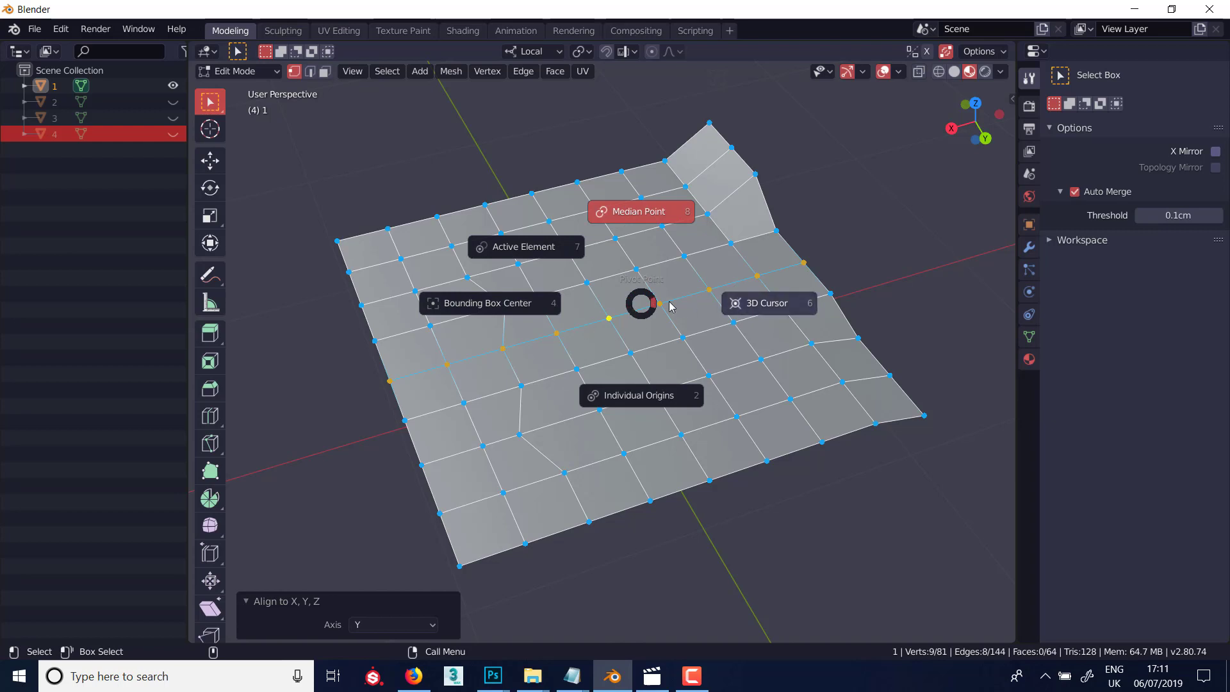
{"action": "left_click", "coordinate": [544, 248]}
{"action": "key", "text": "ctrl+z"}
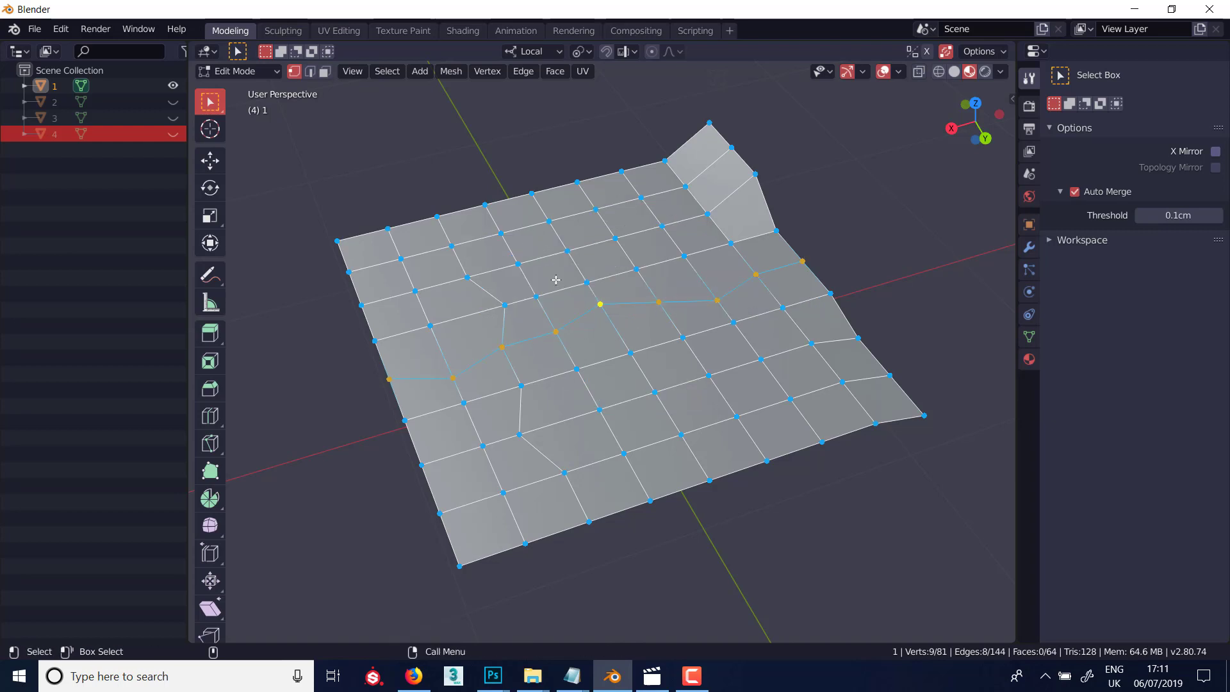
- Align the loop on Y to its second vertex from the left end, using Active Element as the pivot point
{"action": "key", "text": "period"}
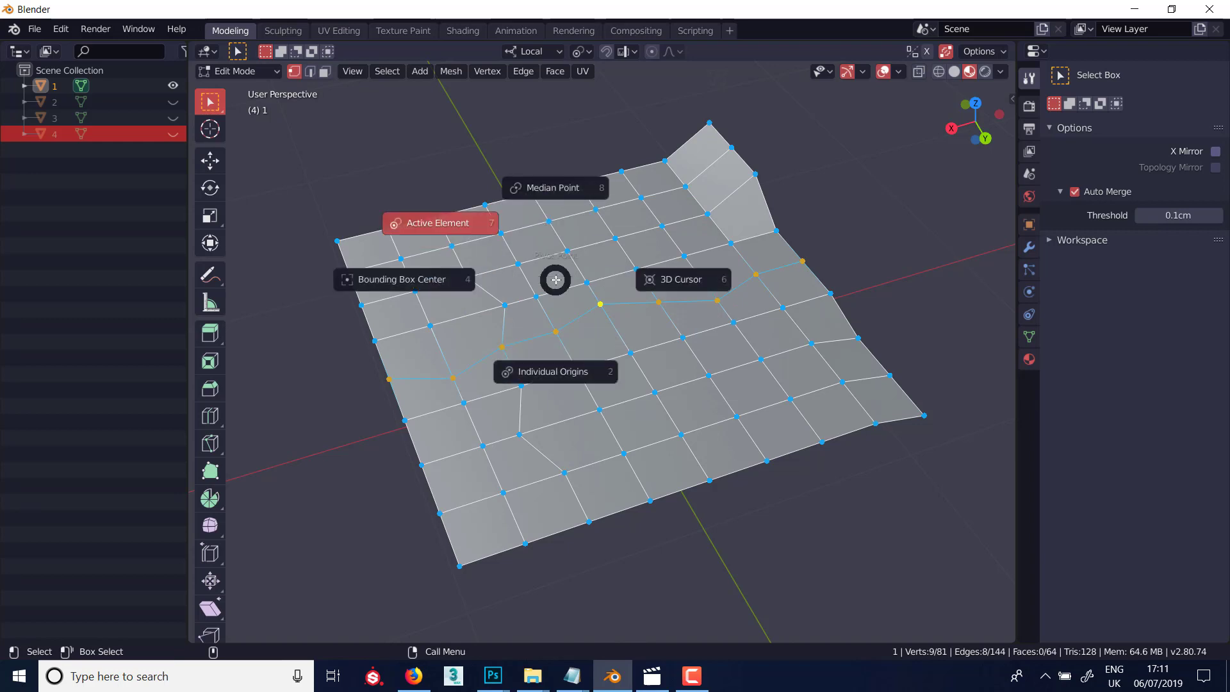
{"action": "left_click", "coordinate": [465, 229]}
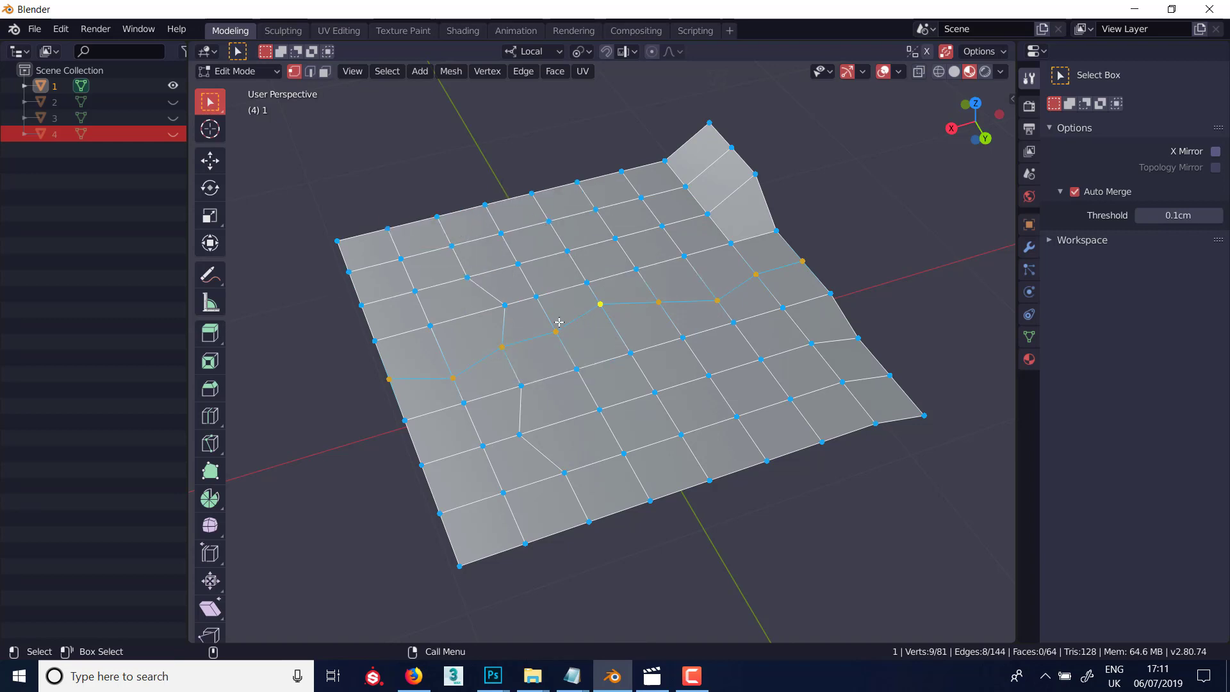
{"action": "left_click", "coordinate": [453, 379], "text": "shift"}
{"action": "left_click", "coordinate": [453, 379], "text": "shift"}
{"action": "key", "text": "alt+x"}
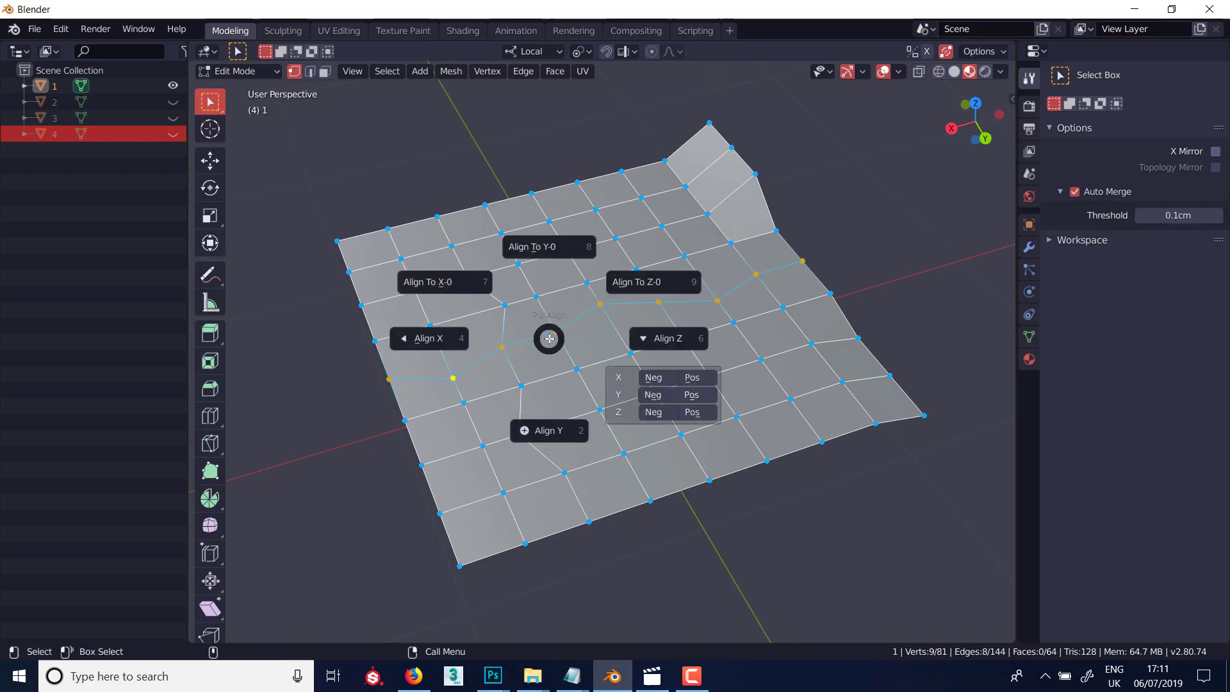
{"action": "left_click", "coordinate": [549, 436]}
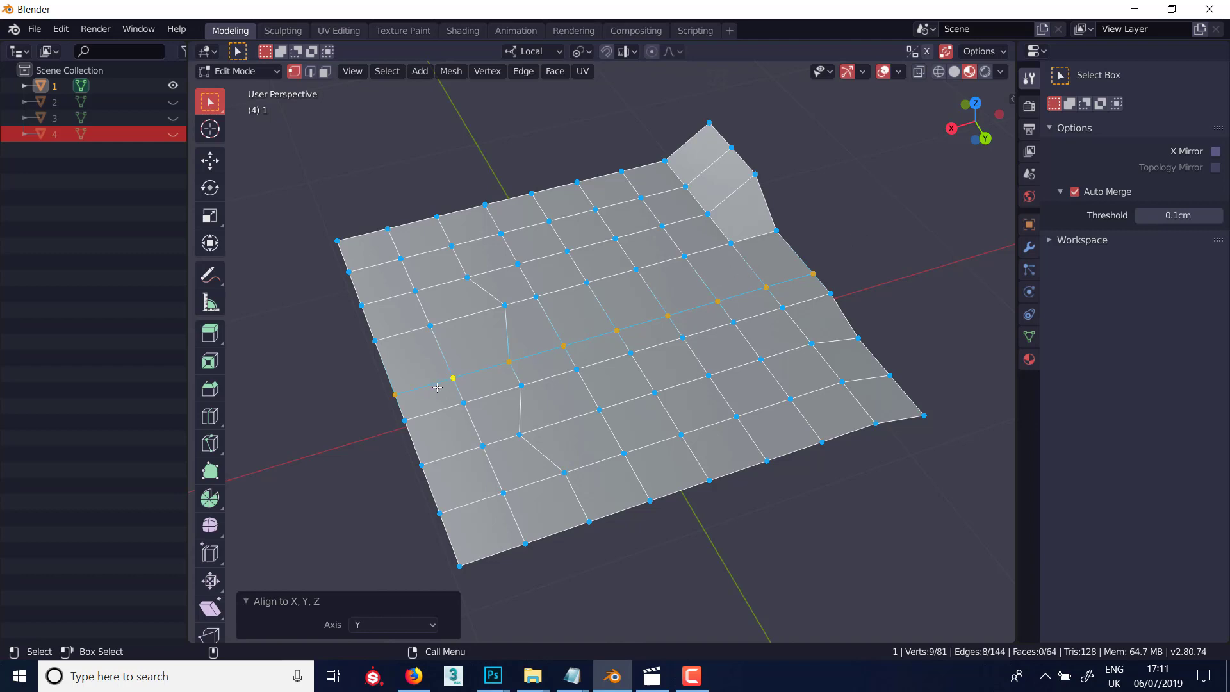
- Select the uneven edge loop running along Y, third from the plane's left edge, and set the pivot point to Median Point
{"action": "key", "text": "period"}
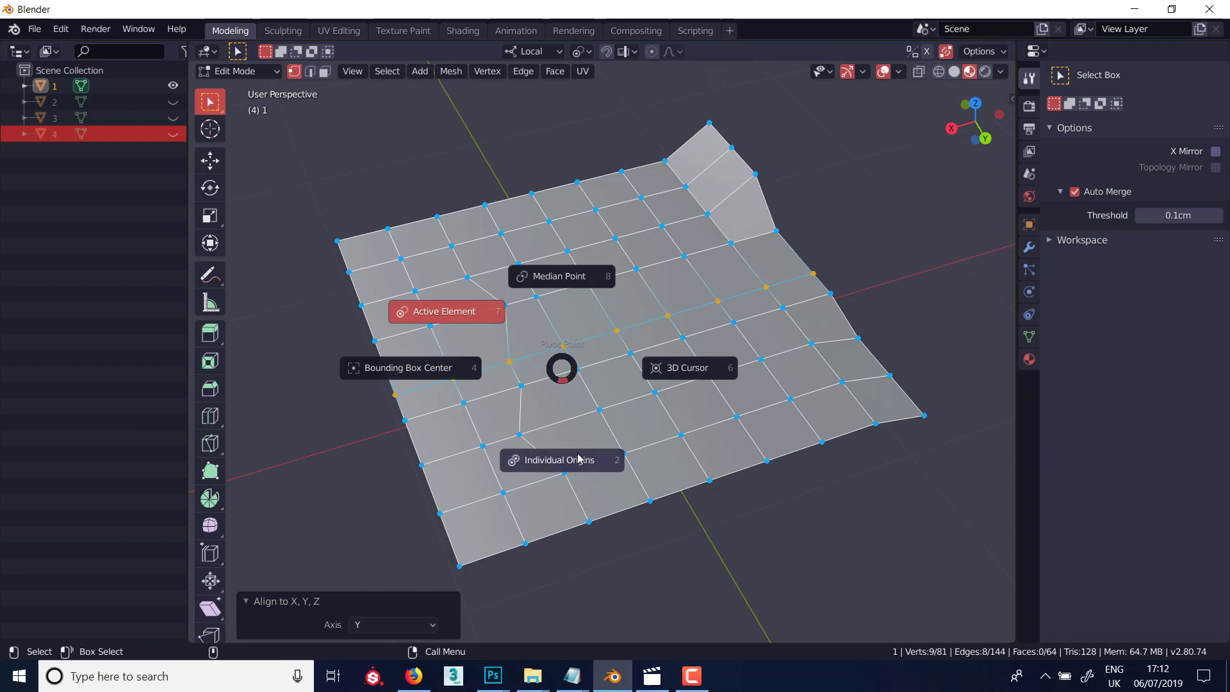
{"action": "left_click", "coordinate": [875, 257]}
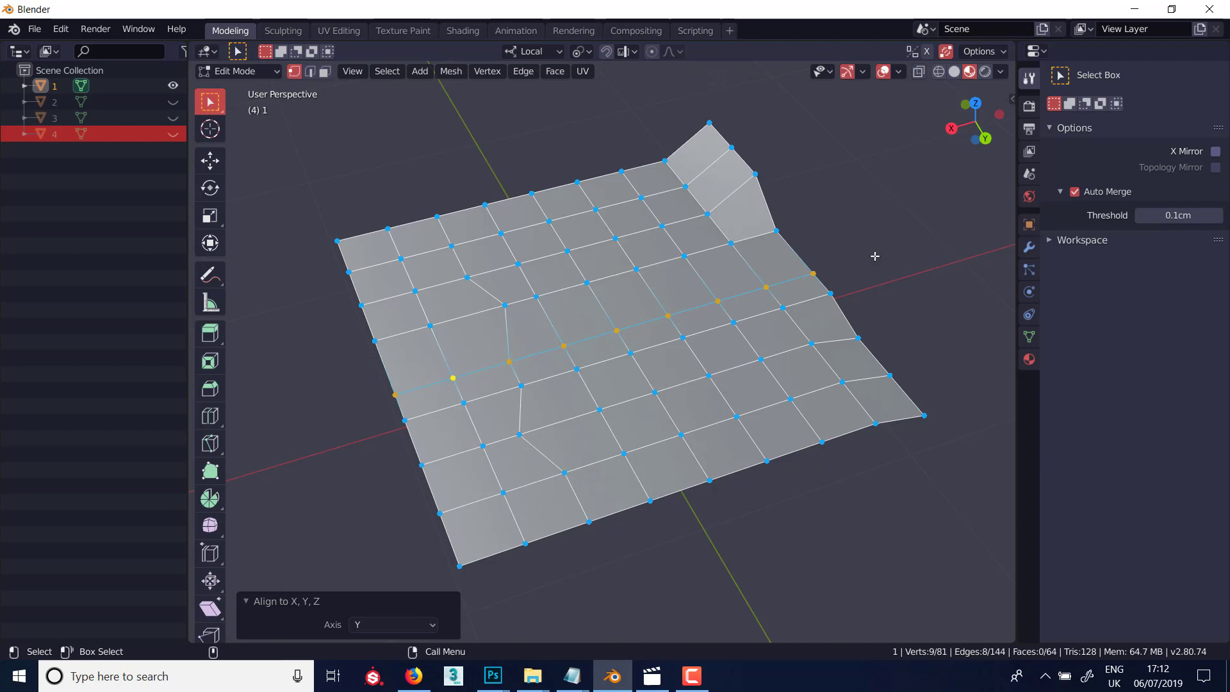
{"action": "left_click", "coordinate": [483, 294], "text": "alt"}
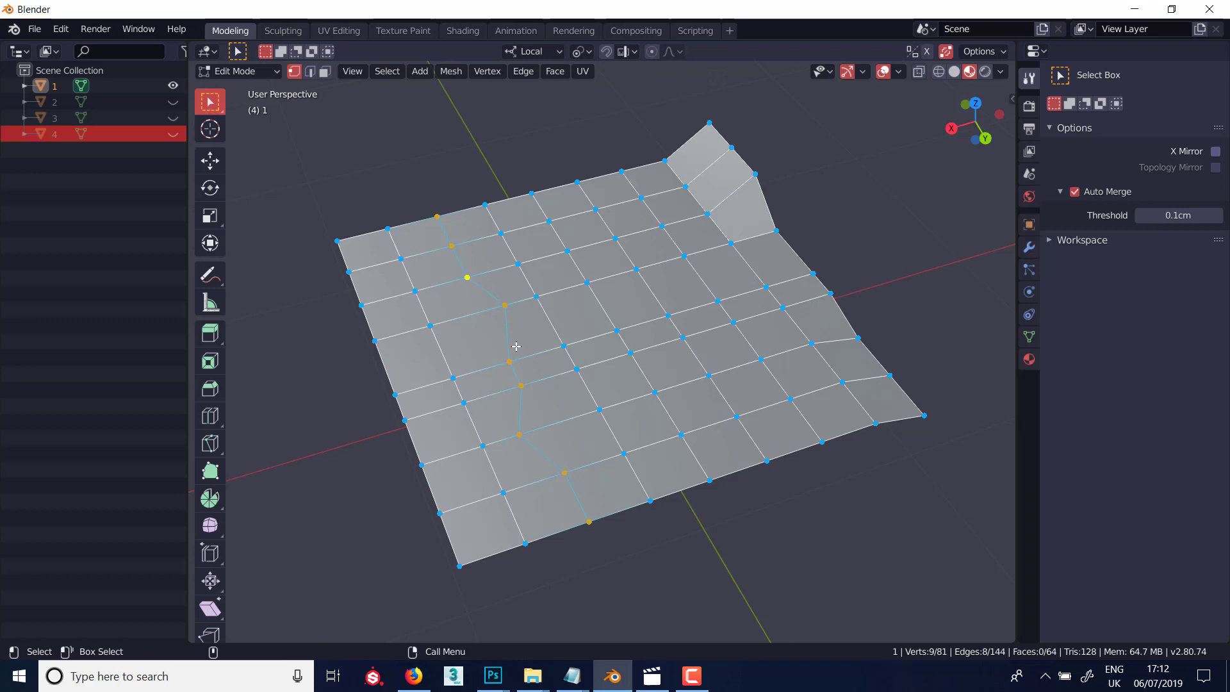
{"action": "key", "text": "period"}
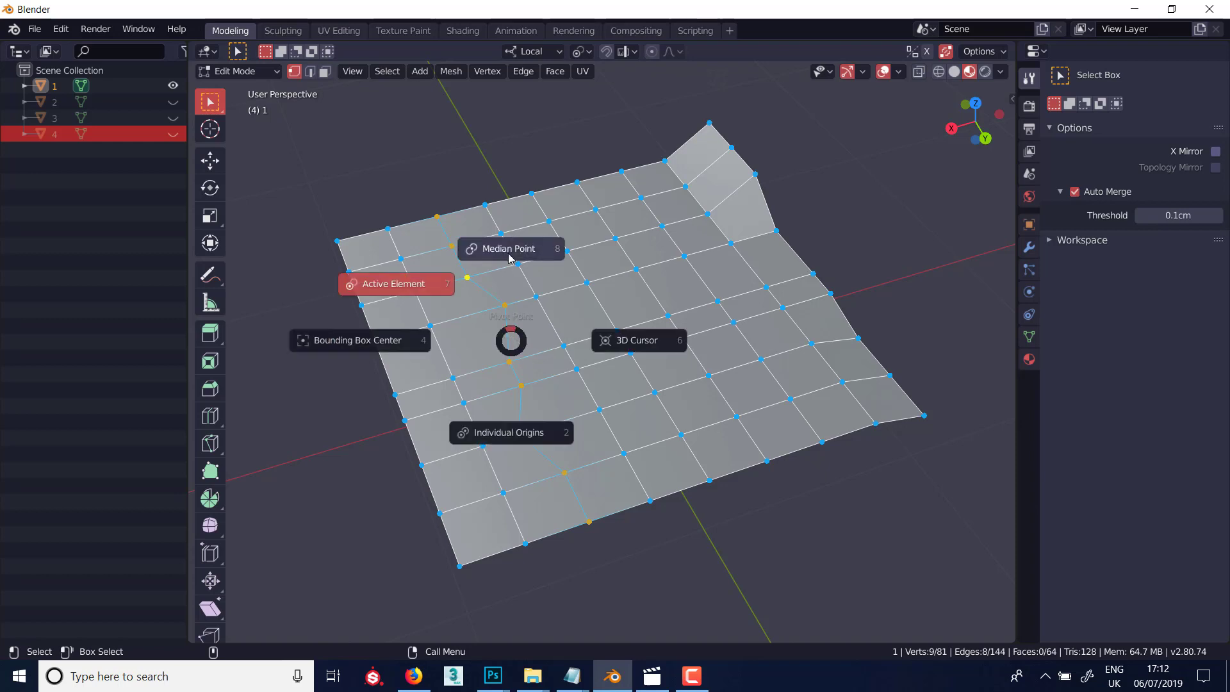
{"action": "left_click", "coordinate": [440, 238]}
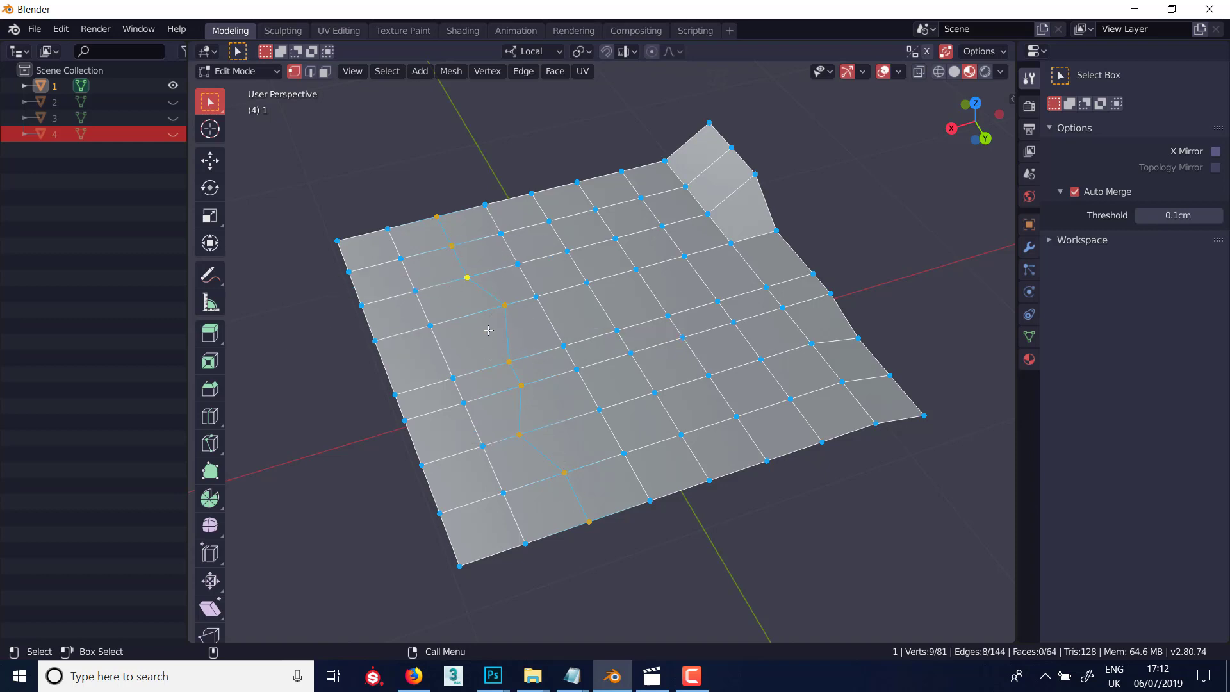
- Try scaling the selected loop to 0 along its local X axis, and undo the scaling
{"action": "key", "text": "s"}
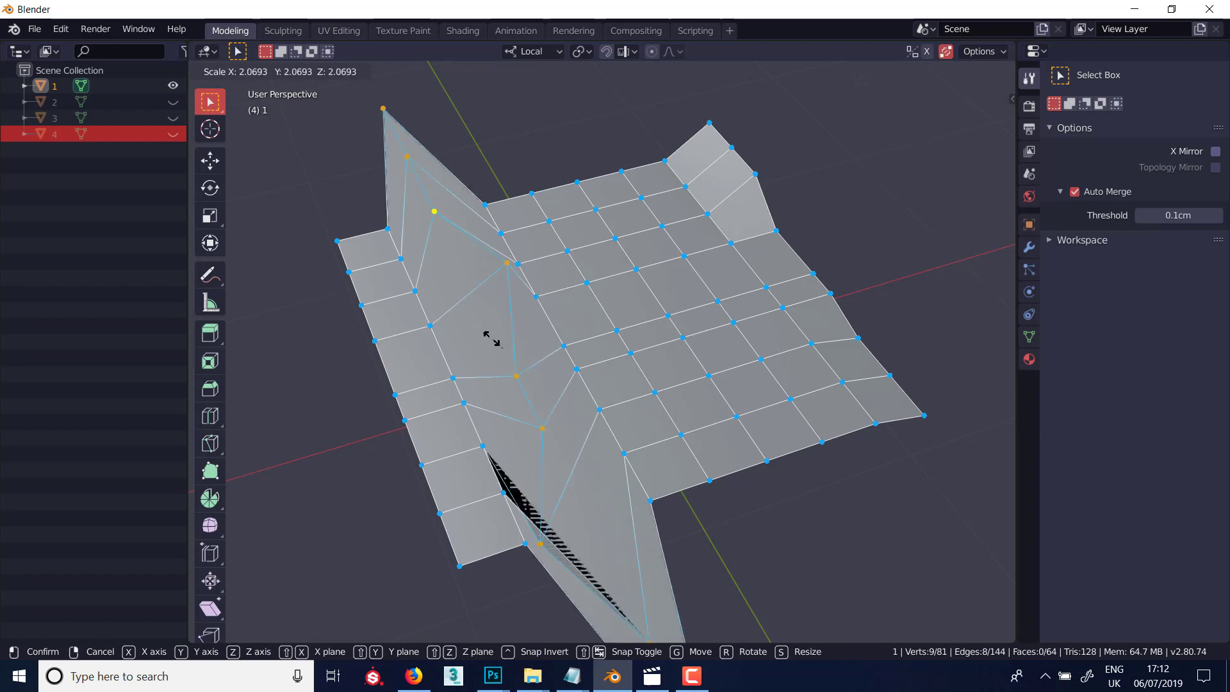
{"action": "key", "text": "x"}
{"action": "key", "text": "x"}
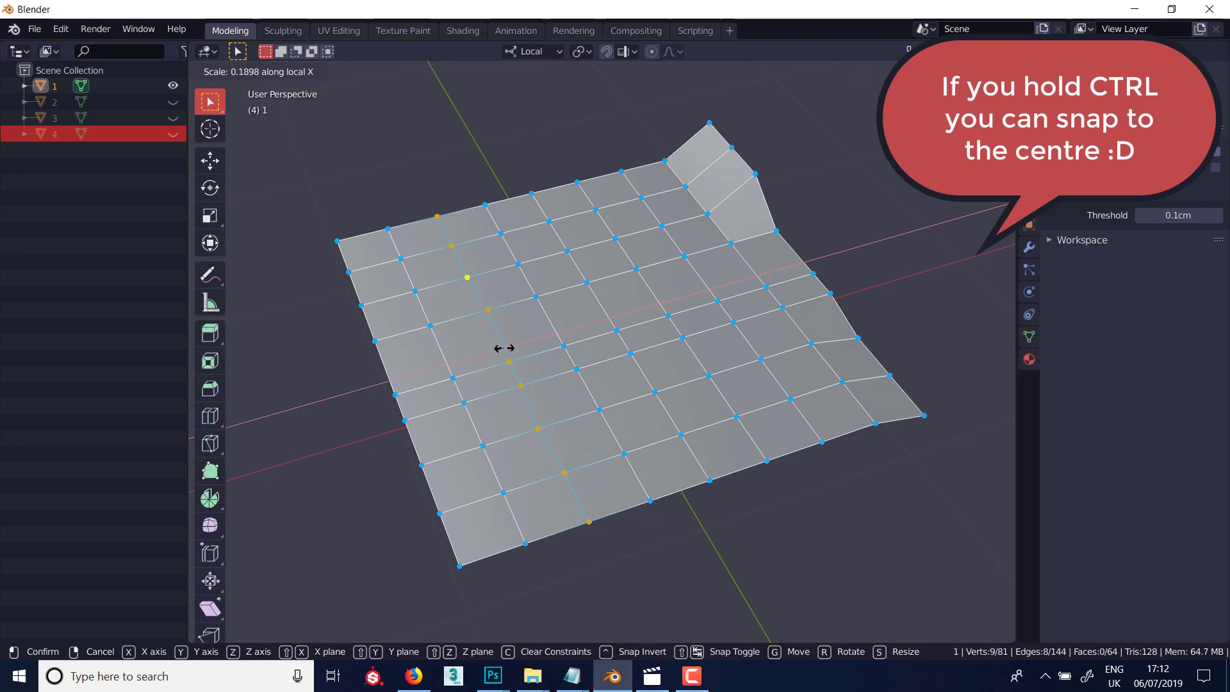
{"action": "type", "text": "0"}
{"action": "key", "text": "Return"}
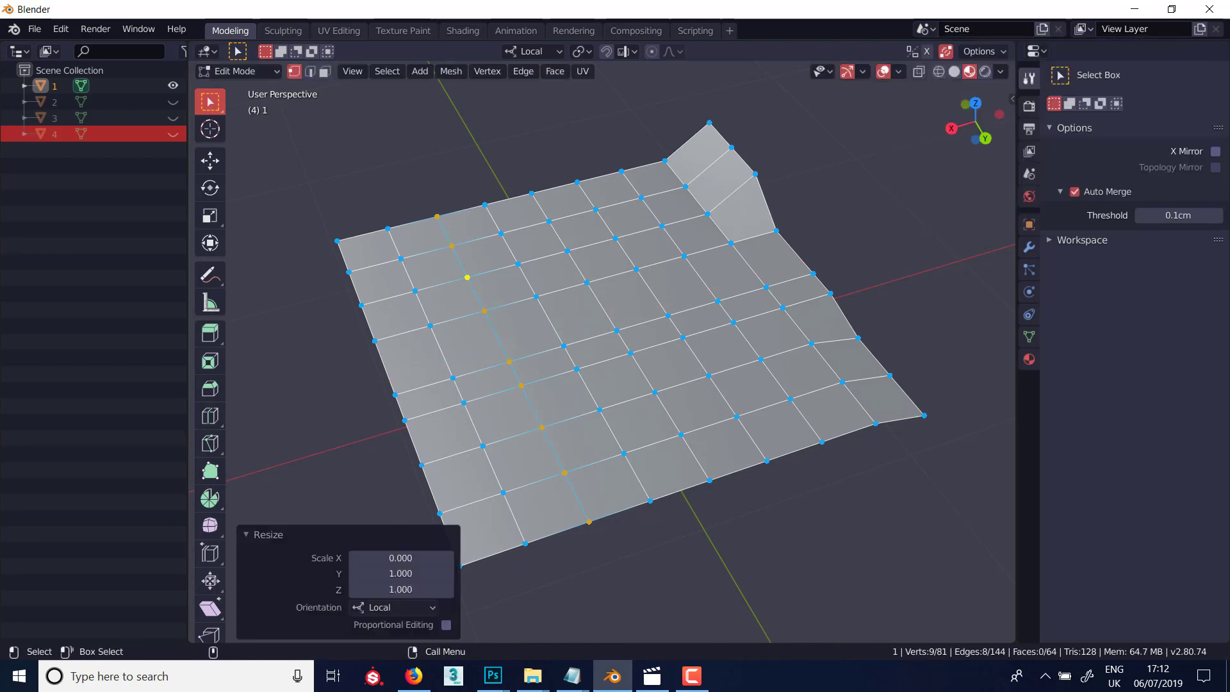
{"action": "key", "text": "ctrl+z"}
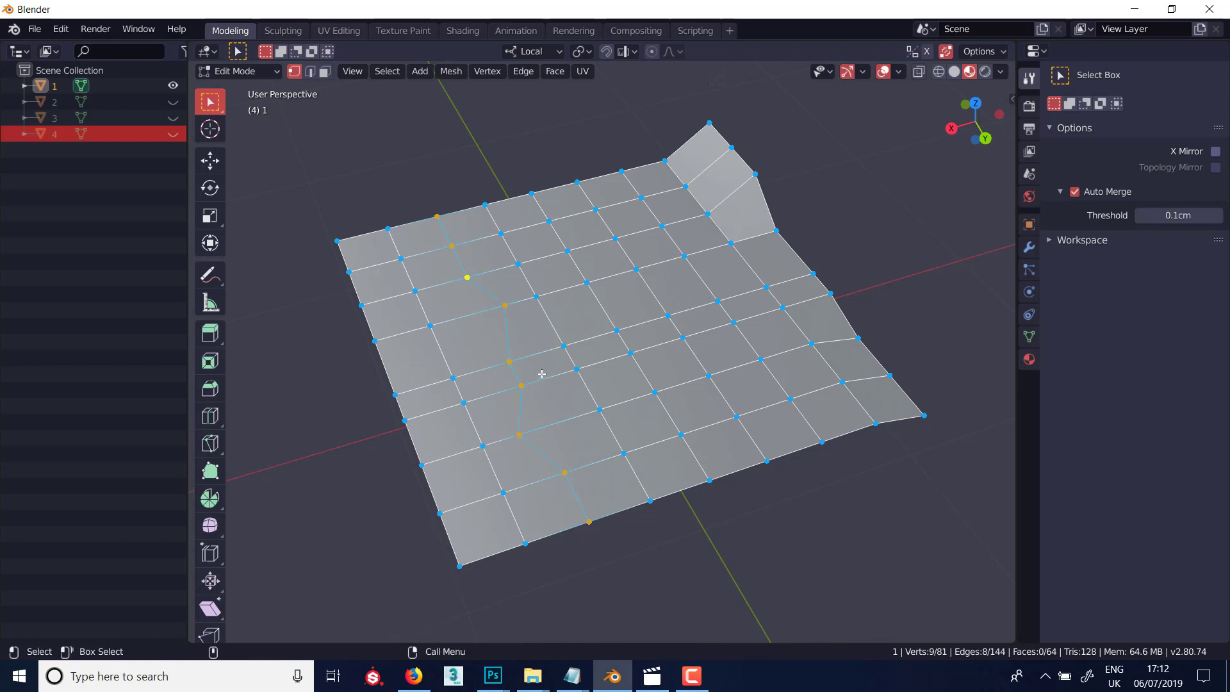
- Straighten the selected loop by scaling it to 0 along its local X axis
{"action": "key", "text": "s"}
{"action": "key", "text": "x"}
{"action": "key", "text": "x"}
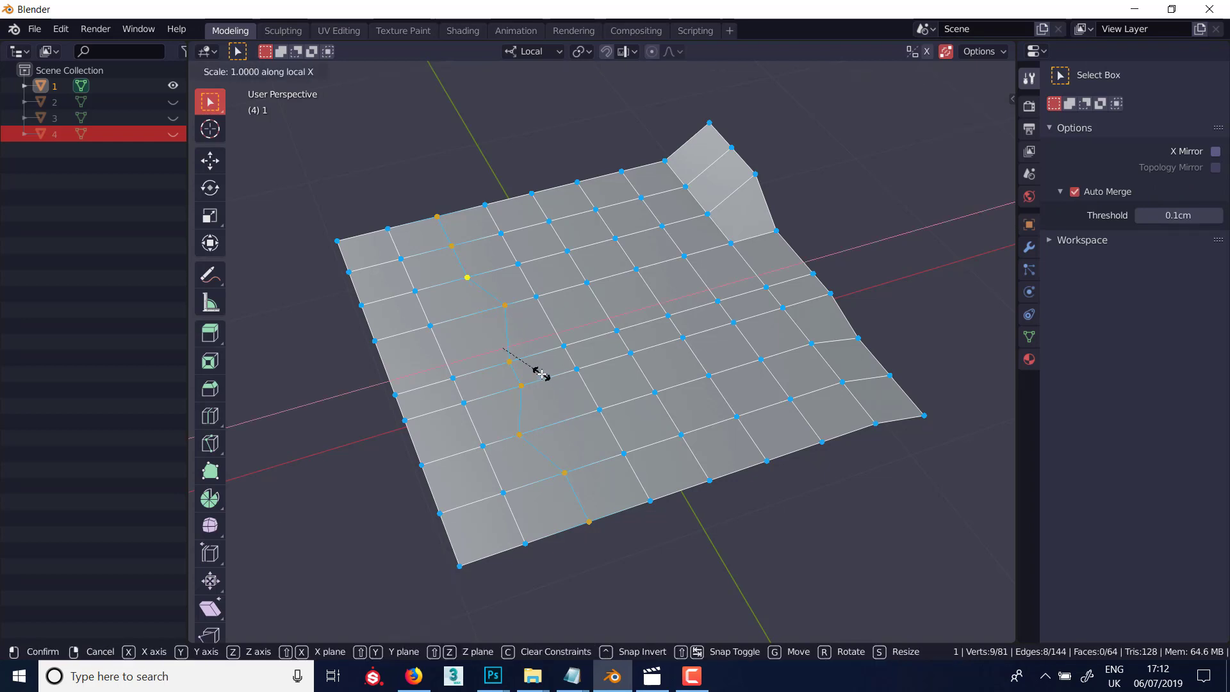
{"action": "key", "text": "0"}
{"action": "key", "text": "Return"}
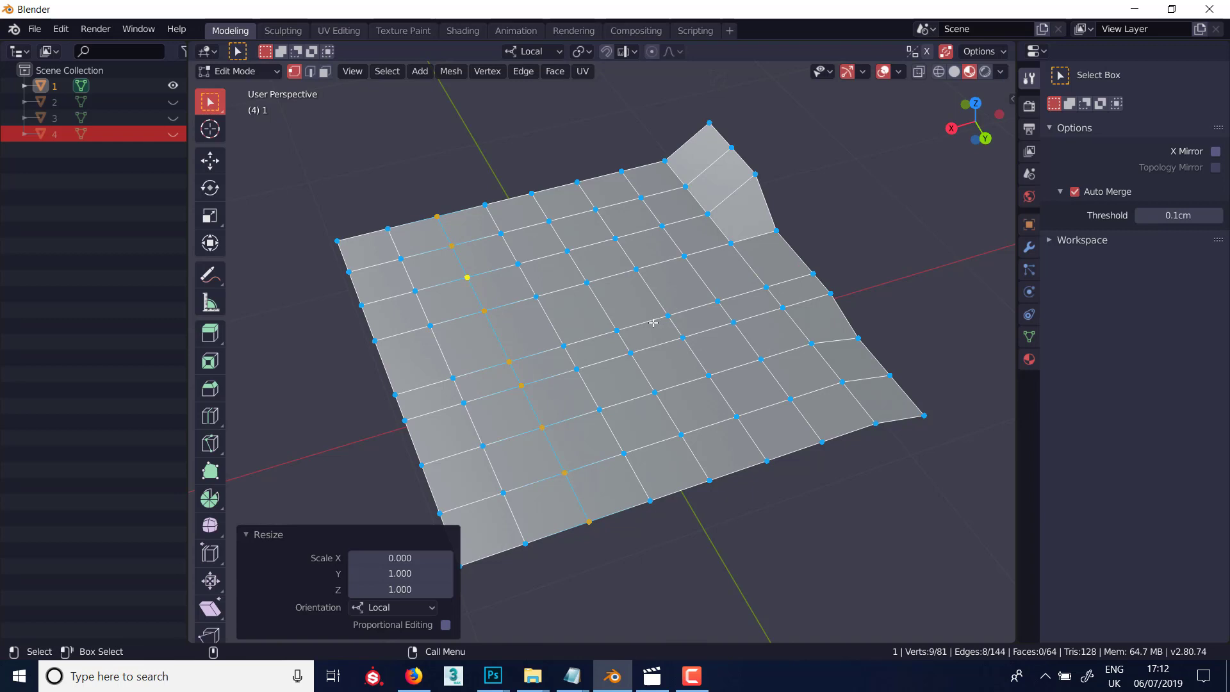
- Select the plane's warped right boundary loop, try flattening it by scaling to 0 on Z about the median point, and undo the scaling
{"action": "left_click", "coordinate": [782, 239], "text": "alt"}
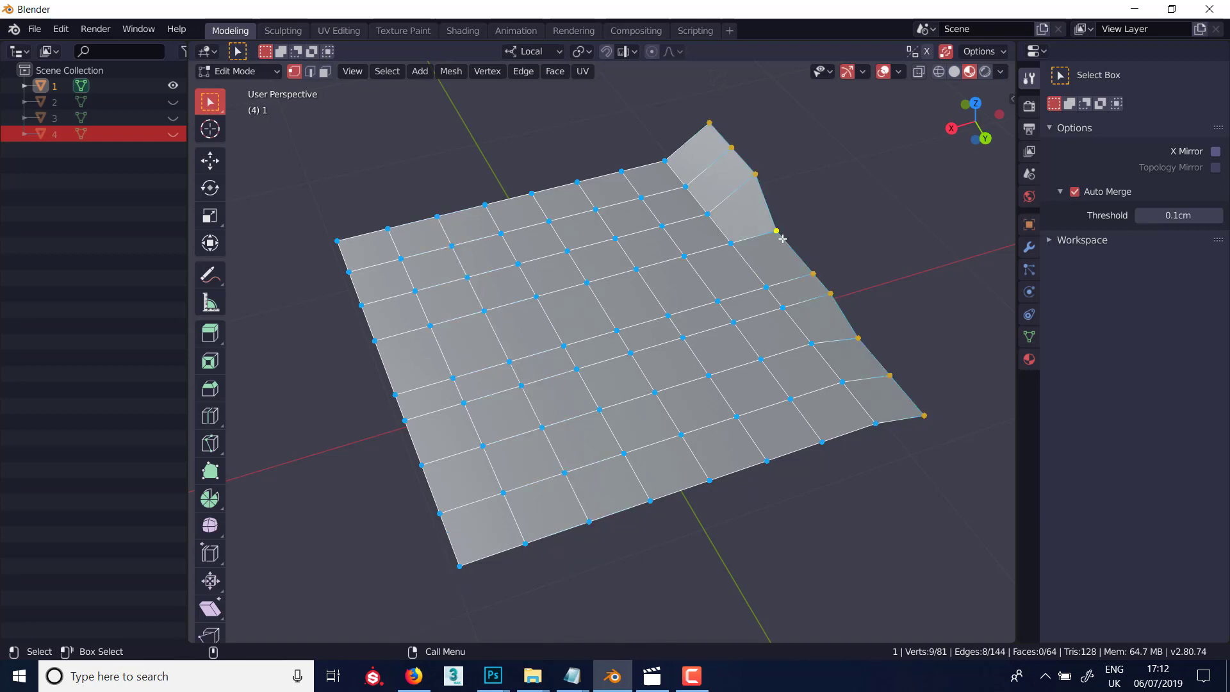
{"action": "key", "text": "s"}
{"action": "key", "text": "z"}
{"action": "key", "text": "0"}
{"action": "key", "text": "Return"}
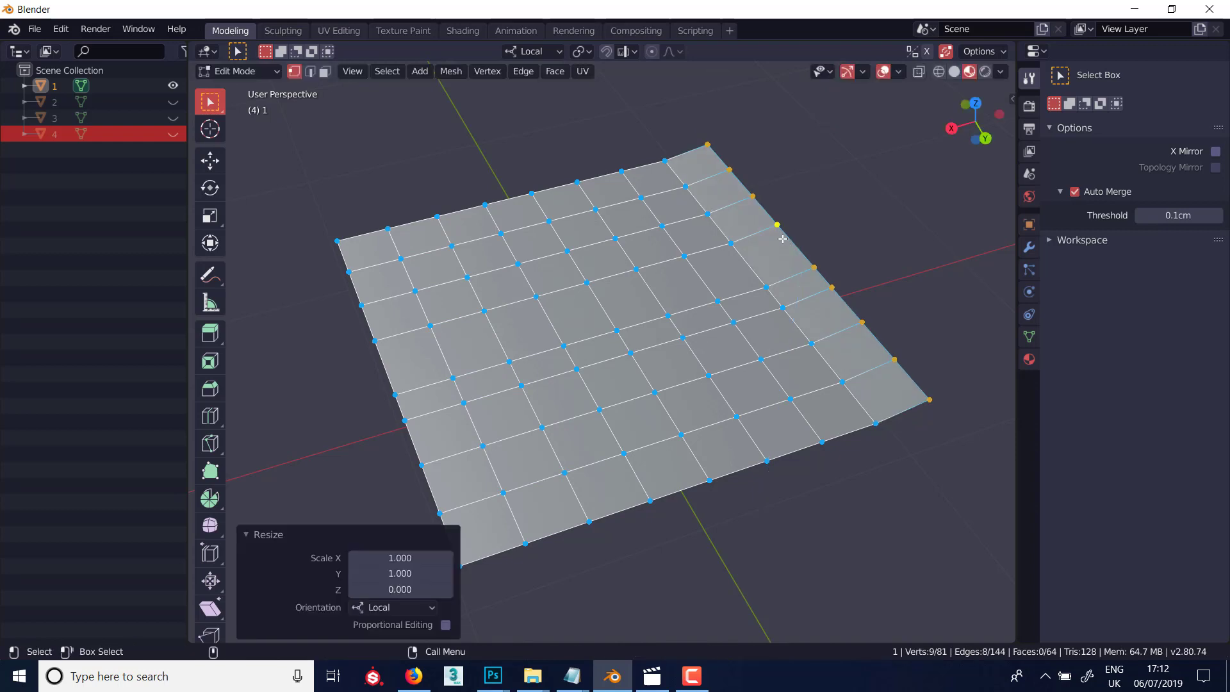
{"action": "middle_click_drag", "start_coordinate": [785, 248], "coordinate": [811, 272]}
{"action": "key", "text": "ctrl+z"}
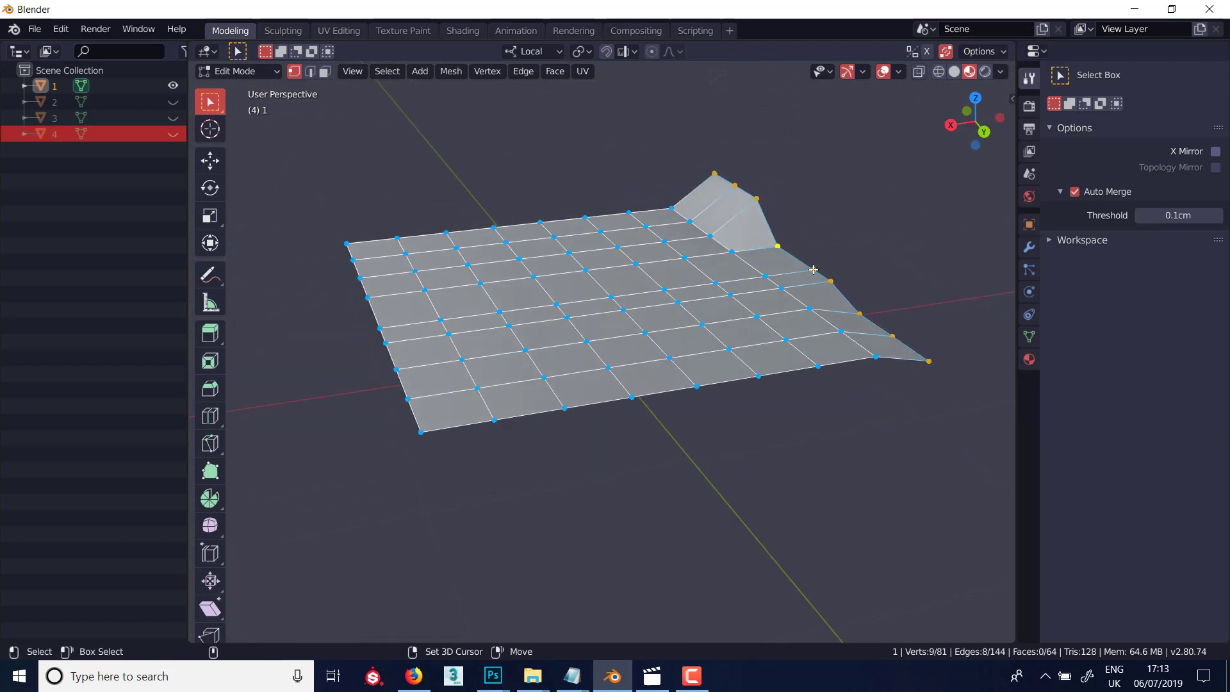
- Make the boundary loop's middle vertex active, set the pivot point to Active Element, and flatten the loop by scaling to 0 on Z
{"action": "left_click", "coordinate": [813, 270], "text": "shift"}
{"action": "left_click", "coordinate": [813, 269], "text": "shift"}
{"action": "key", "text": "period"}
{"action": "left_click", "coordinate": [688, 207]}
{"action": "type", "text": "sz"}
{"action": "type", "text": "0"}
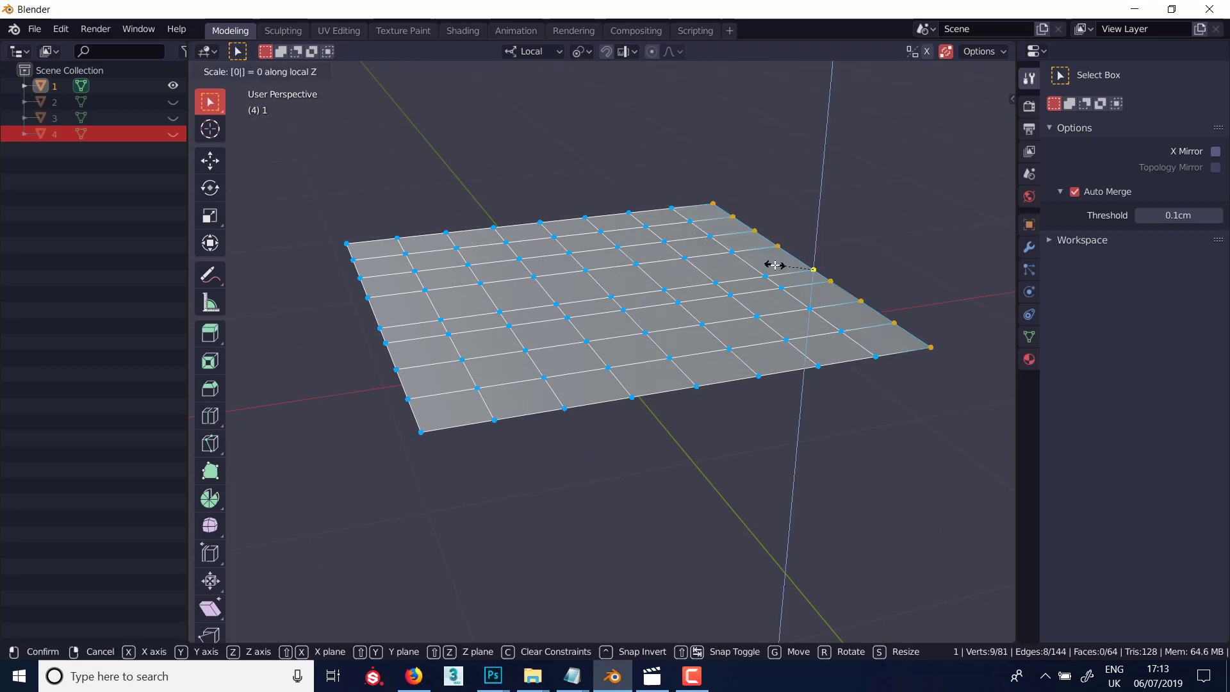
{"action": "key", "text": "Return"}
{"action": "middle_click_drag", "start_coordinate": [684, 274], "coordinate": [689, 300]}
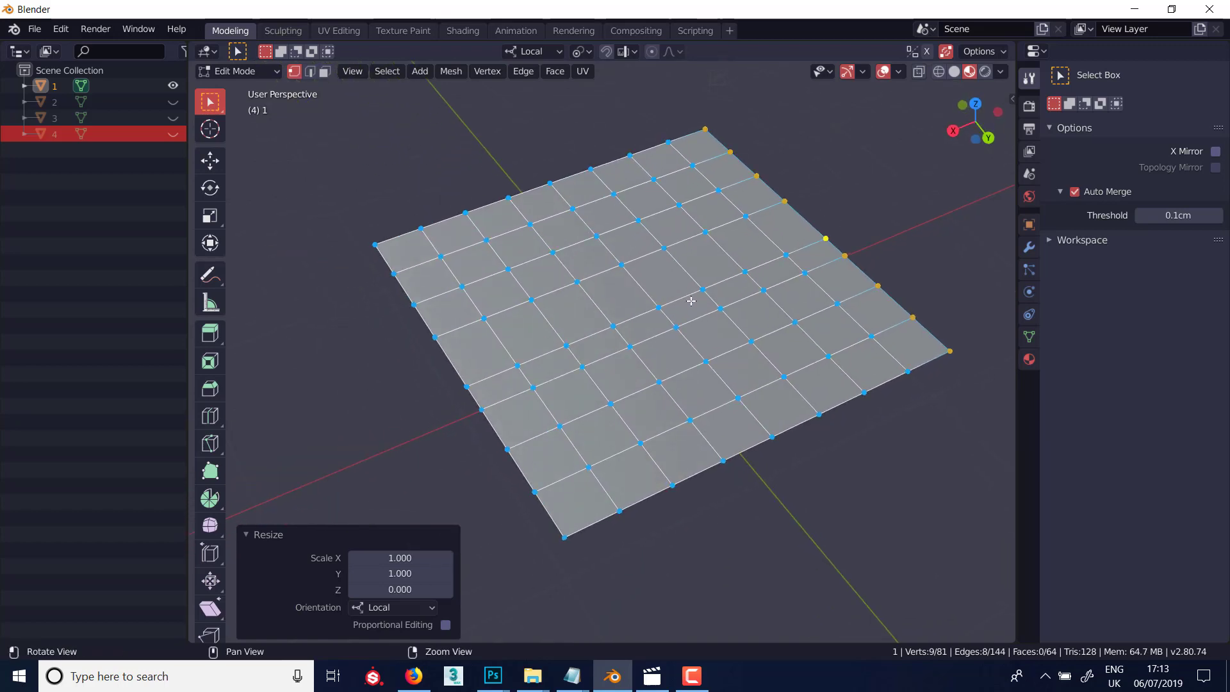
{"action": "key", "text": "alt+x"}
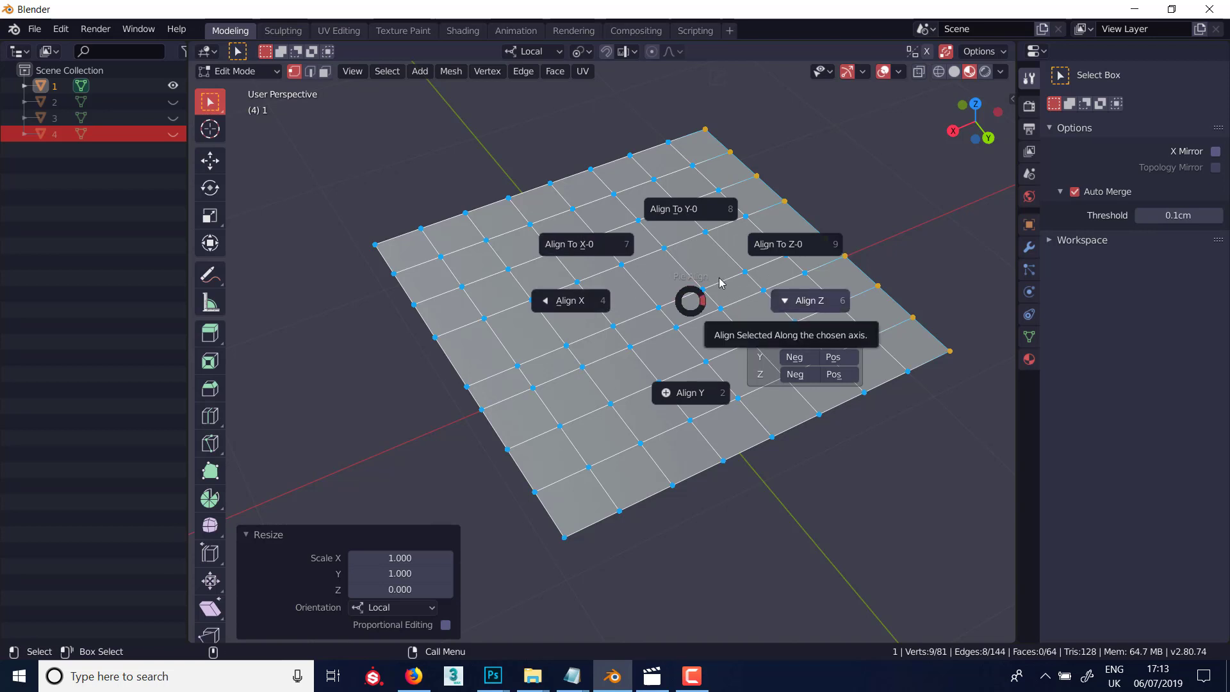
{"action": "right_click", "coordinate": [853, 180]}
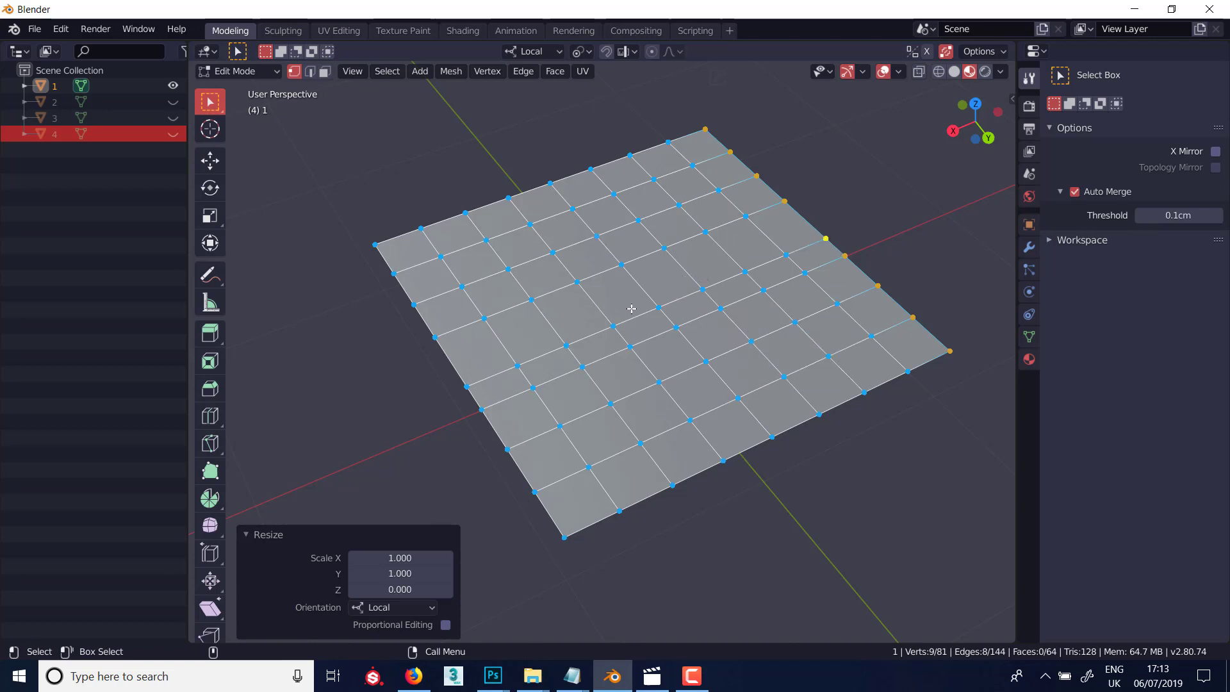
{"action": "middle_click_drag", "start_coordinate": [631, 308], "coordinate": [606, 297]}
{"action": "key", "text": "alt+x"}
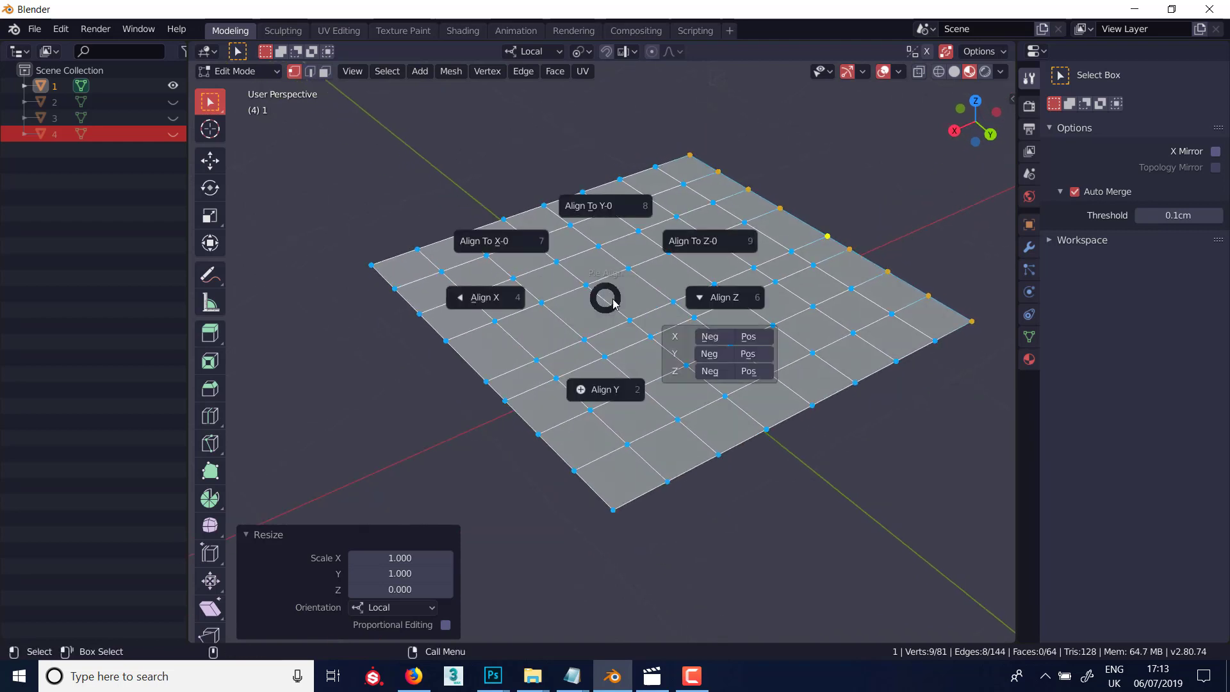
{"action": "left_click", "coordinate": [605, 392]}
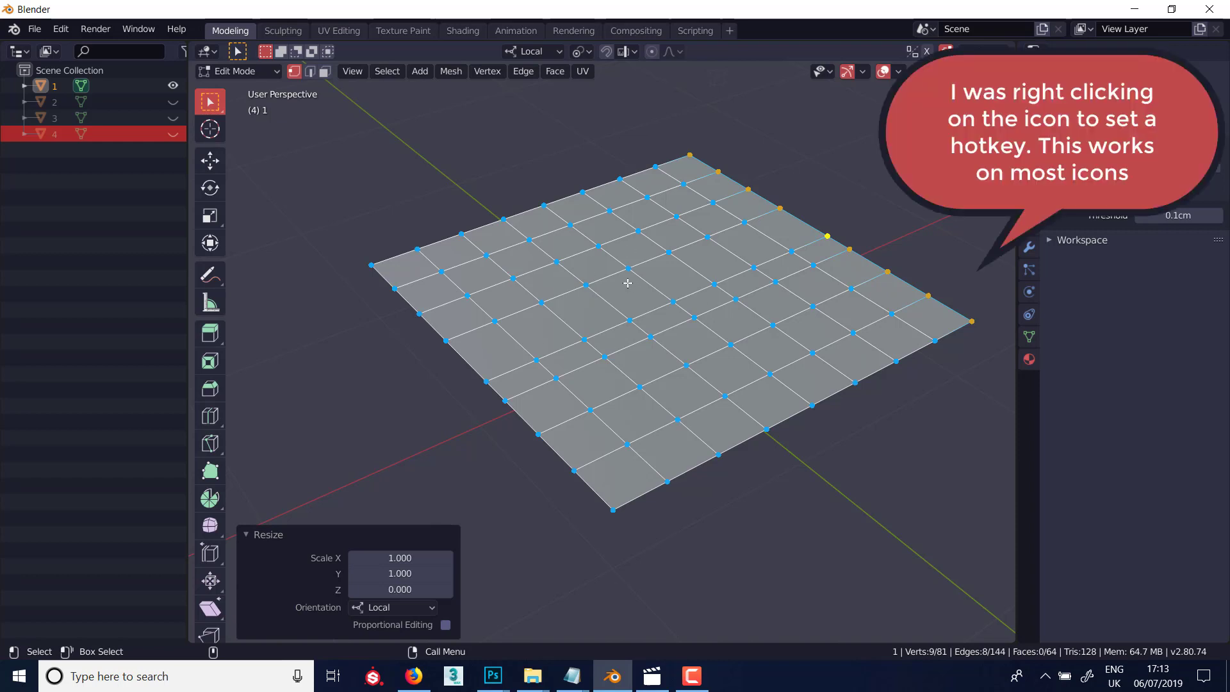
- Review the pie menus offered by the 3D Viewport Pie Menus add-on in the preferences, and close the preferences
{"action": "left_click", "coordinate": [61, 29]}
{"action": "left_click", "coordinate": [112, 242]}
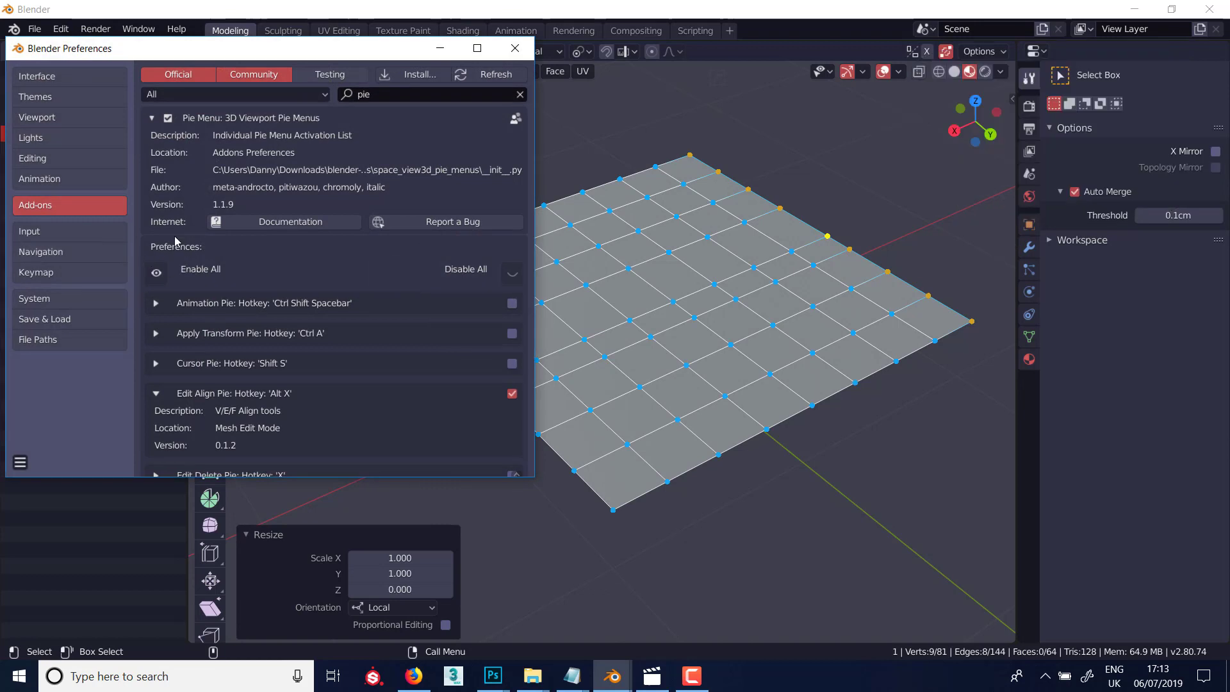
{"action": "scroll", "coordinate": [330, 255], "scroll_direction": "down", "scroll_amount": 3}
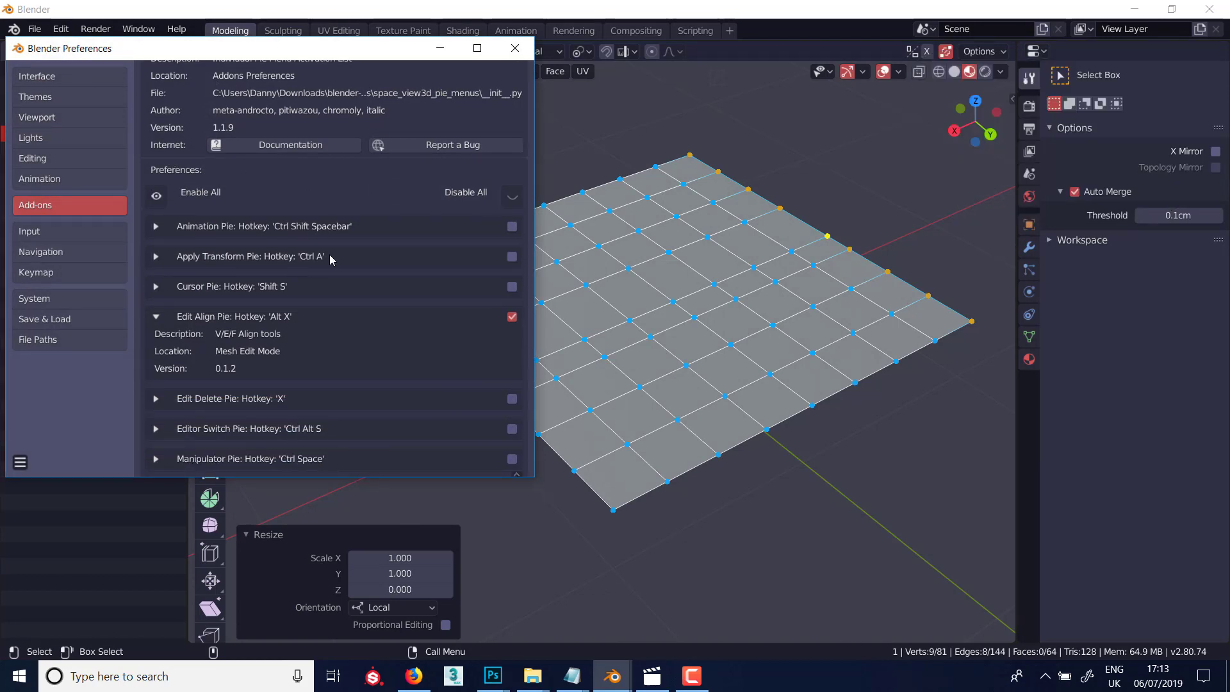
{"action": "scroll", "coordinate": [322, 289], "scroll_direction": "down", "scroll_amount": 1}
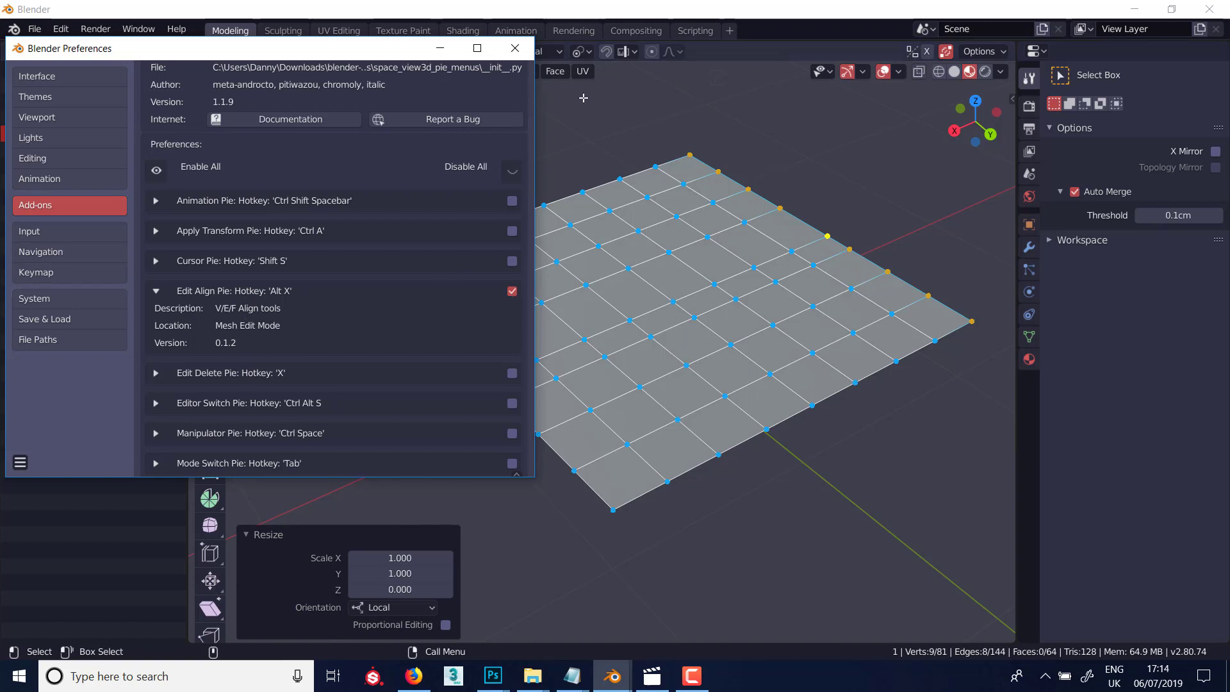
{"action": "left_click", "coordinate": [515, 48]}
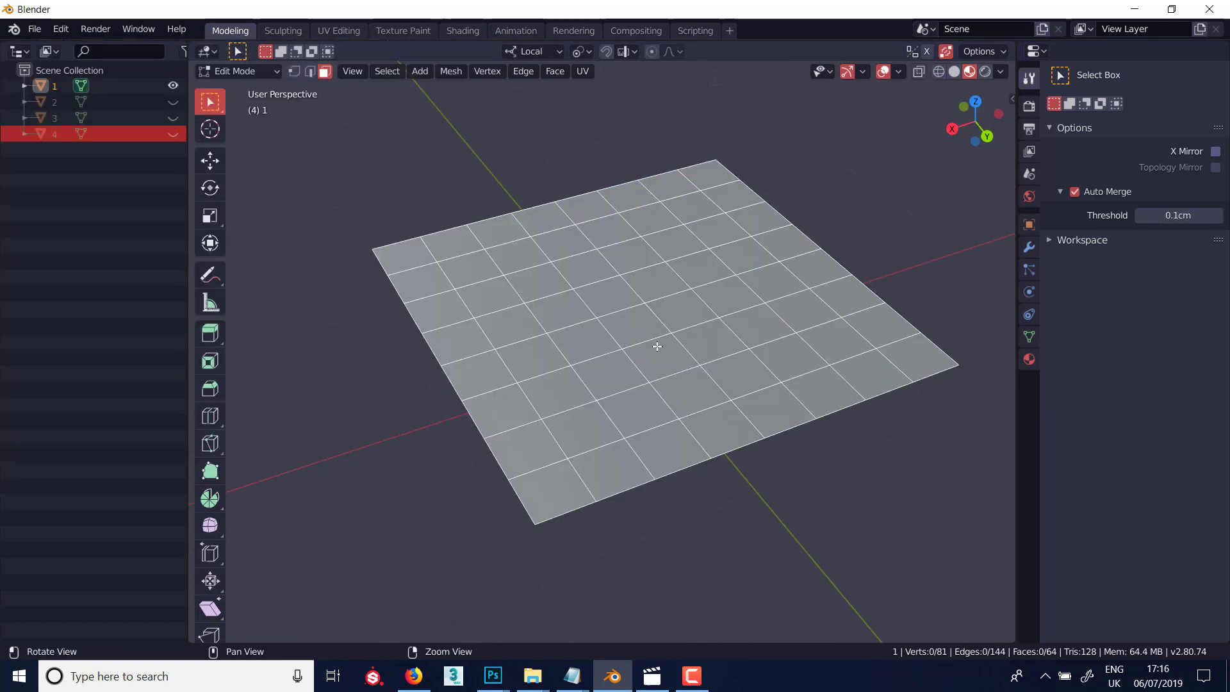
- Select a single interior face of the plane and flip its normal
{"action": "middle_click_drag", "start_coordinate": [658, 345], "coordinate": [663, 344]}
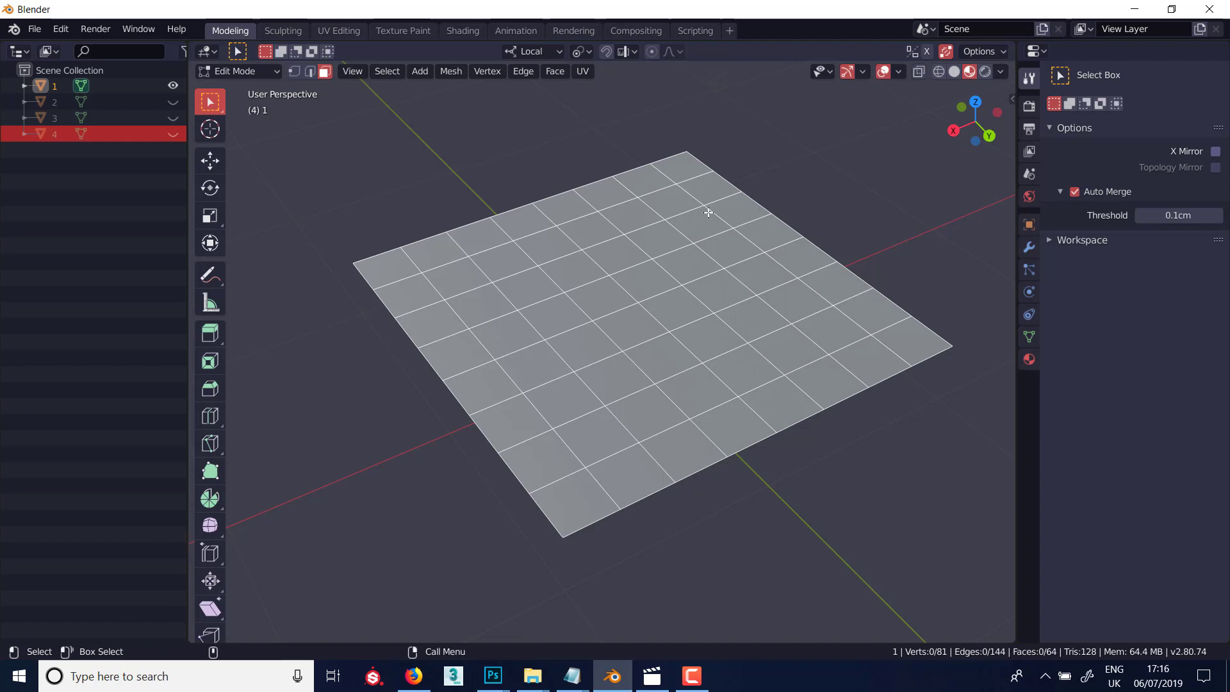
{"action": "left_click", "coordinate": [551, 317]}
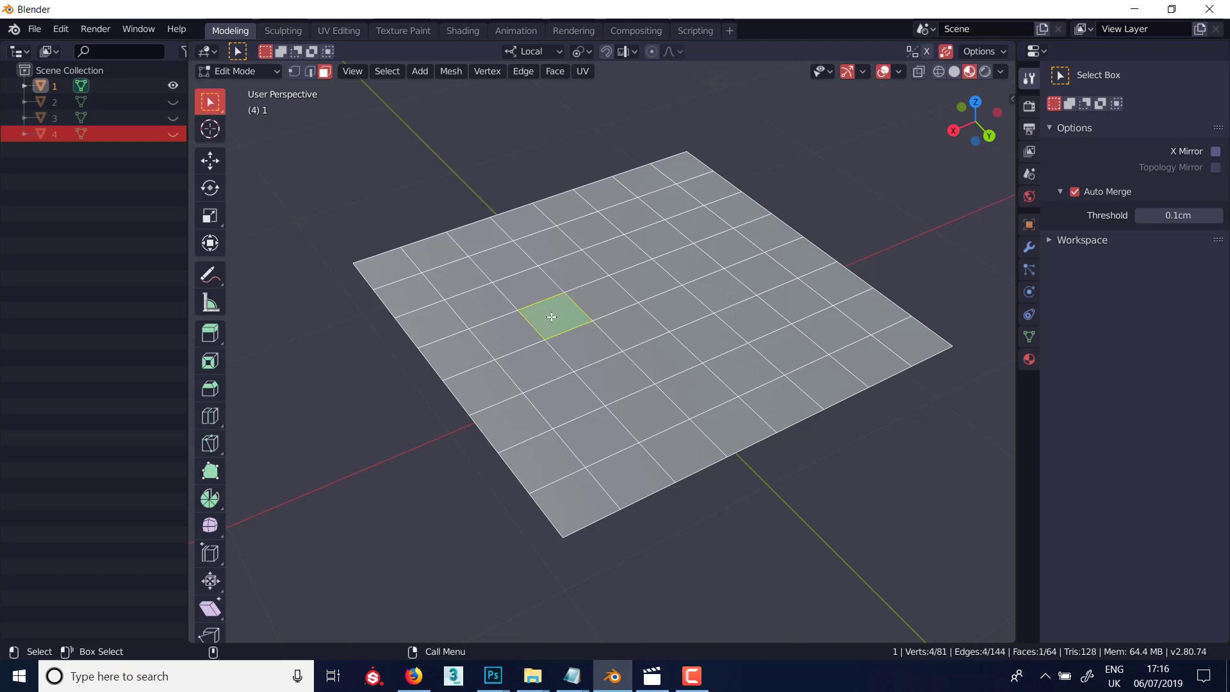
{"action": "left_click", "coordinate": [450, 72]}
{"action": "mouse_move", "coordinate": [534, 289]}
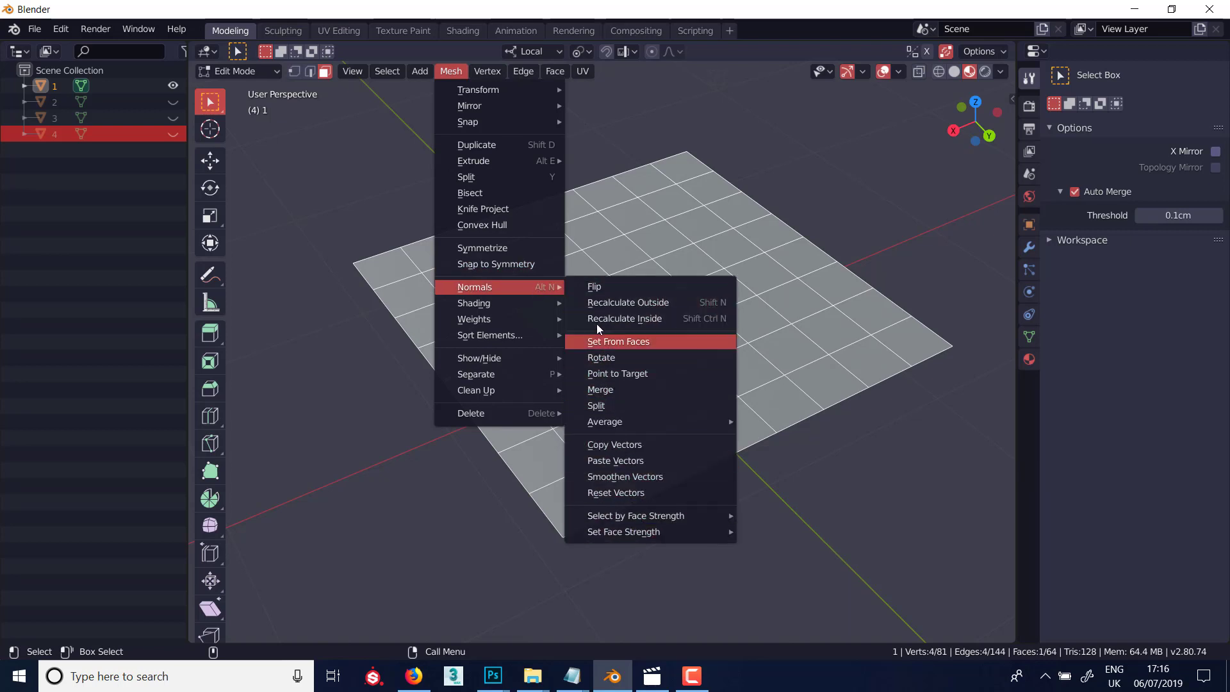
{"action": "left_click", "coordinate": [607, 283]}
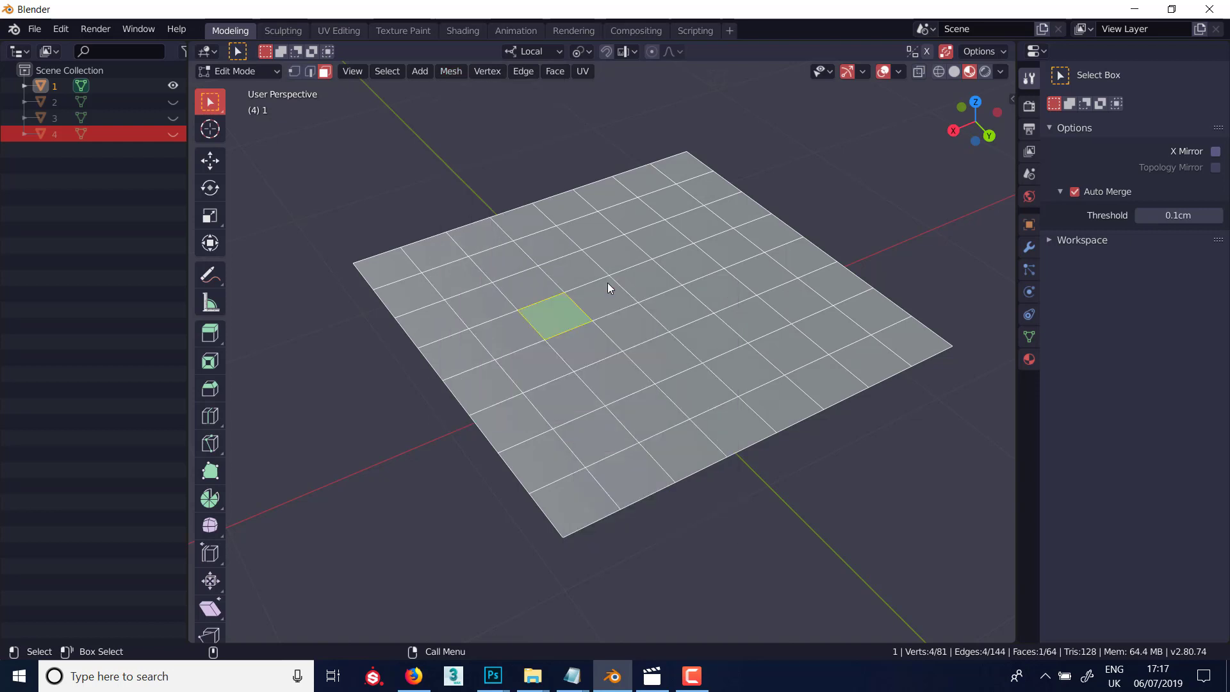
- Look through the viewport overlay and shading options, and set the viewport shading to Solid
{"action": "left_click", "coordinate": [900, 73]}
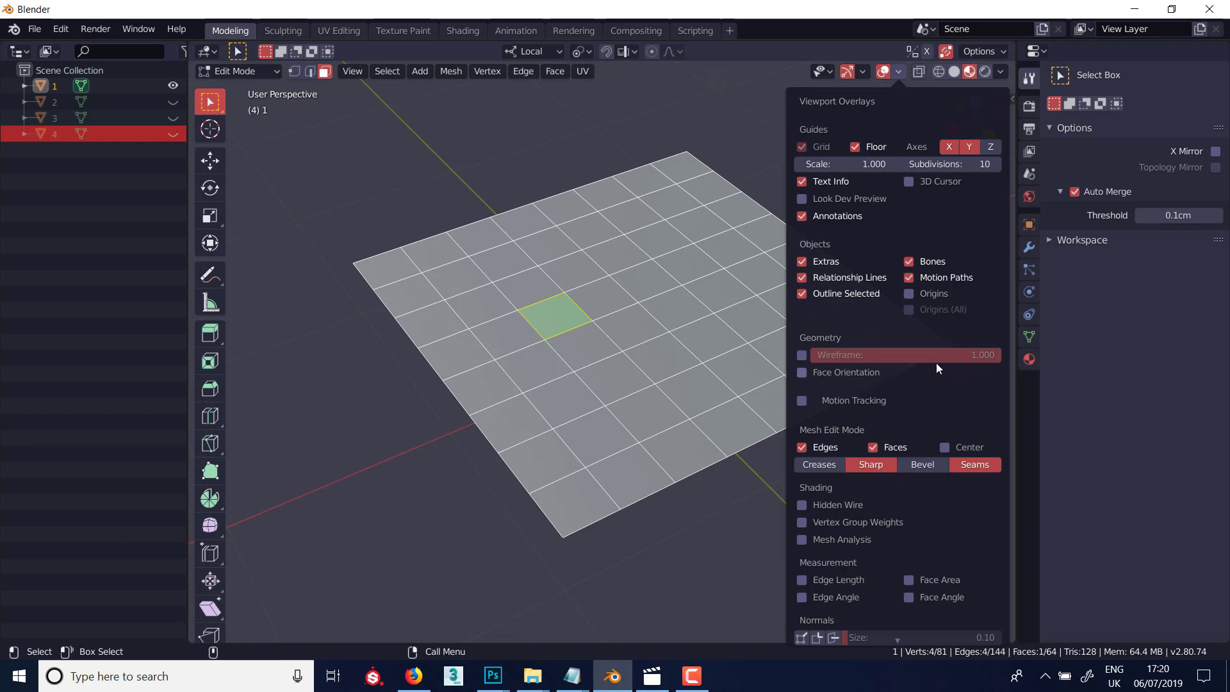
{"action": "left_click", "coordinate": [999, 72]}
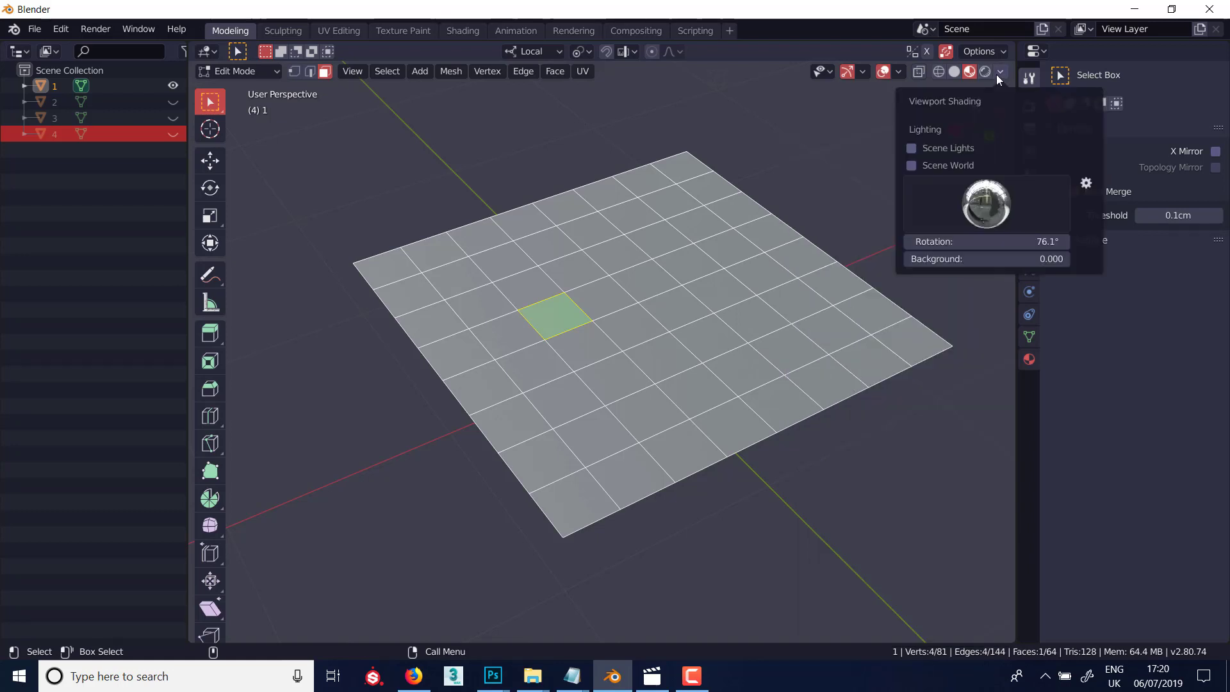
{"action": "left_click", "coordinate": [997, 72]}
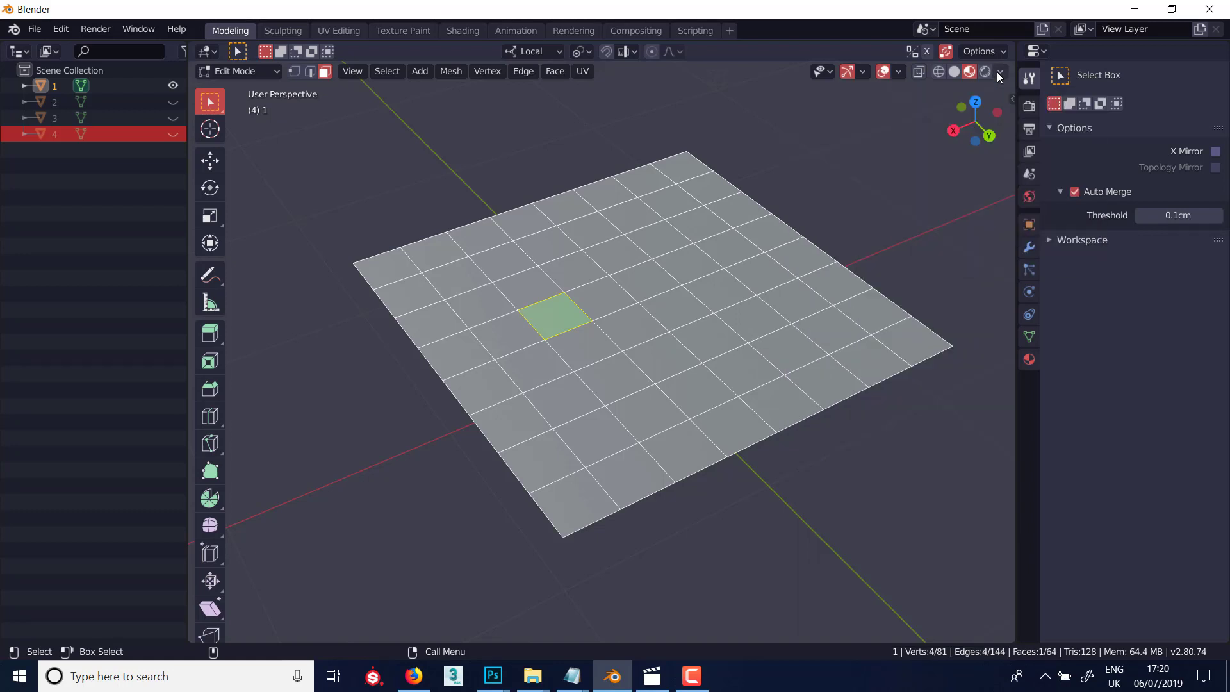
{"action": "left_click", "coordinate": [956, 72]}
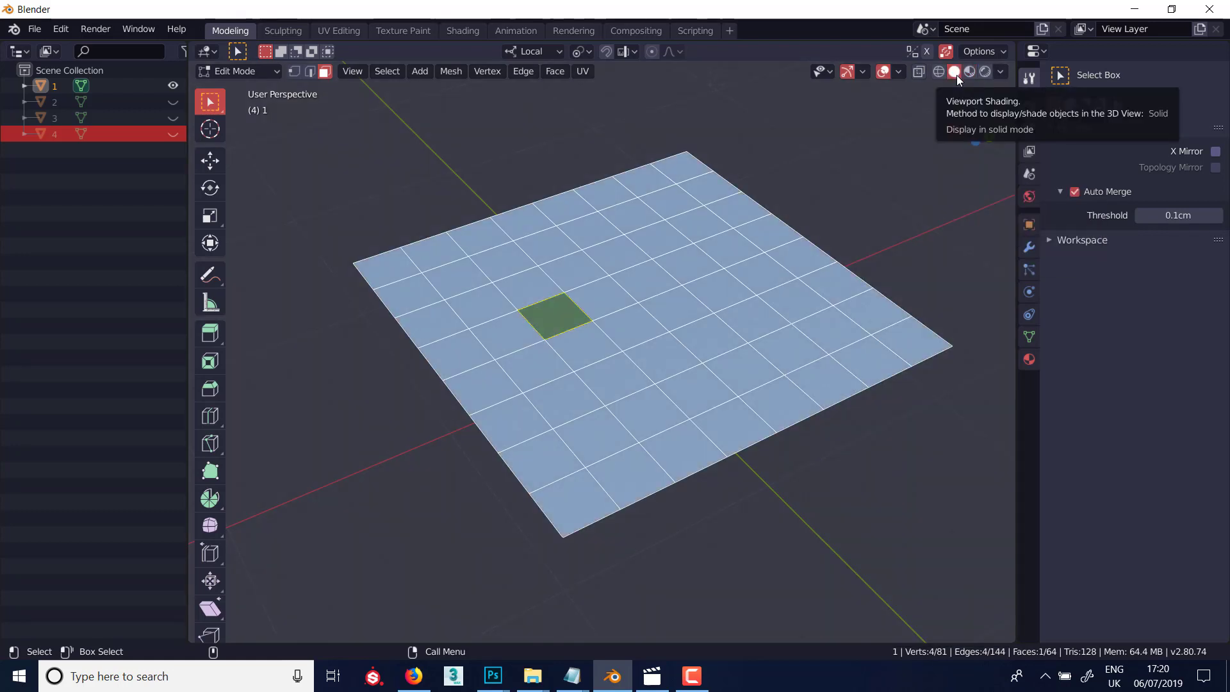
- Turn Backface Culling off and on again in the Solid shading options to compare the flipped face
{"action": "left_click", "coordinate": [897, 72]}
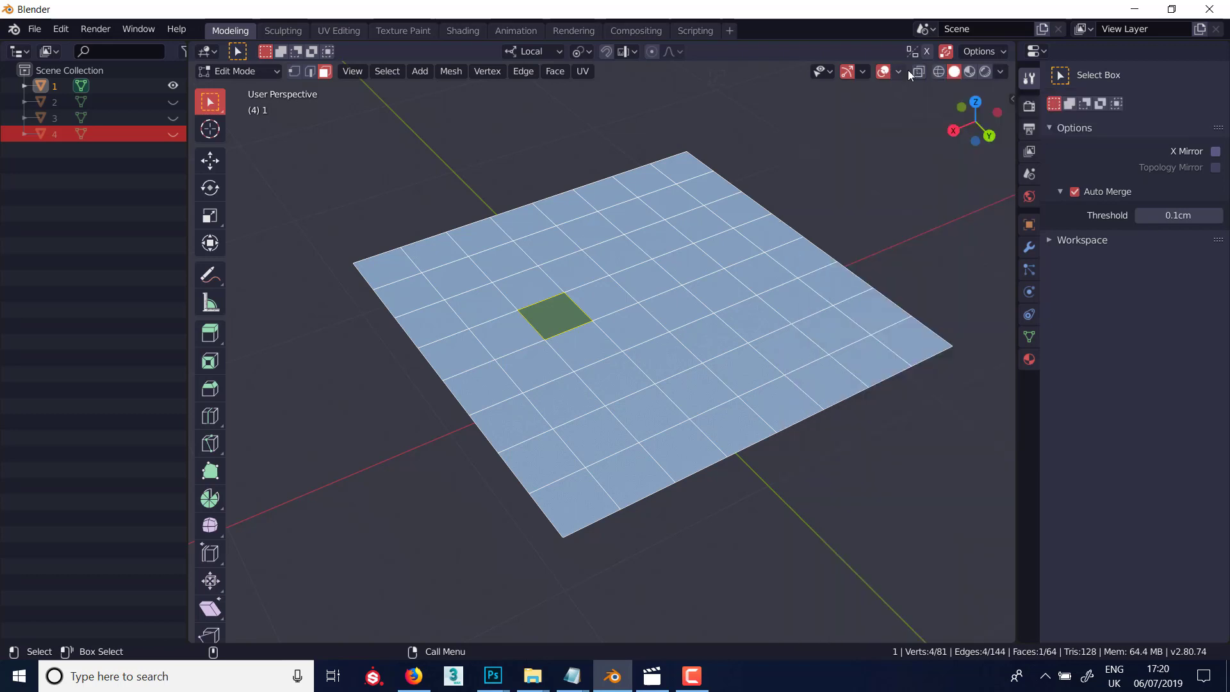
{"action": "left_click", "coordinate": [1000, 73]}
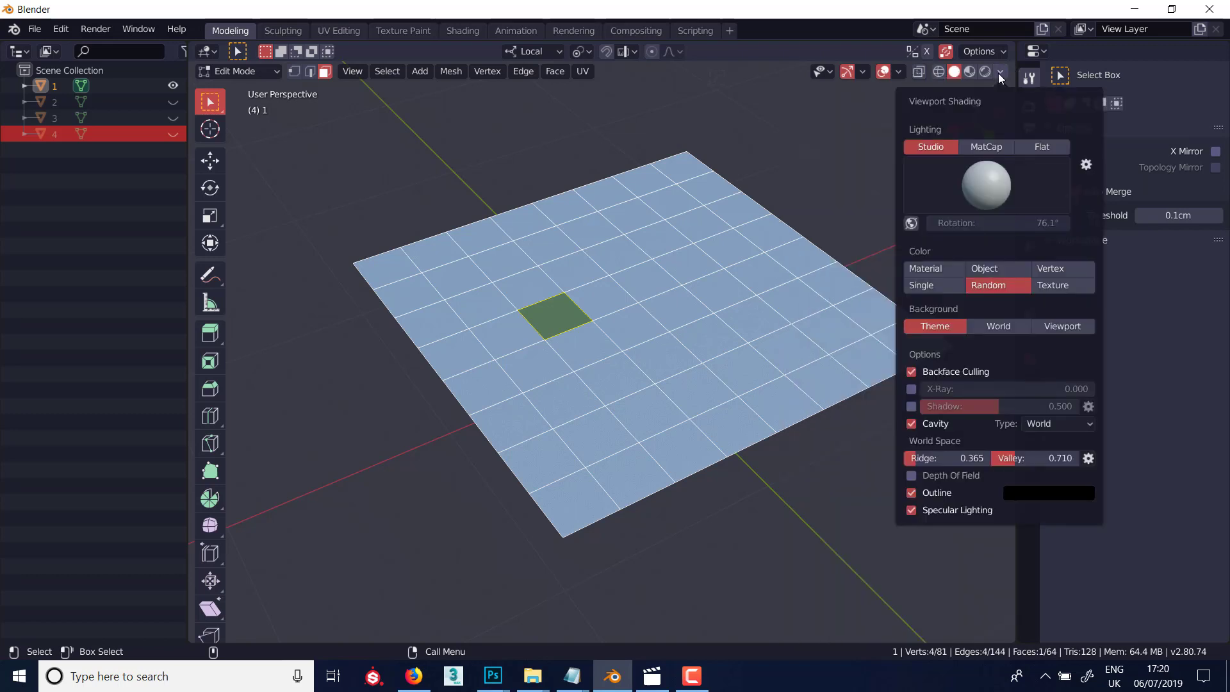
{"action": "left_click", "coordinate": [912, 373]}
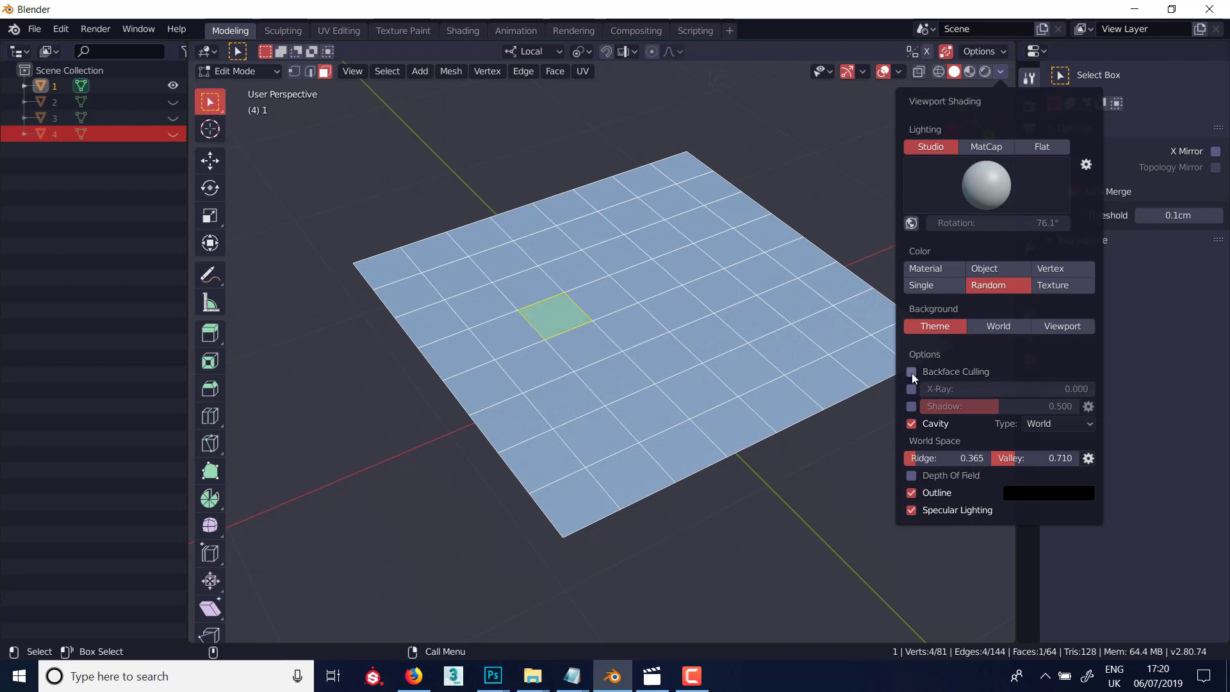
{"action": "left_click", "coordinate": [912, 373]}
{"action": "middle_click_drag", "start_coordinate": [580, 364], "coordinate": [577, 398]}
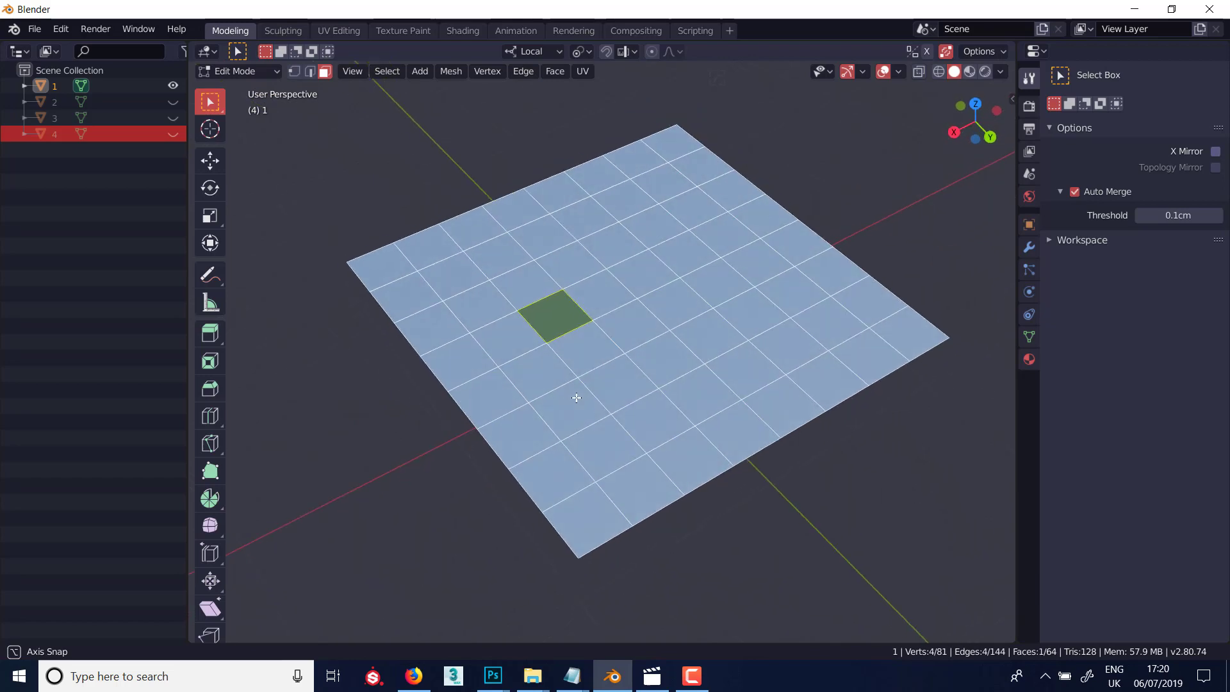
- Compare the flipped face in Look Dev shading, and return the viewport to Solid shading
{"action": "left_click", "coordinate": [970, 73]}
{"action": "mouse_move", "coordinate": [634, 340]}
{"action": "middle_mouse_down"}
{"action": "mouse_move", "coordinate": [604, 201]}
{"action": "mouse_move", "coordinate": [647, 206]}
{"action": "mouse_move", "coordinate": [617, 352]}
{"action": "mouse_move", "coordinate": [874, 141]}
{"action": "middle_mouse_up"}
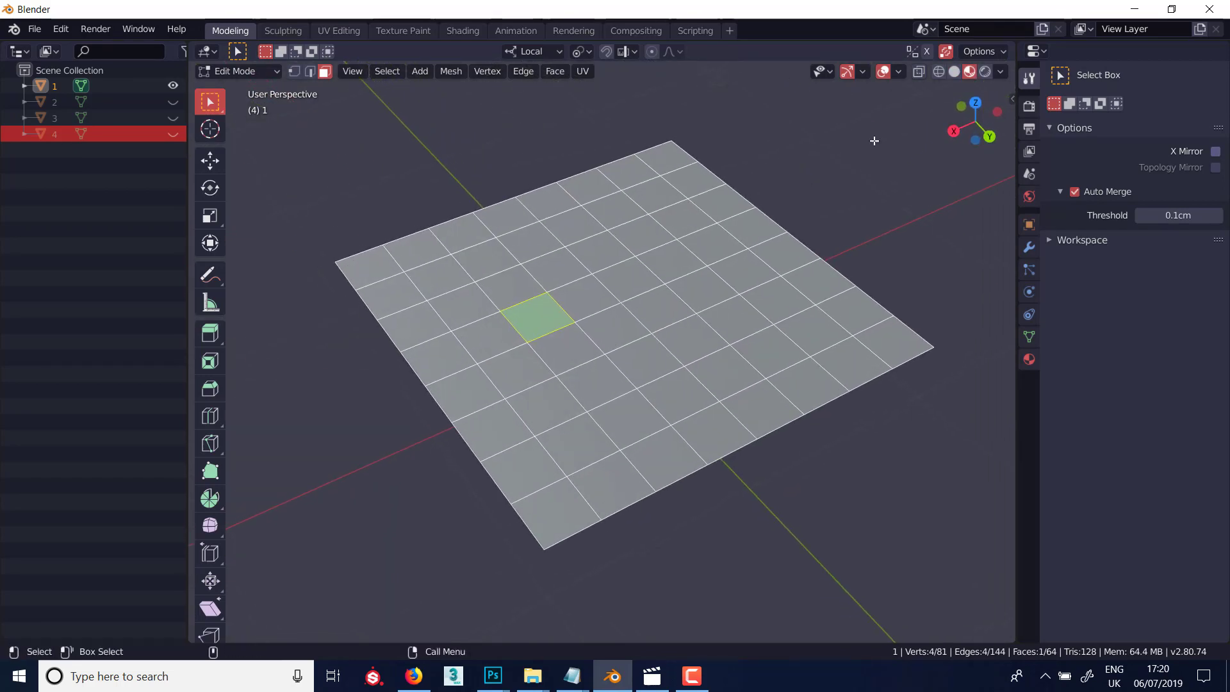
{"action": "left_click", "coordinate": [955, 72]}
{"action": "mouse_move", "coordinate": [585, 363]}
{"action": "middle_mouse_down"}
{"action": "mouse_move", "coordinate": [557, 271]}
{"action": "mouse_move", "coordinate": [571, 400]}
{"action": "middle_mouse_up"}
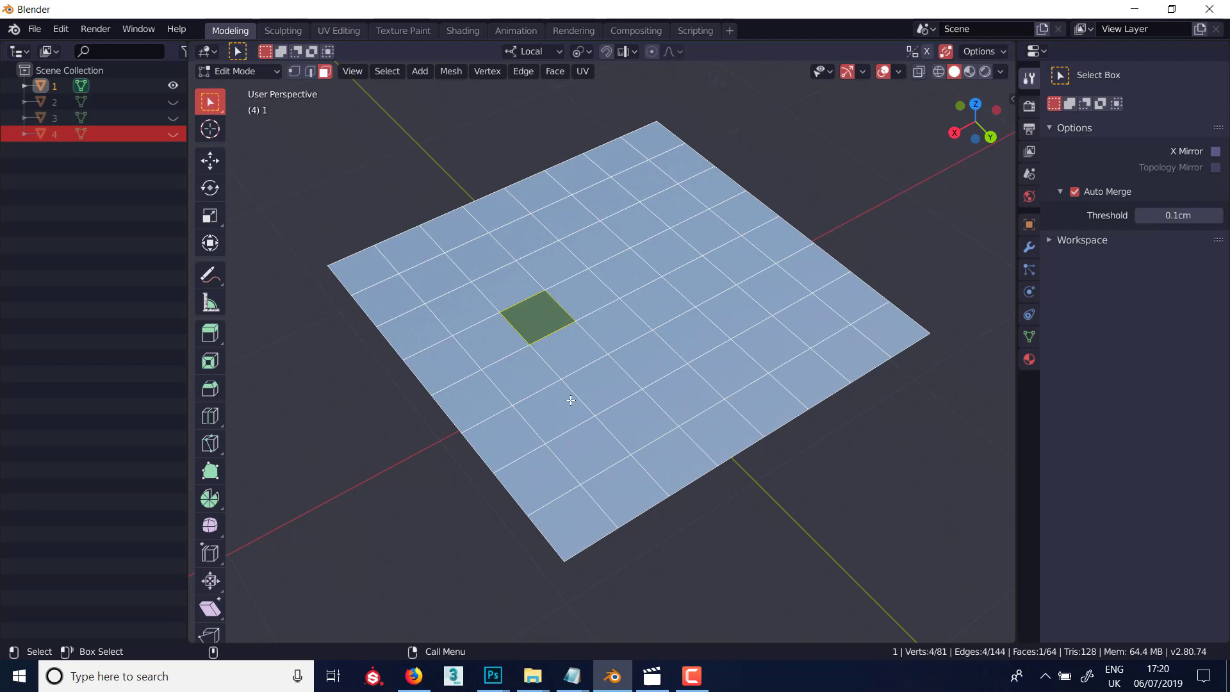
- Clear the selection to inspect the flipped face with Backface Culling on, and reselect that face
{"action": "key", "text": "h"}
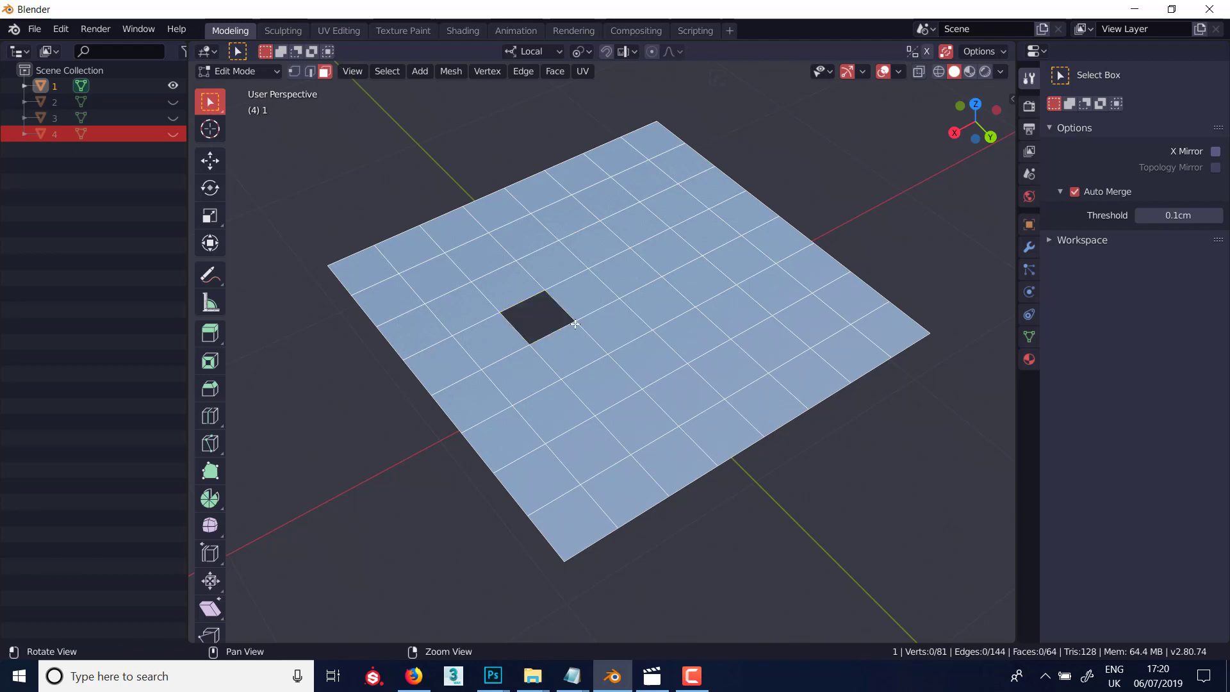
{"action": "left_click_drag", "start_coordinate": [596, 331], "coordinate": [565, 346], "text": "alt"}
{"action": "middle_click_drag", "start_coordinate": [565, 346], "coordinate": [542, 297]}
{"action": "left_click", "coordinate": [538, 324]}
- Flip the selected face's normal back to match the rest of the plane, and clear the selection
{"action": "middle_click_drag", "start_coordinate": [538, 214], "coordinate": [467, 78]}
{"action": "left_click", "coordinate": [454, 71]}
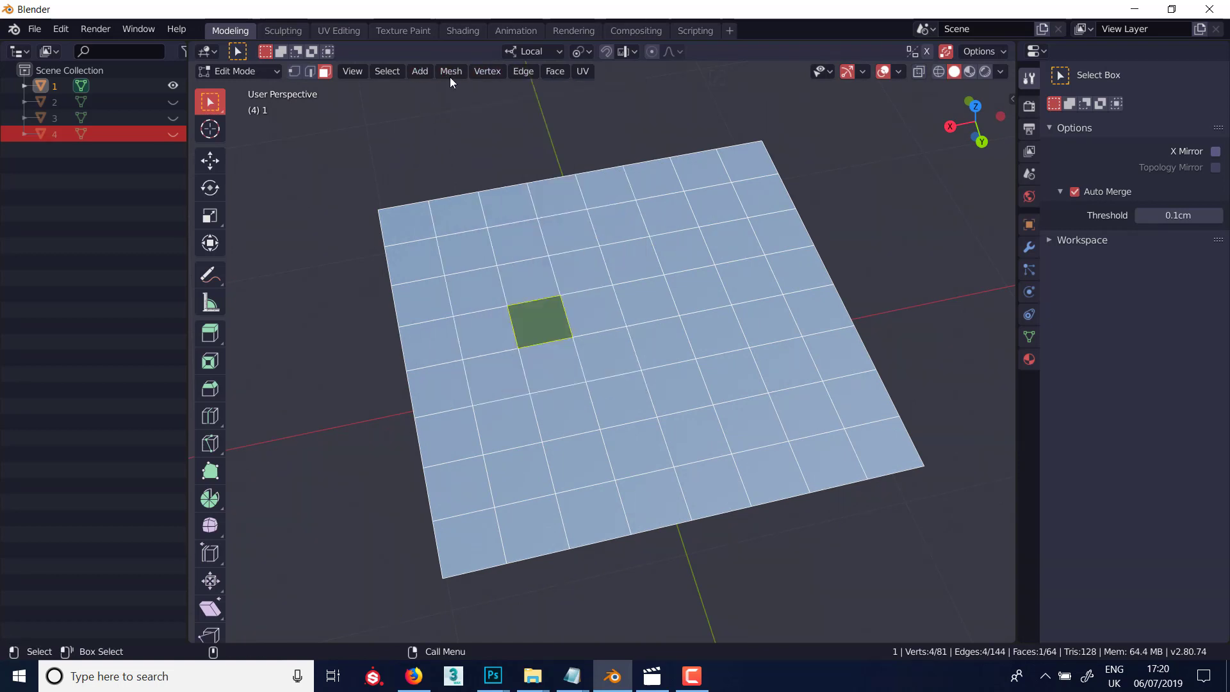
{"action": "left_click", "coordinate": [449, 73]}
{"action": "mouse_move", "coordinate": [529, 286]}
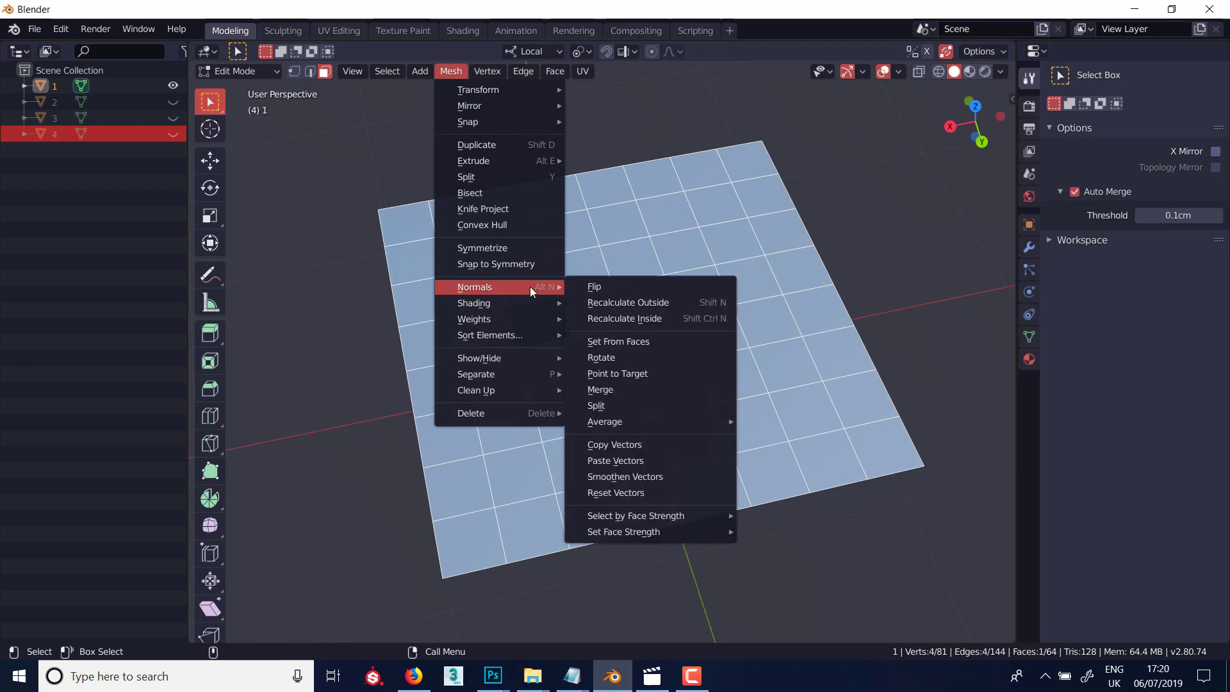
{"action": "left_click", "coordinate": [593, 287]}
{"action": "middle_click_drag", "start_coordinate": [626, 307], "coordinate": [440, 406]}
{"action": "left_click", "coordinate": [398, 417]}
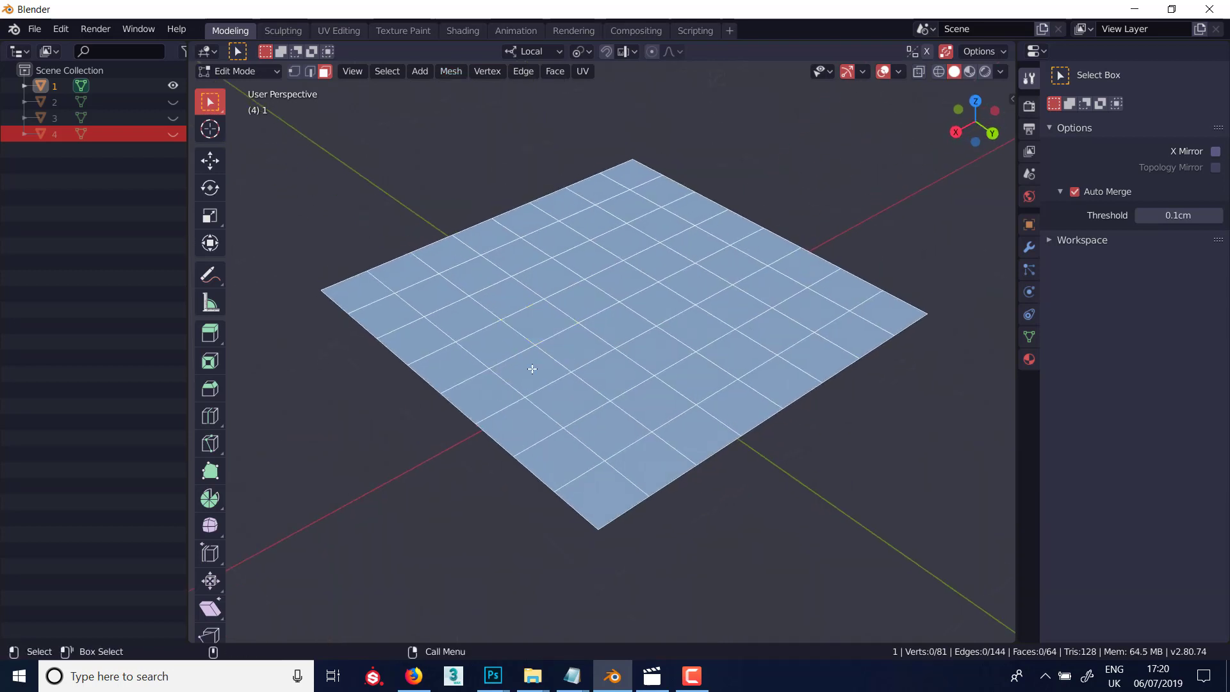
- Select five scattered interior faces of the plane and flip their normals
{"action": "middle_click_drag", "start_coordinate": [547, 363], "coordinate": [598, 352]}
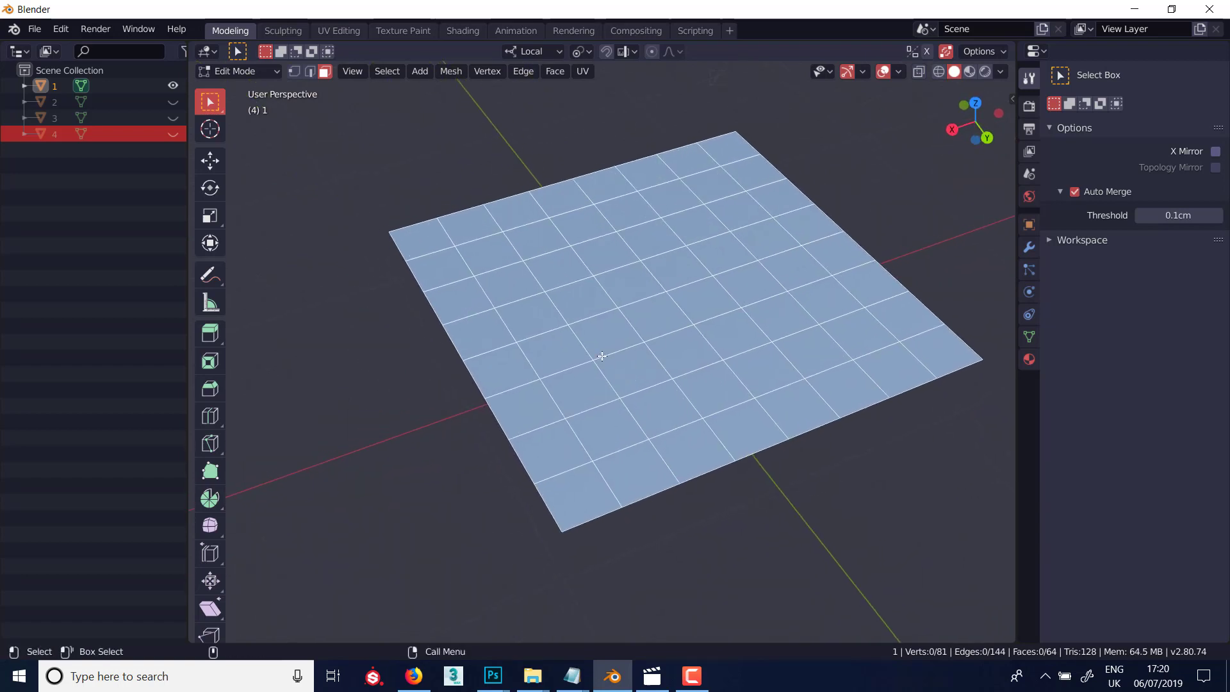
{"action": "left_click", "coordinate": [502, 248]}
{"action": "left_click", "coordinate": [687, 297], "text": "shift"}
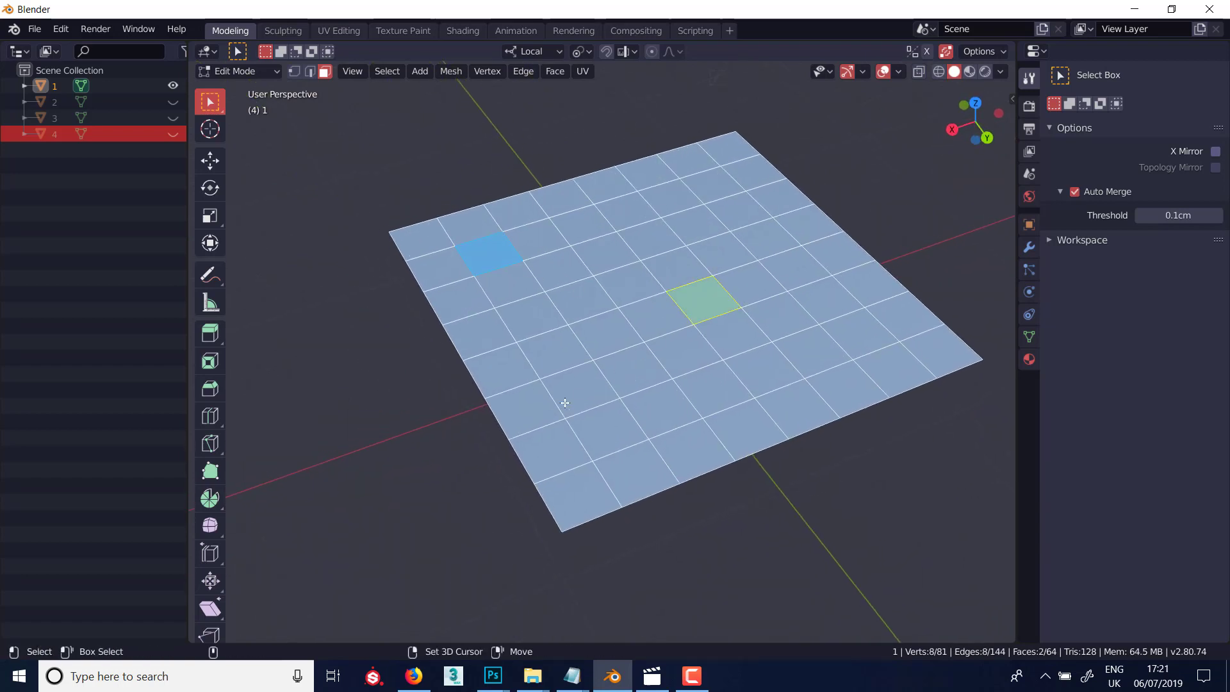
{"action": "left_click", "coordinate": [590, 381], "text": "shift"}
{"action": "left_click", "coordinate": [735, 380], "text": "shift"}
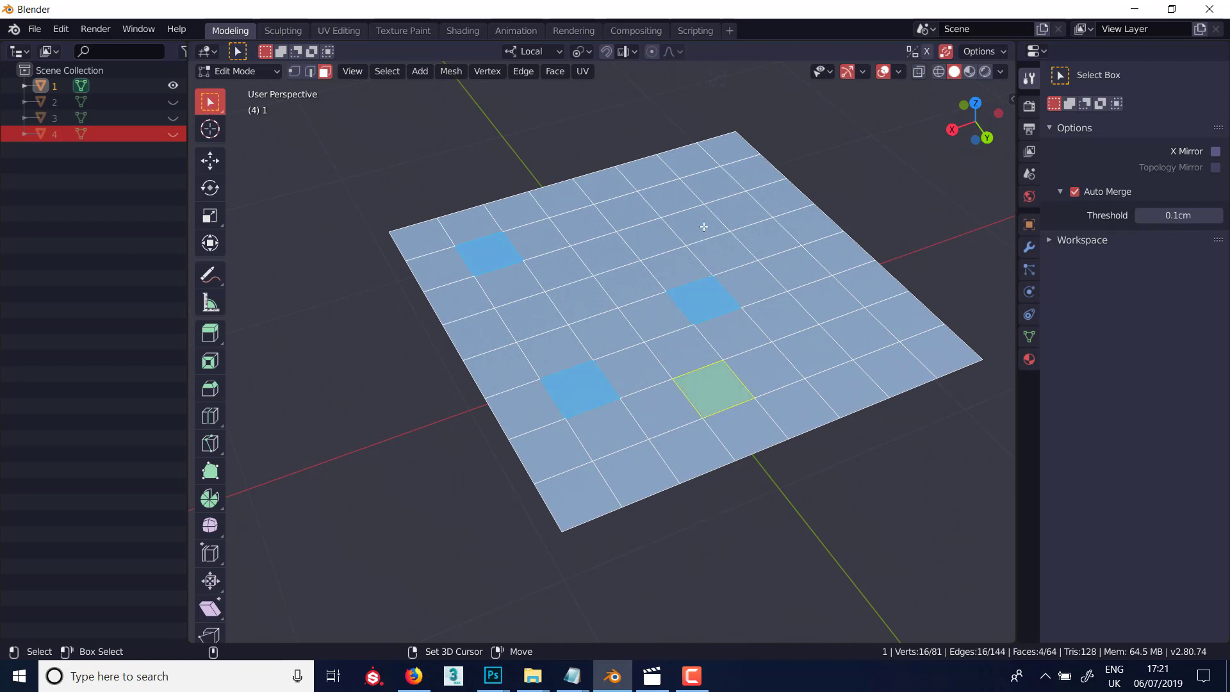
{"action": "left_click", "coordinate": [701, 226], "text": "shift"}
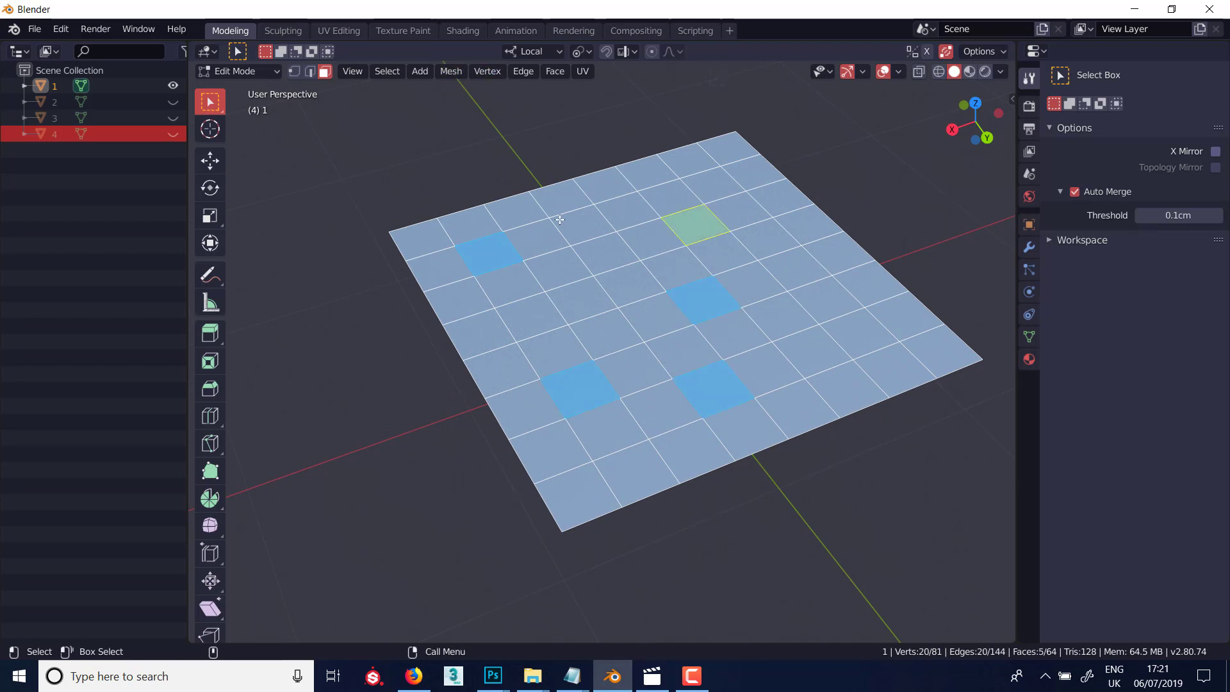
{"action": "key", "text": "shift+n"}
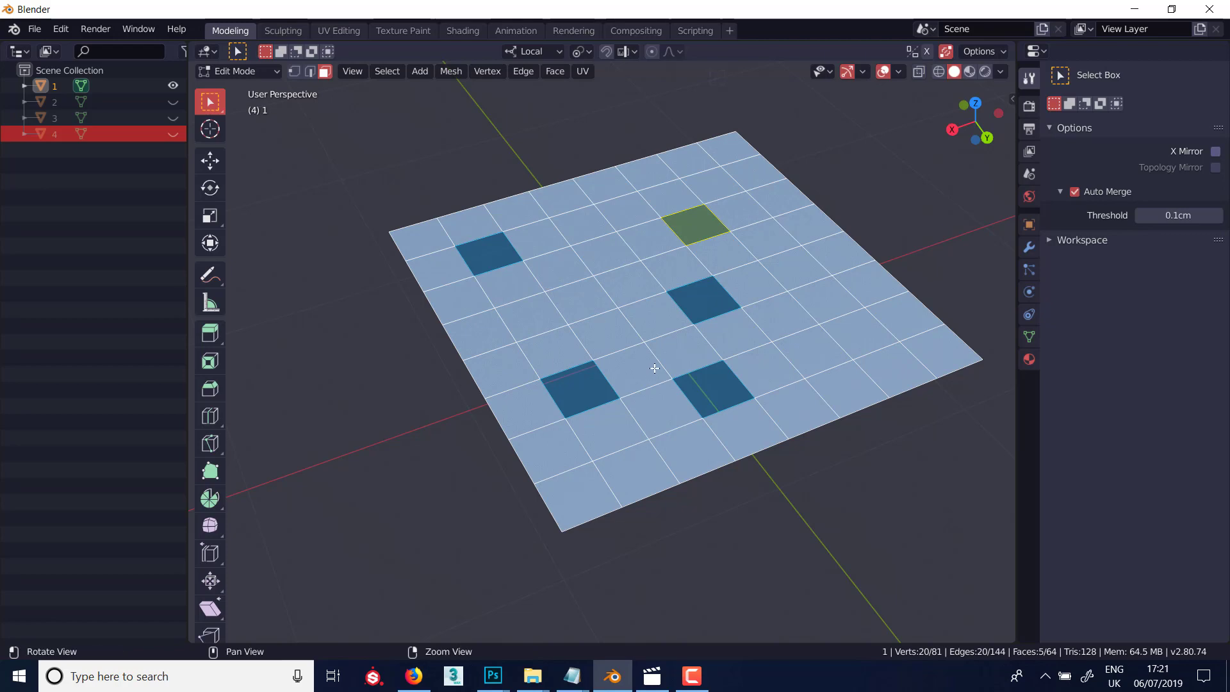
- Run MACHIN3 Clean Up on the plane with normals recalculation enabled, toggling Flip Normals on and back off
{"action": "middle_click_drag", "start_coordinate": [653, 365], "coordinate": [574, 293]}
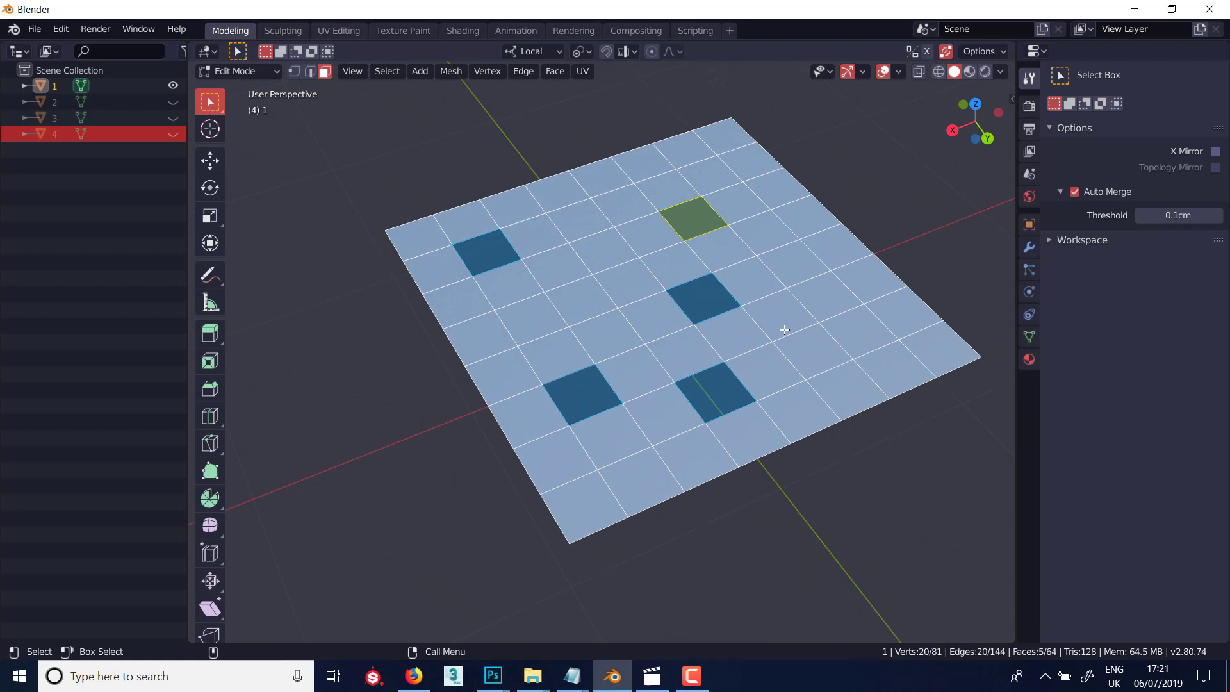
{"action": "key", "text": "3"}
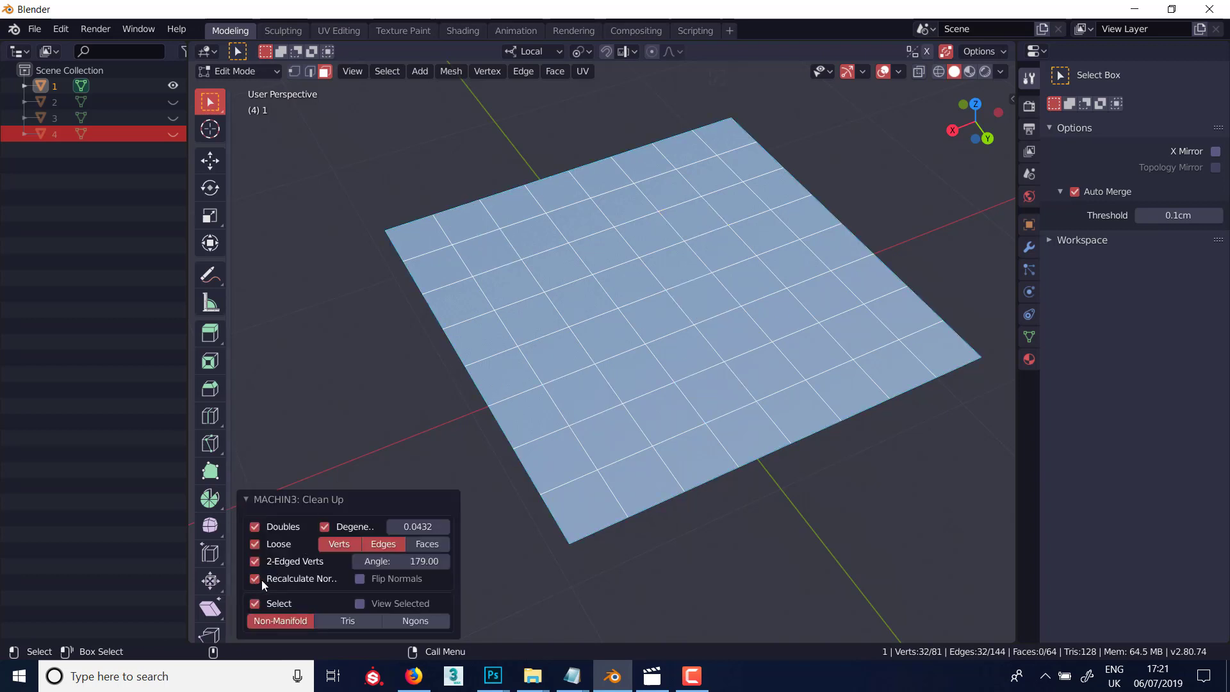
{"action": "left_click", "coordinate": [360, 578]}
{"action": "left_click", "coordinate": [360, 578]}
{"action": "middle_click_drag", "start_coordinate": [708, 342], "coordinate": [517, 306]}
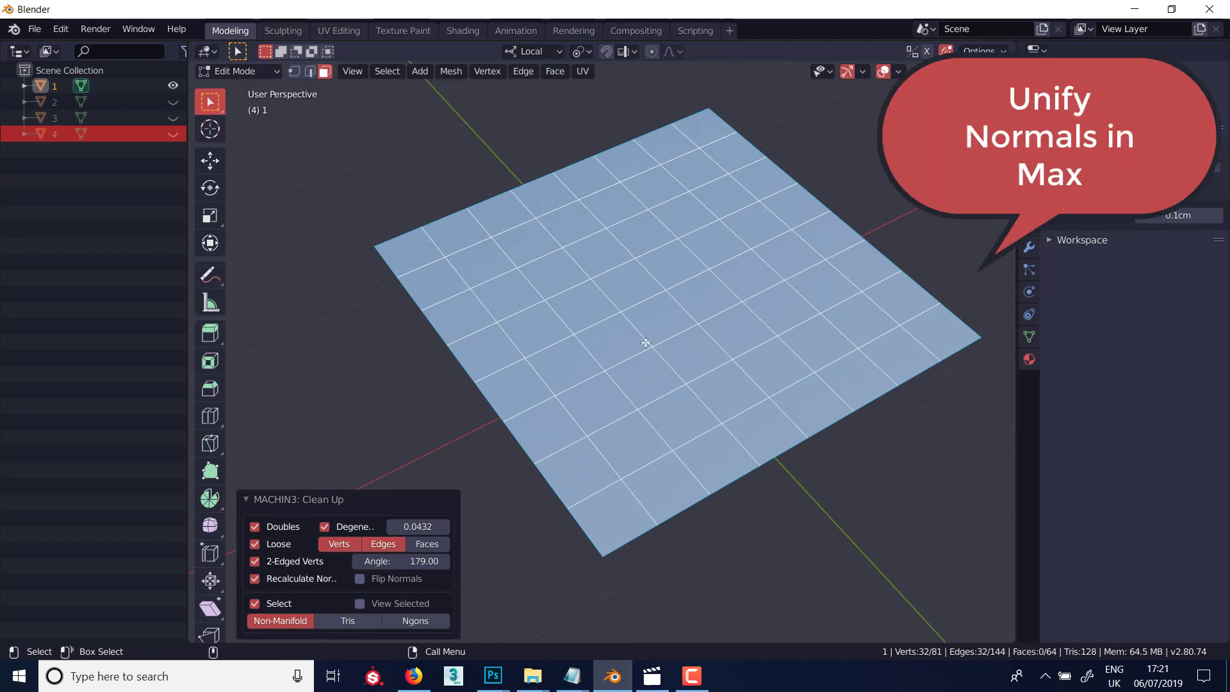
{"action": "middle_click_drag", "start_coordinate": [697, 340], "coordinate": [664, 342], "text": "shift"}
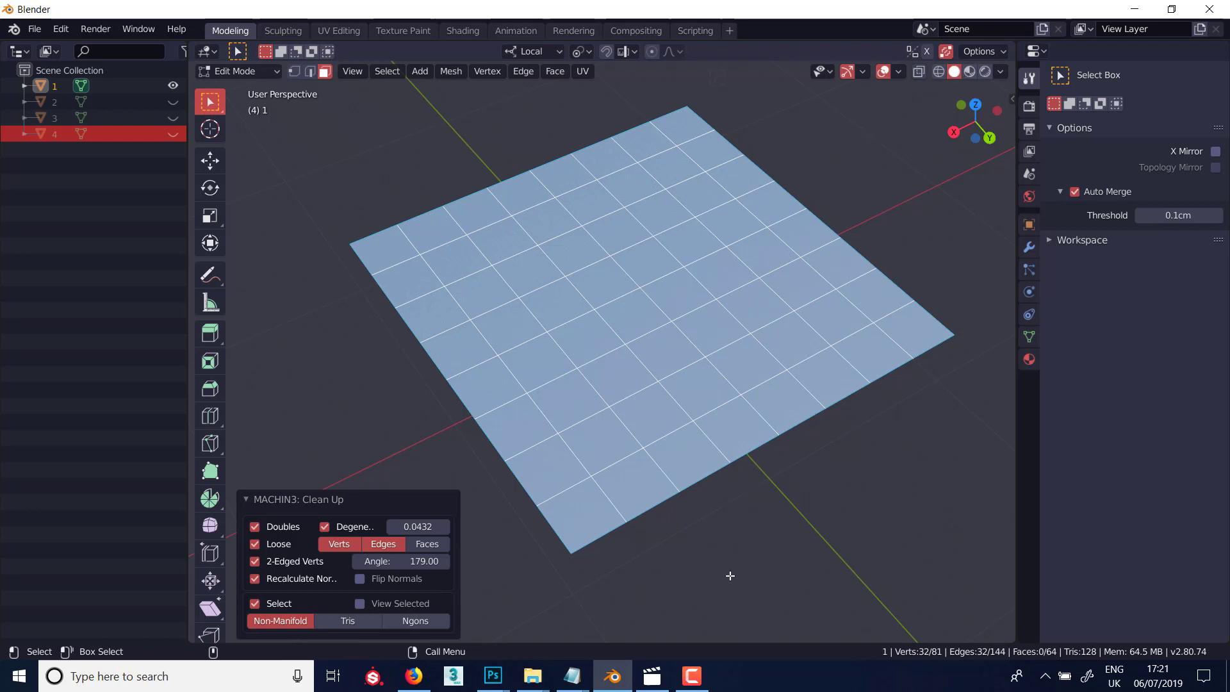
{"action": "left_click", "coordinate": [692, 675]}
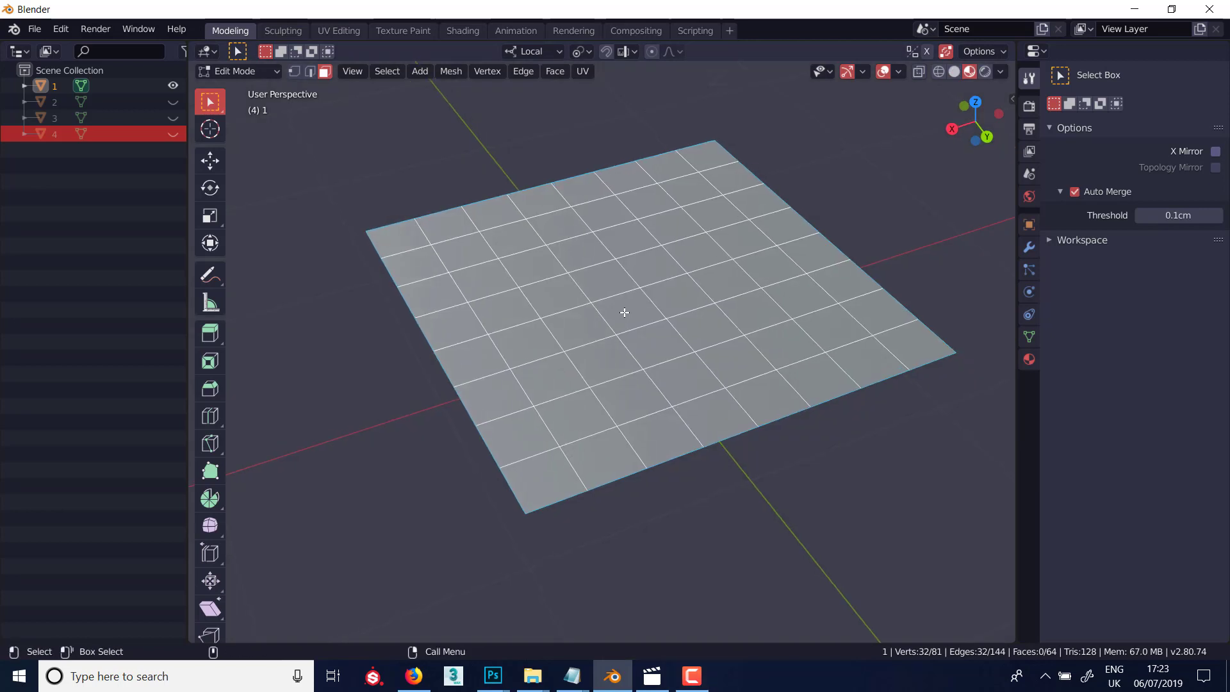
- Duplicate the whole plane in Object Mode and move the copy -366 cm along its local X axis
{"action": "scroll", "coordinate": [621, 300], "scroll_direction": "down", "scroll_amount": 4}
{"action": "middle_click_drag", "start_coordinate": [620, 299], "coordinate": [465, 402], "text": "shift"}
{"action": "key", "text": "shift+d"}
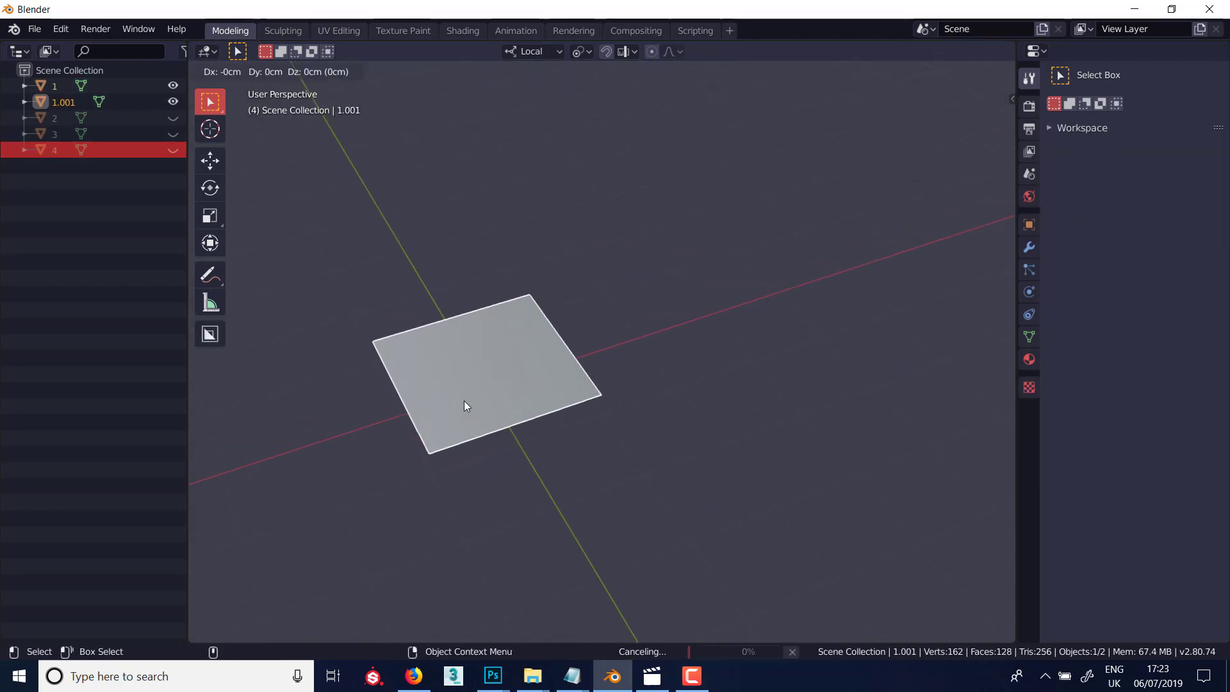
{"action": "key", "text": "x"}
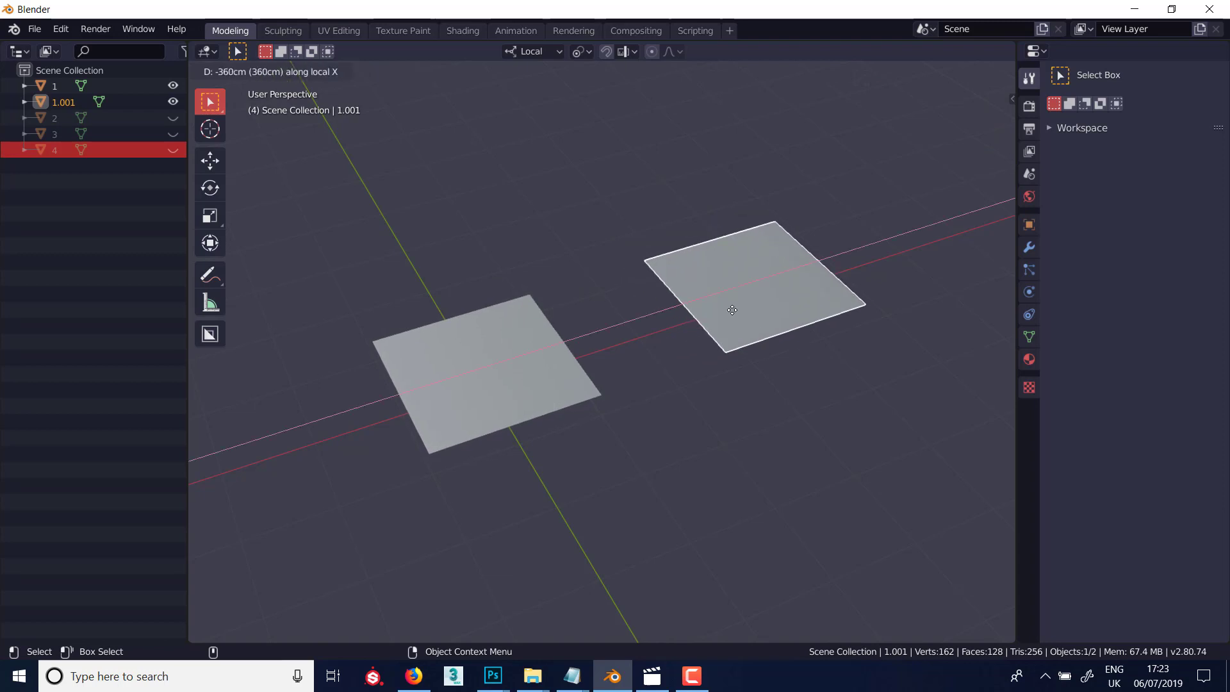
{"action": "left_click", "coordinate": [735, 309]}
{"action": "middle_click_drag", "start_coordinate": [666, 452], "coordinate": [666, 437]}
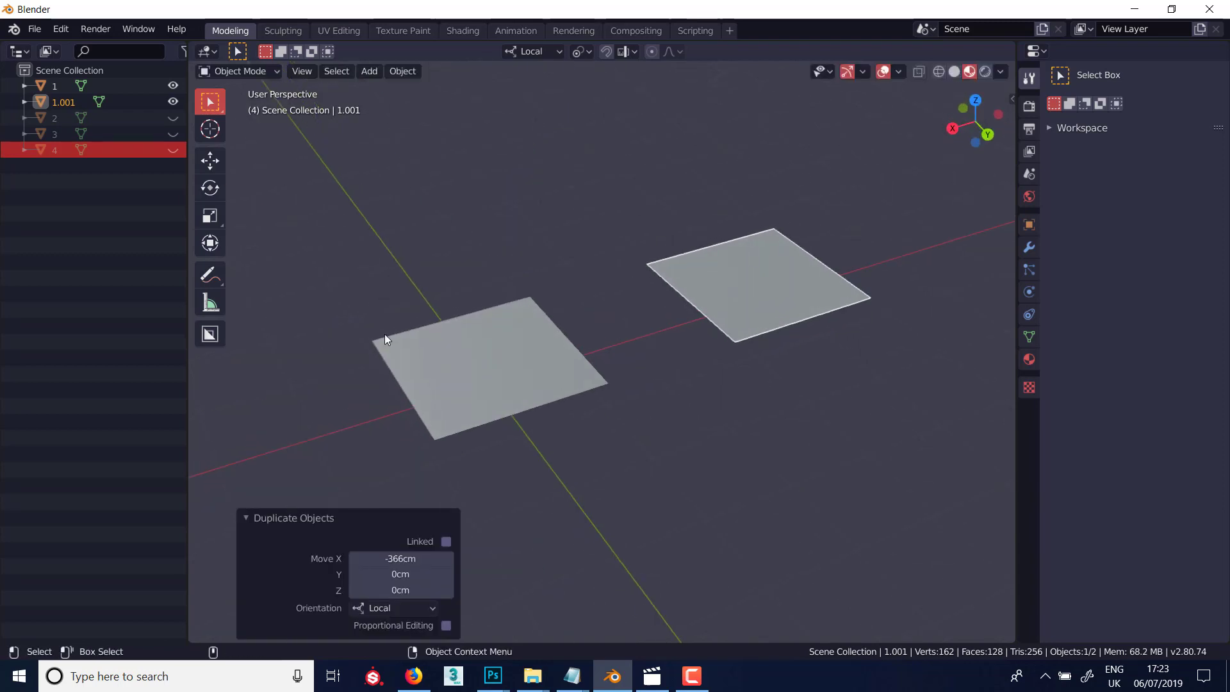
- Select the original plane, isolate it in local view and return to the full scene, repeating the isolation once more
{"action": "left_click_drag", "start_coordinate": [357, 302], "coordinate": [557, 460]}
{"action": "key", "text": "KP_Divide"}
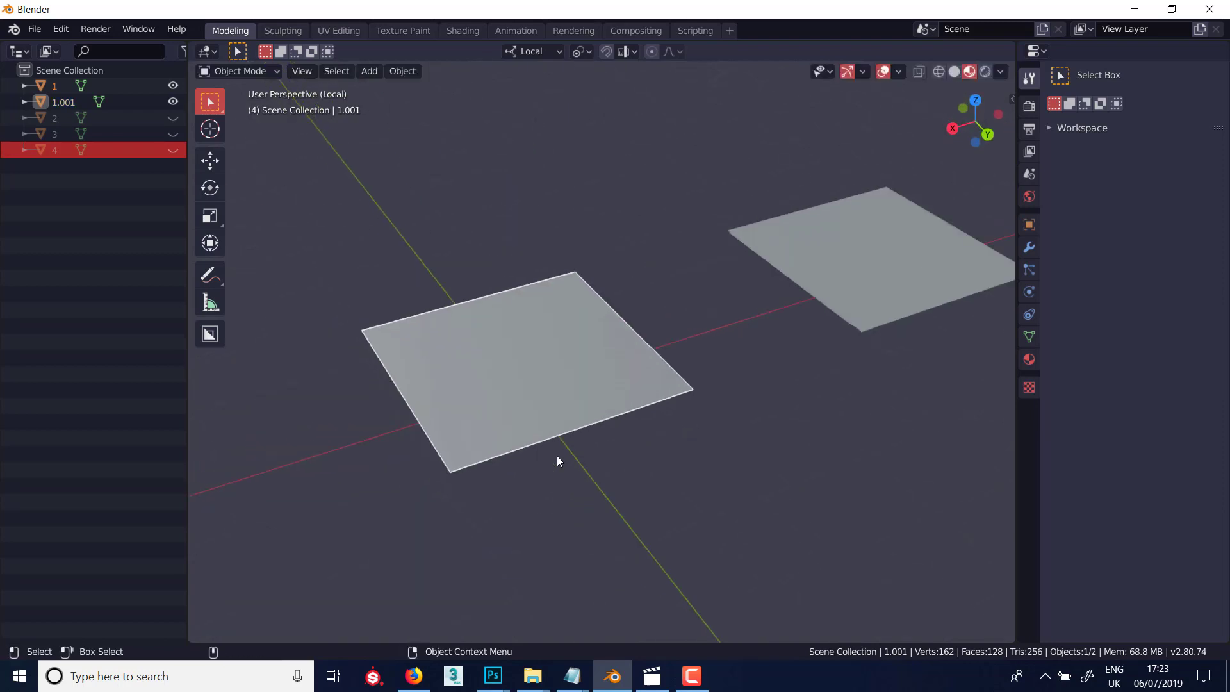
{"action": "middle_click_drag", "start_coordinate": [560, 449], "coordinate": [579, 386]}
{"action": "scroll", "coordinate": [578, 385], "scroll_direction": "down", "scroll_amount": 5}
{"action": "scroll", "coordinate": [578, 386], "scroll_direction": "up", "scroll_amount": 4}
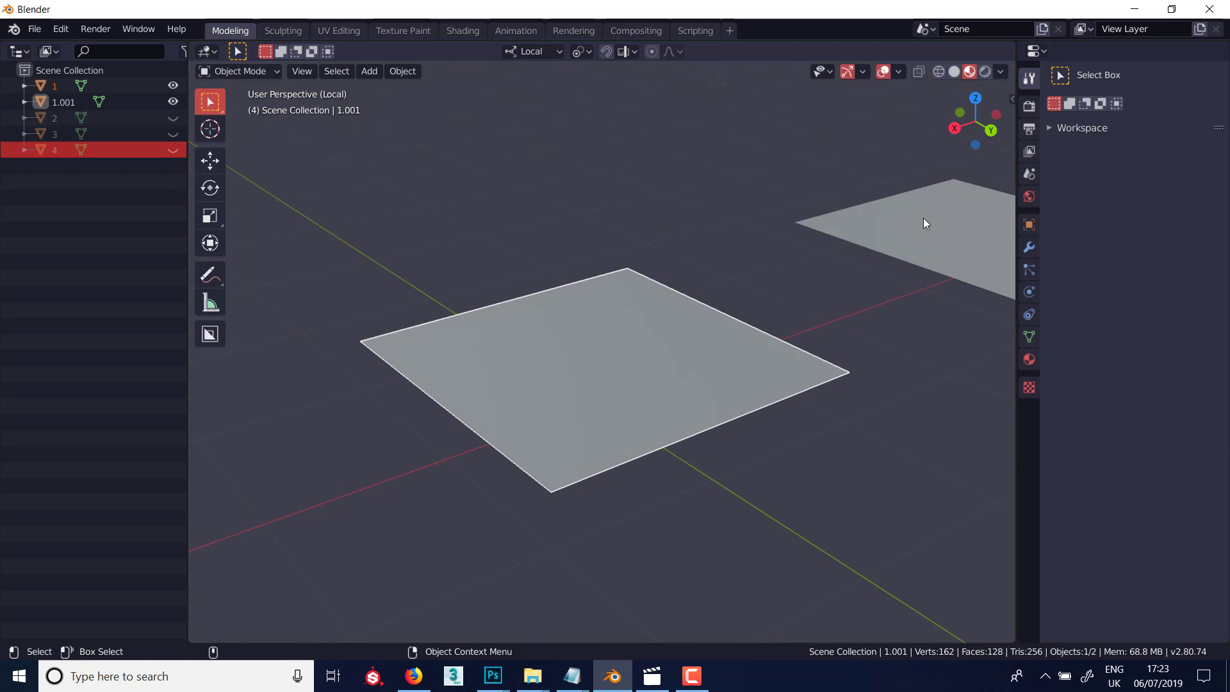
{"action": "key", "text": "KP_Divide"}
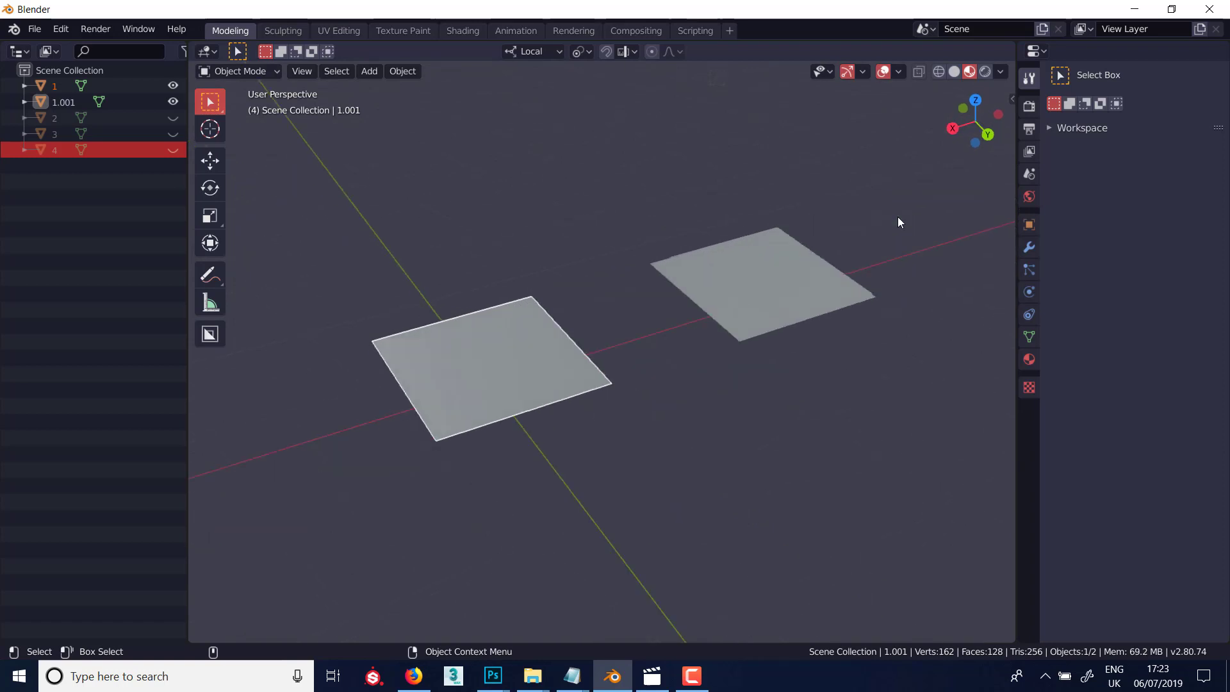
{"action": "key", "text": "KP_Divide"}
{"action": "middle_click_drag", "start_coordinate": [602, 323], "coordinate": [633, 370]}
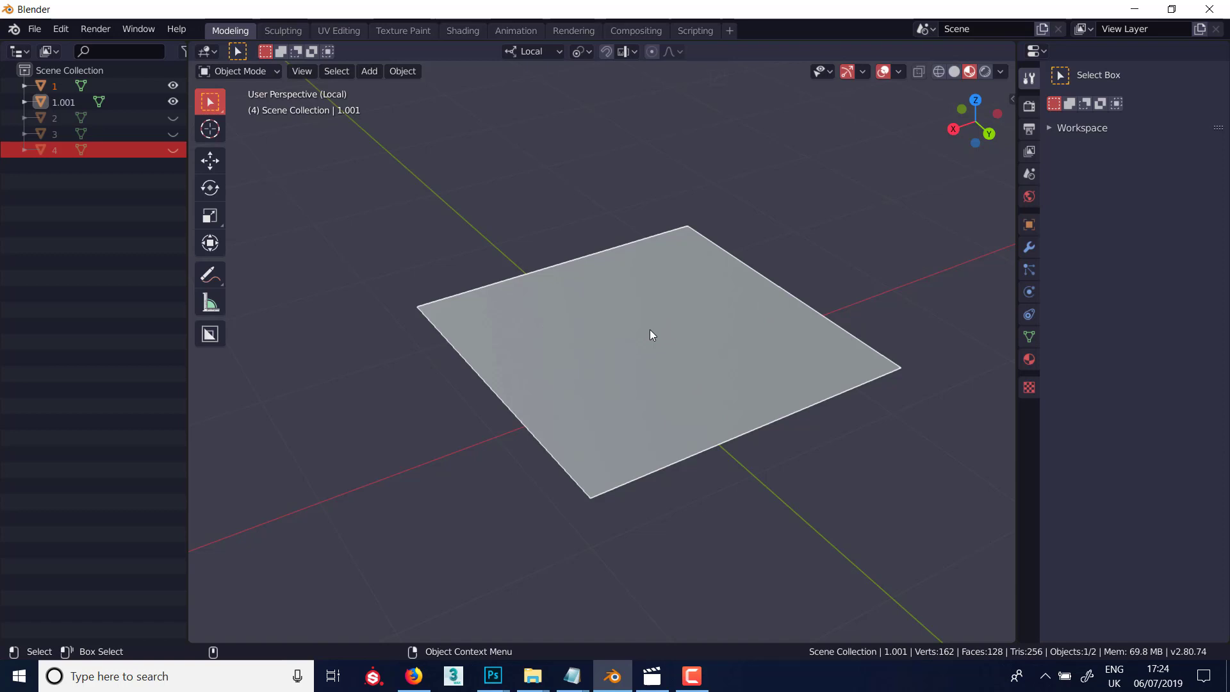
{"action": "key", "text": "KP_Divide"}
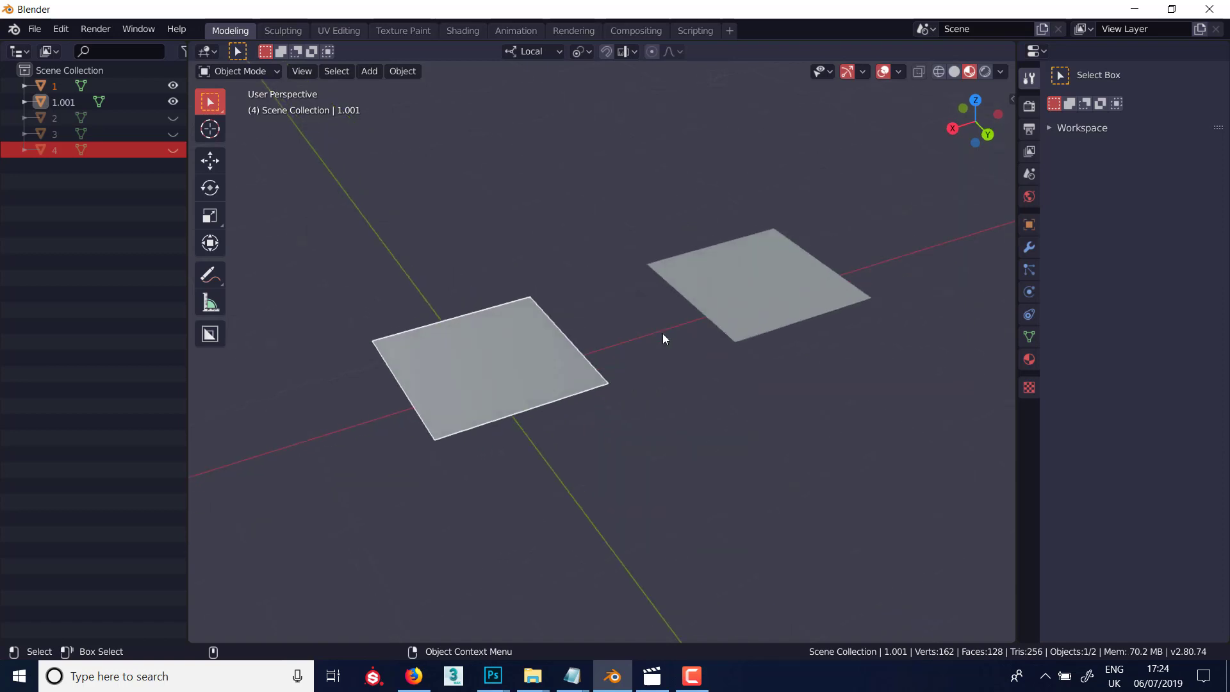
- Duplicate the copied plane and place the new copy at an offset of -60 cm X, 149 cm Y and -146 cm Z
{"action": "left_click", "coordinate": [754, 290]}
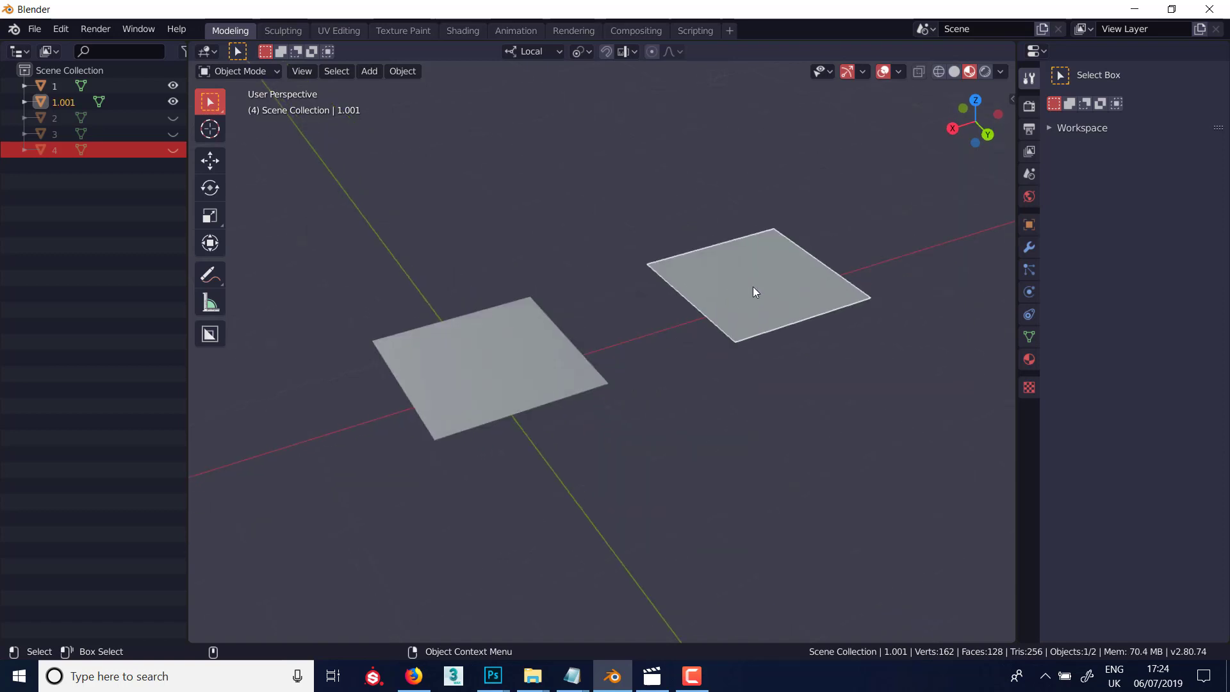
{"action": "key", "text": "shift+d"}
{"action": "left_click", "coordinate": [847, 429]}
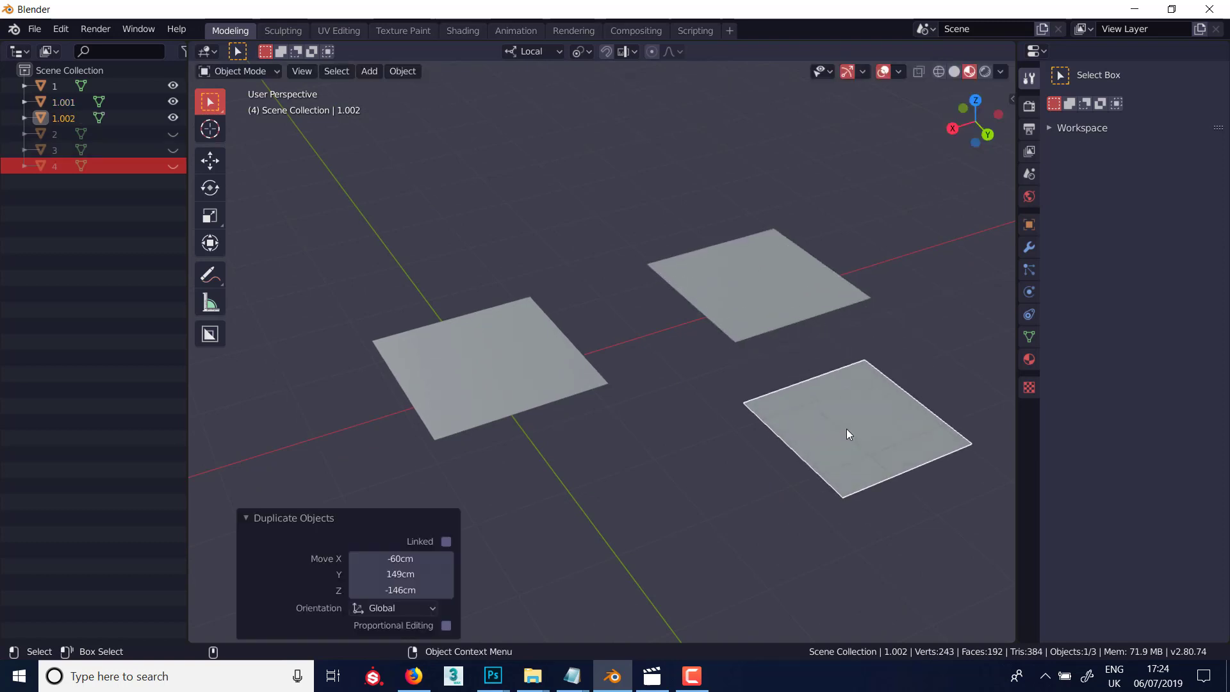
- Select the first plane copy and toggle its local view isolation on and off twice
{"action": "left_click_drag", "start_coordinate": [626, 200], "coordinate": [745, 275]}
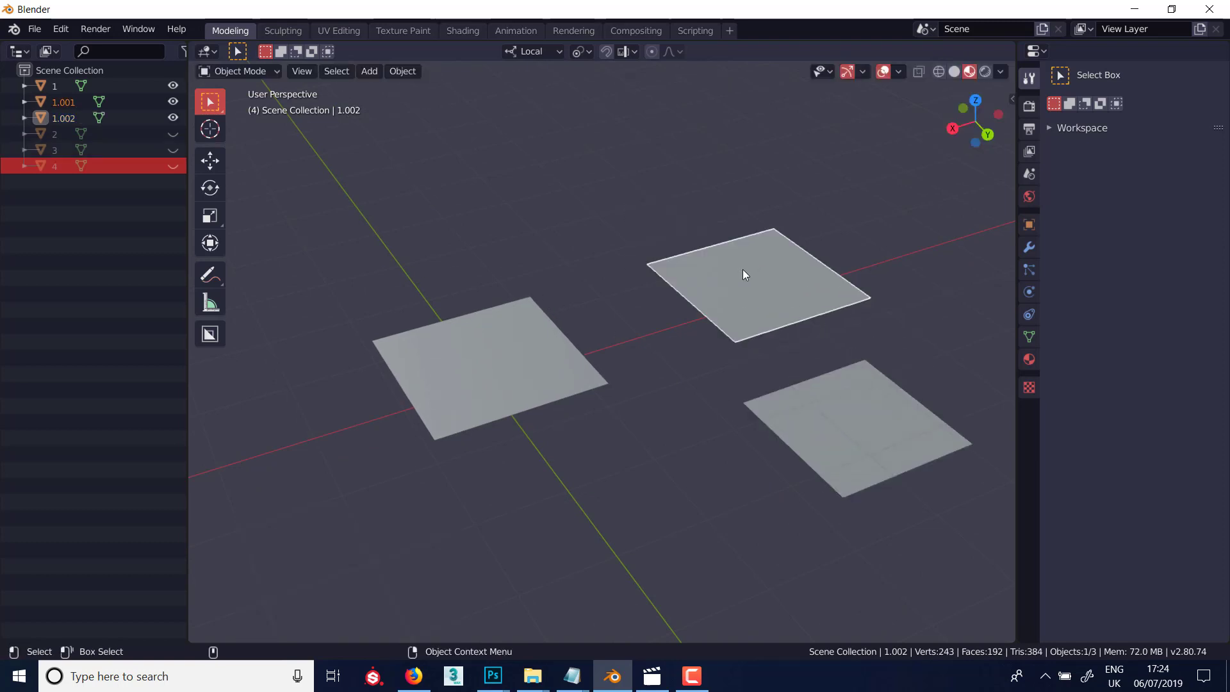
{"action": "key", "text": "KP_Divide"}
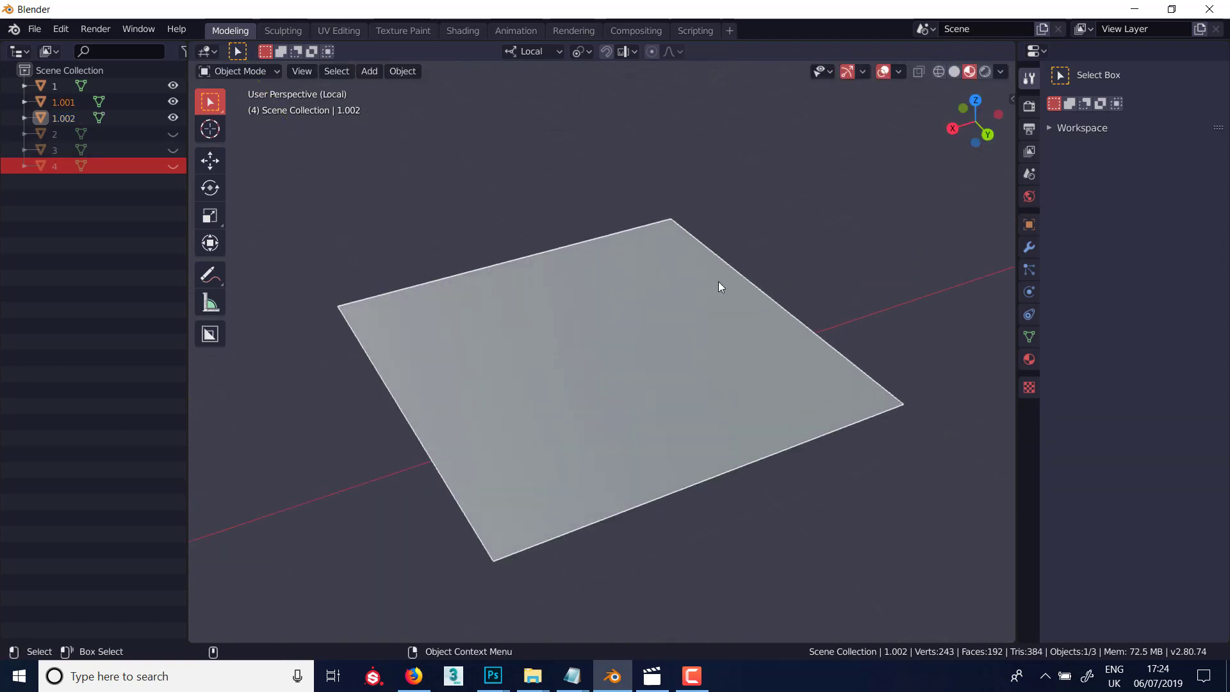
{"action": "key", "text": "KP_Divide"}
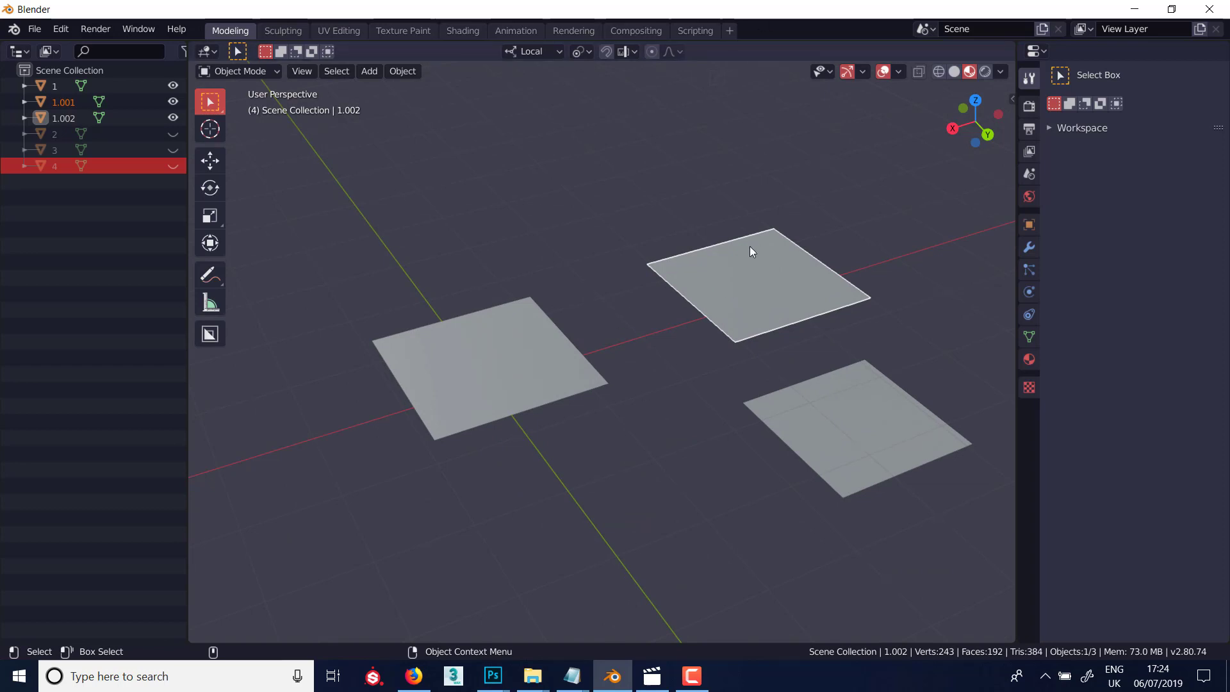
{"action": "key", "text": "KP_Divide"}
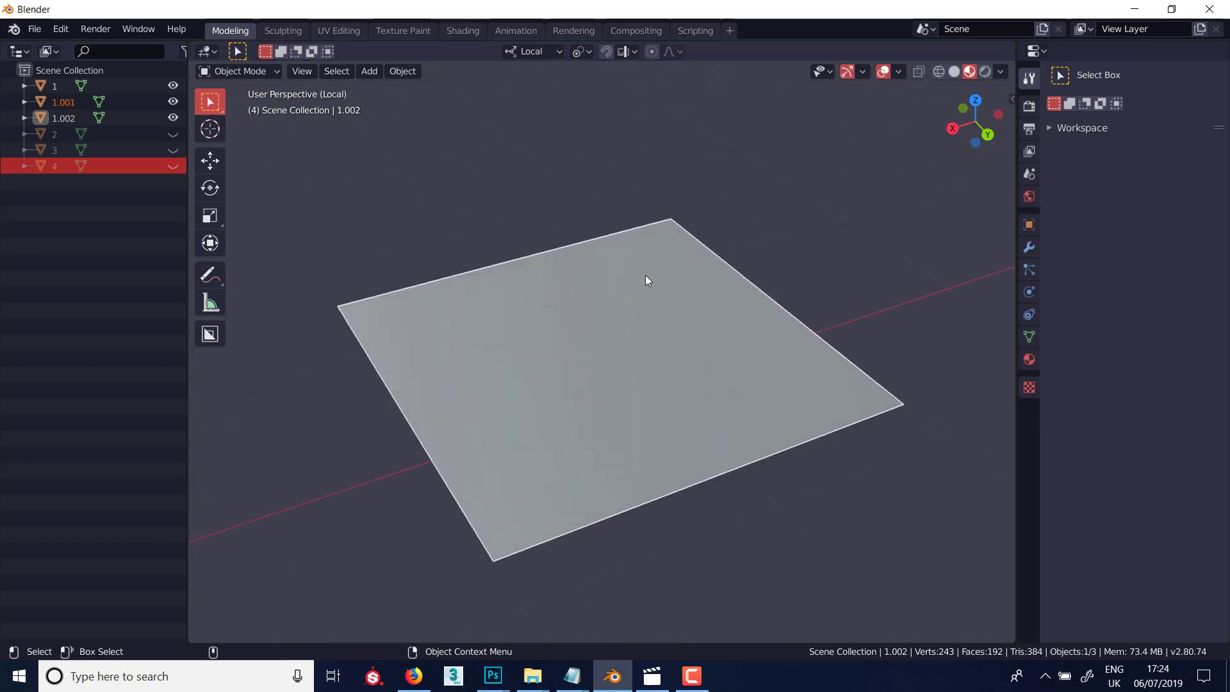
{"action": "key", "text": "KP_Divide"}
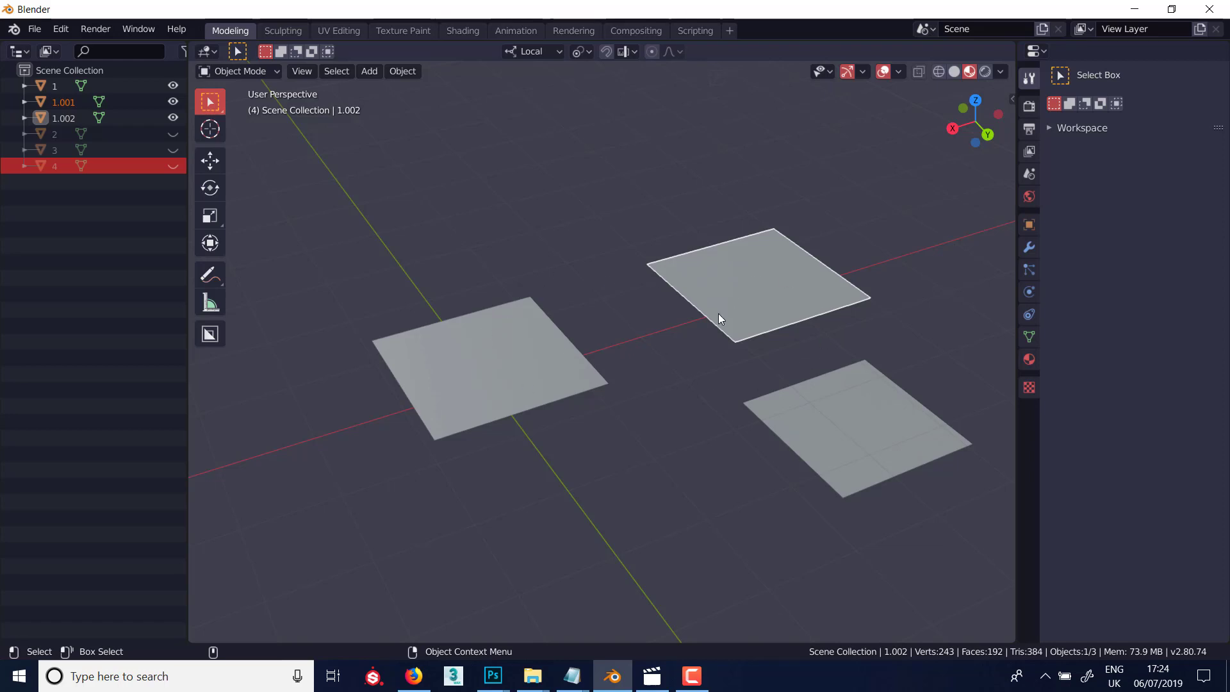
- Select both plane copies together and delete them, keeping only the original plane
{"action": "left_click_drag", "start_coordinate": [717, 313], "coordinate": [820, 448]}
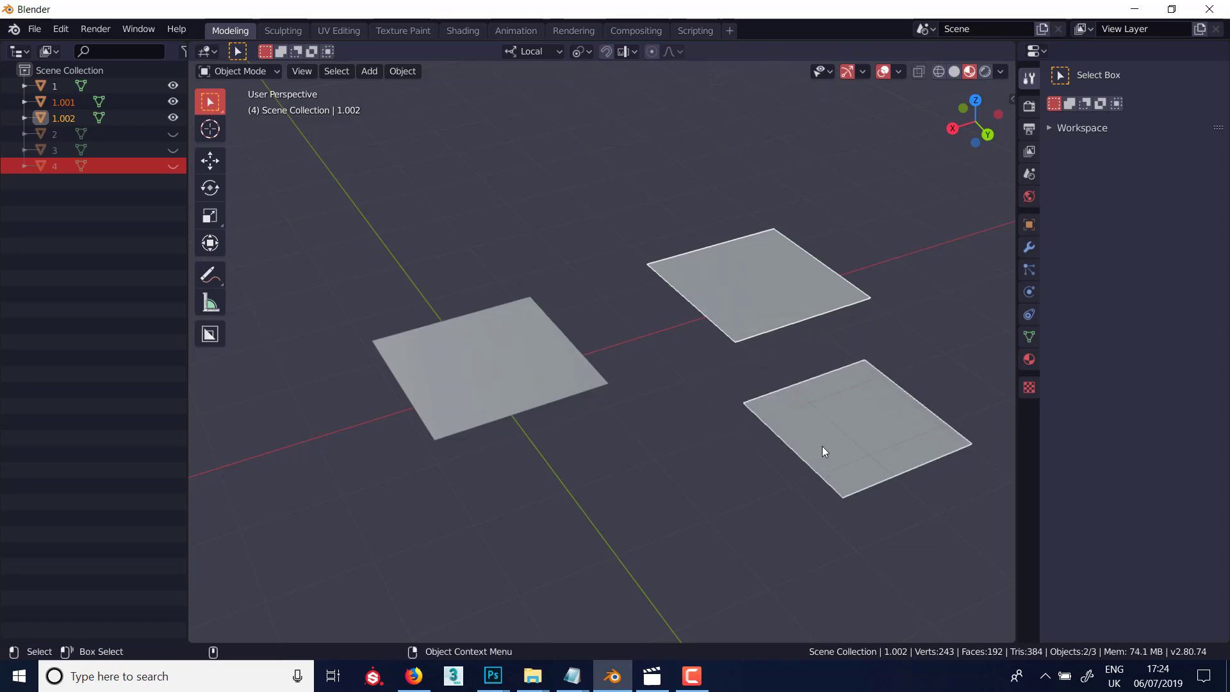
{"action": "key", "text": "Delete"}
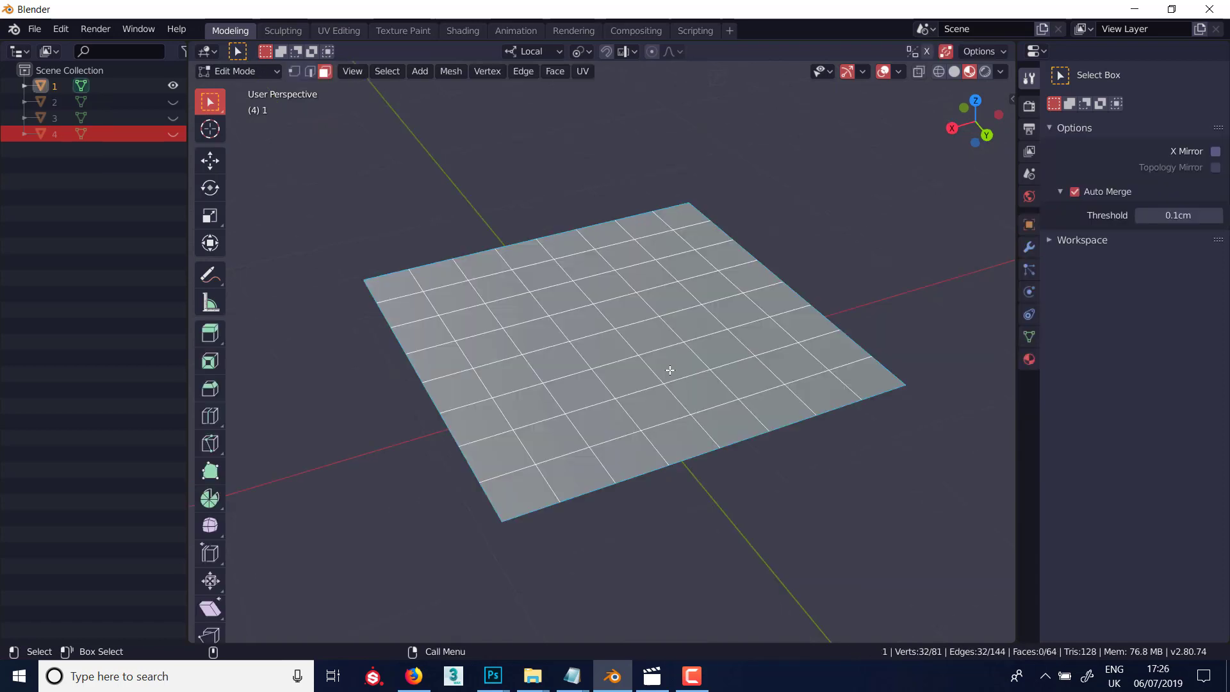
- From above, select the three outermost face columns along the plane's negative X side in Edit Mode
{"action": "middle_click_drag", "start_coordinate": [667, 366], "coordinate": [643, 461]}
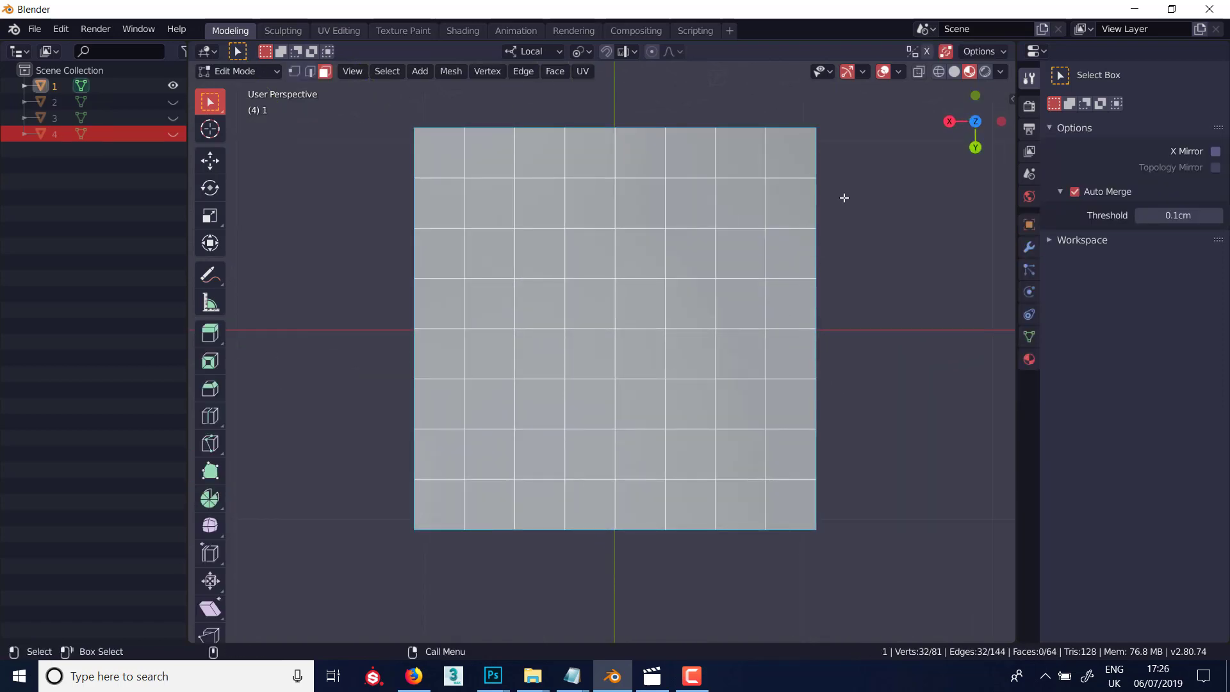
{"action": "left_click_drag", "start_coordinate": [881, 97], "coordinate": [780, 401]}
{"action": "left_click_drag", "start_coordinate": [680, 549], "coordinate": [683, 552]}
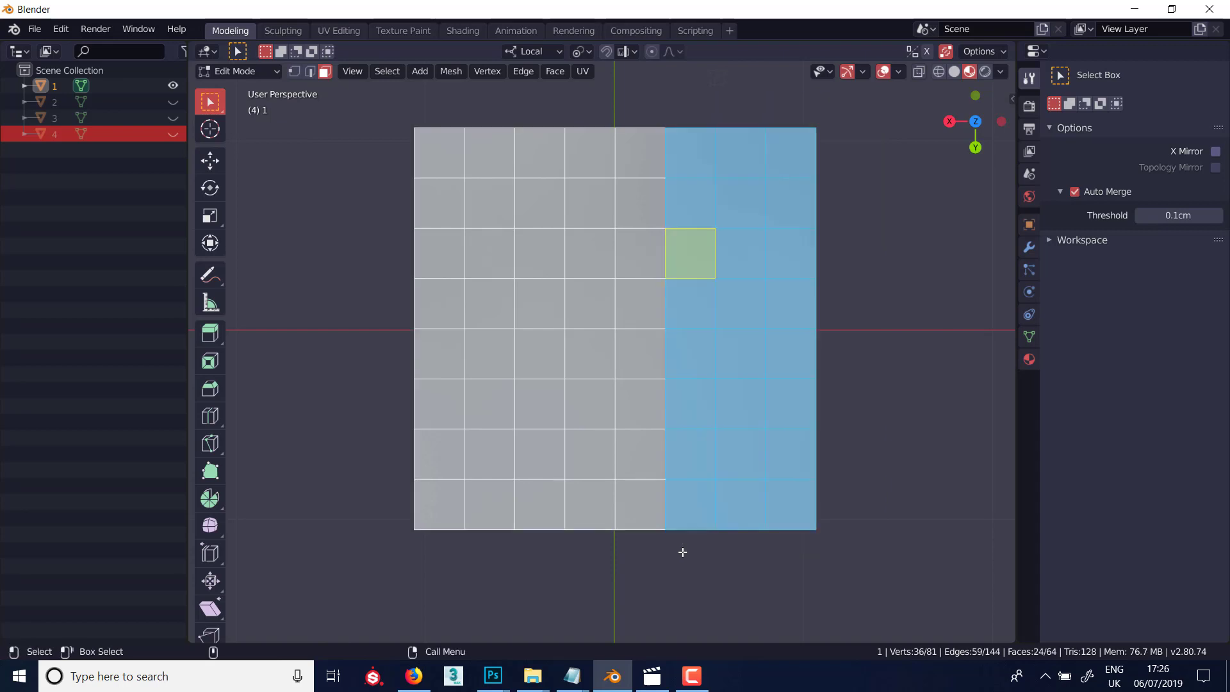
- Separate the selected faces into a new mesh object with the Selection option, and undo the separation
{"action": "middle_click_drag", "start_coordinate": [627, 493], "coordinate": [617, 354]}
{"action": "key", "text": "p"}
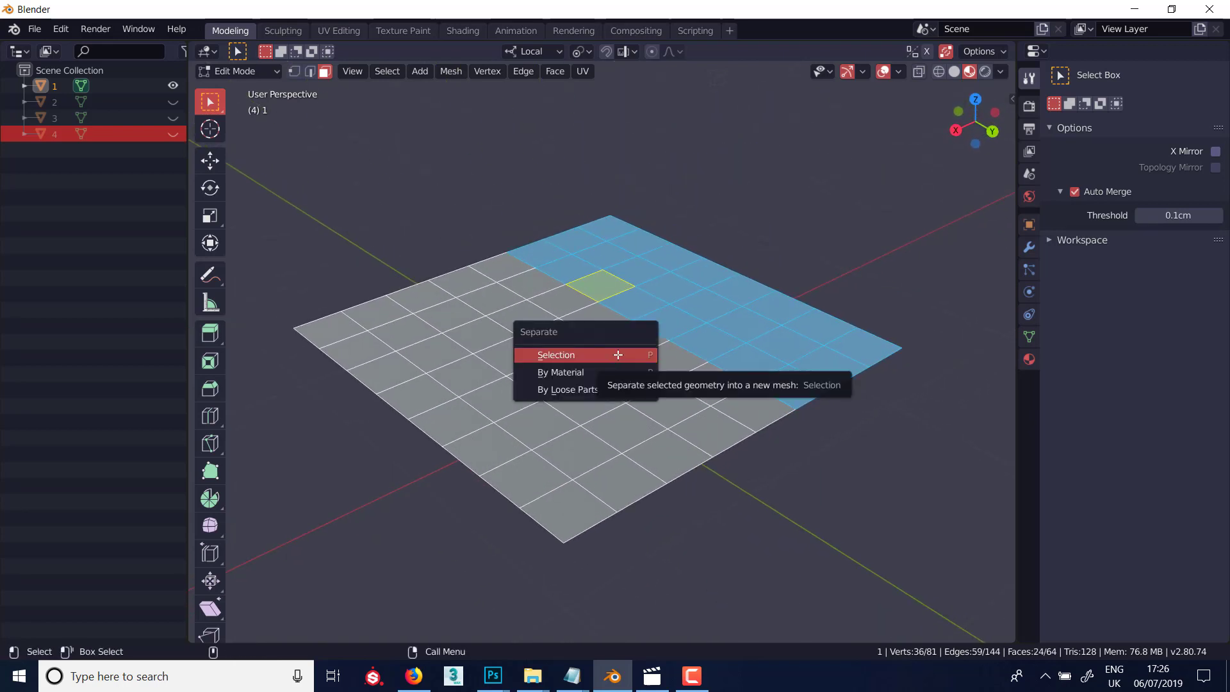
{"action": "left_click", "coordinate": [571, 356]}
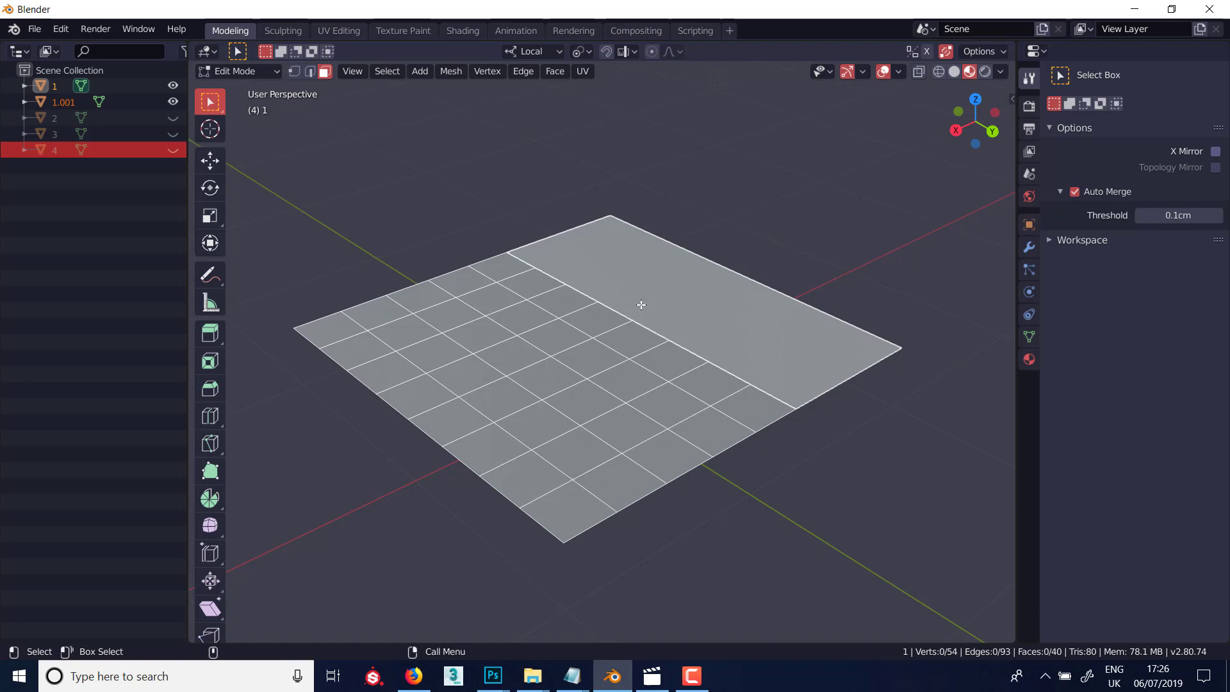
{"action": "key", "text": "ctrl+z"}
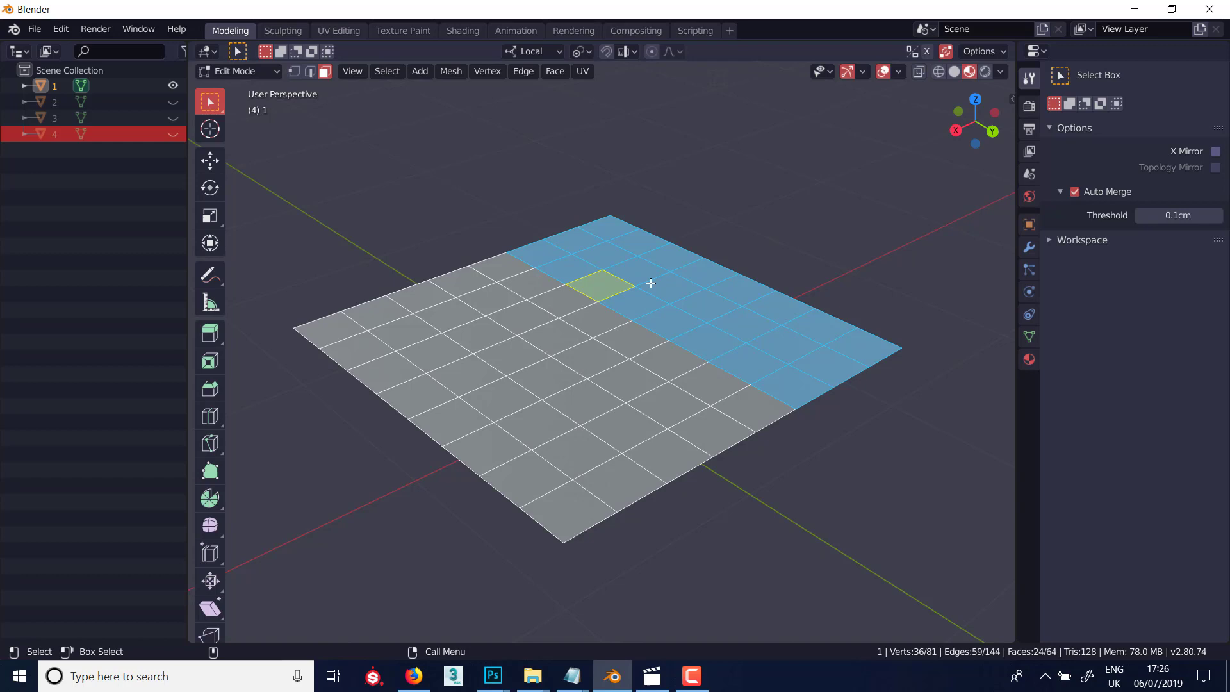
- Duplicate the selected faces, try moving the copy freely above the plane, and undo the duplication
{"action": "key", "text": "shift+d"}
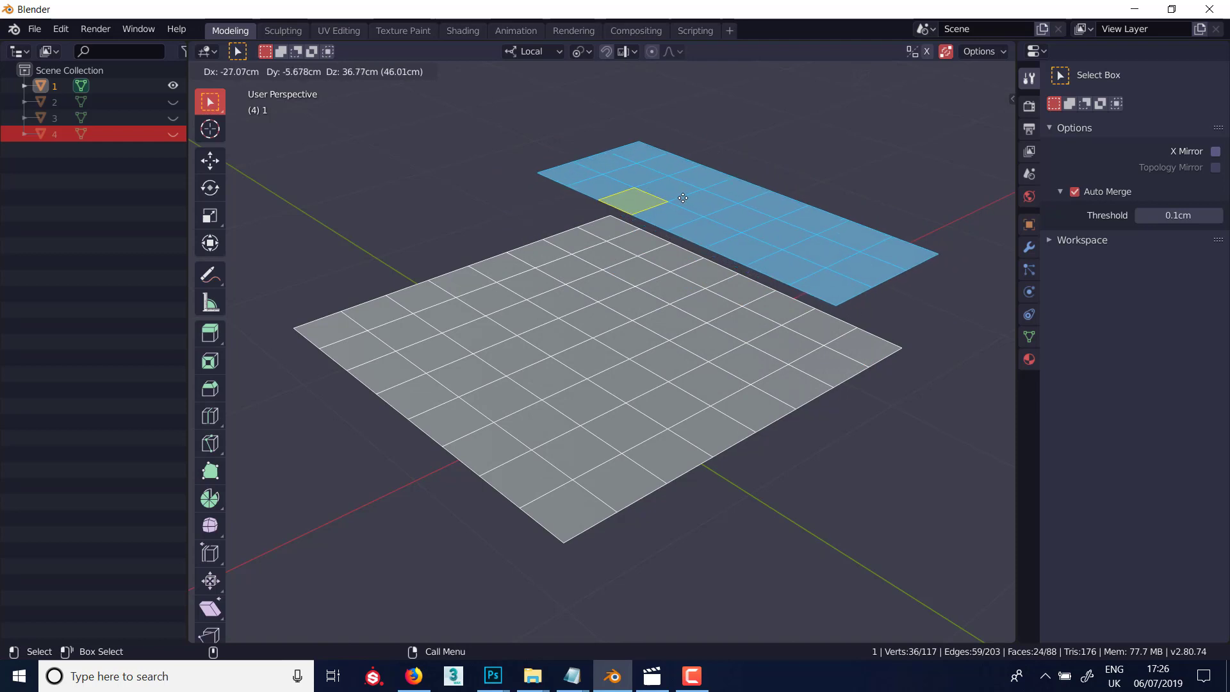
{"action": "right_click", "coordinate": [681, 199]}
{"action": "key", "text": "ctrl+z"}
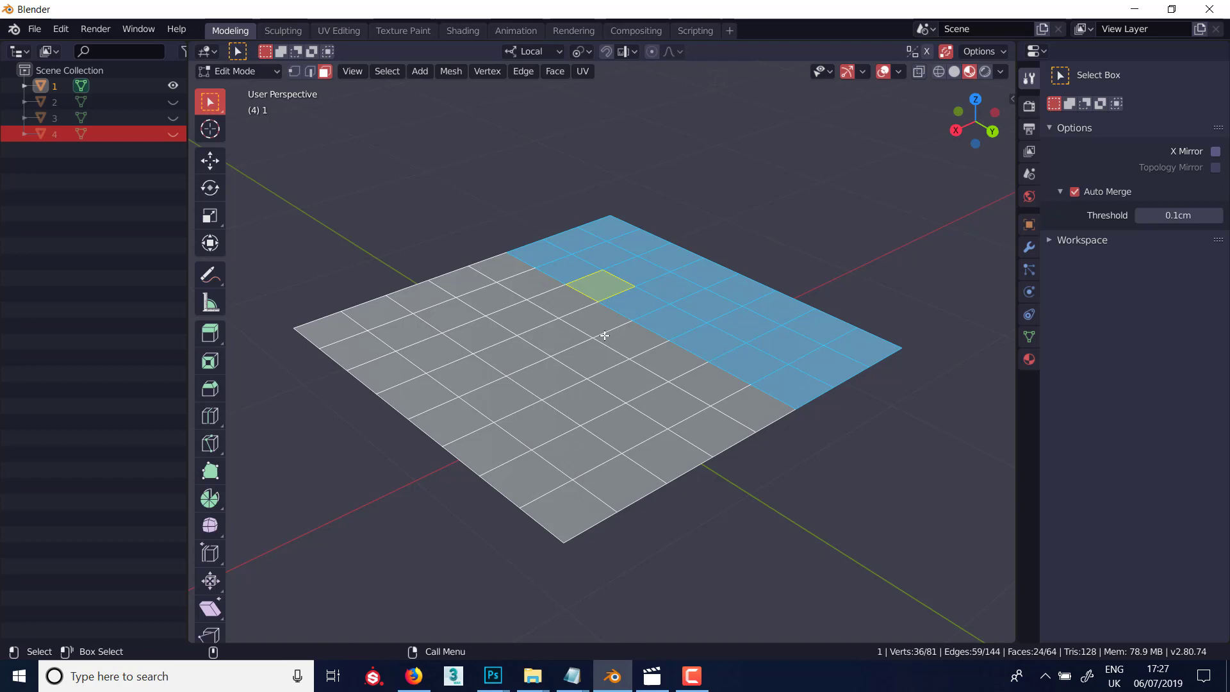
- Duplicate the selected faces in place, try raising the copy about 52 cm along local Z, and undo the duplication
{"action": "key", "text": "shift+d"}
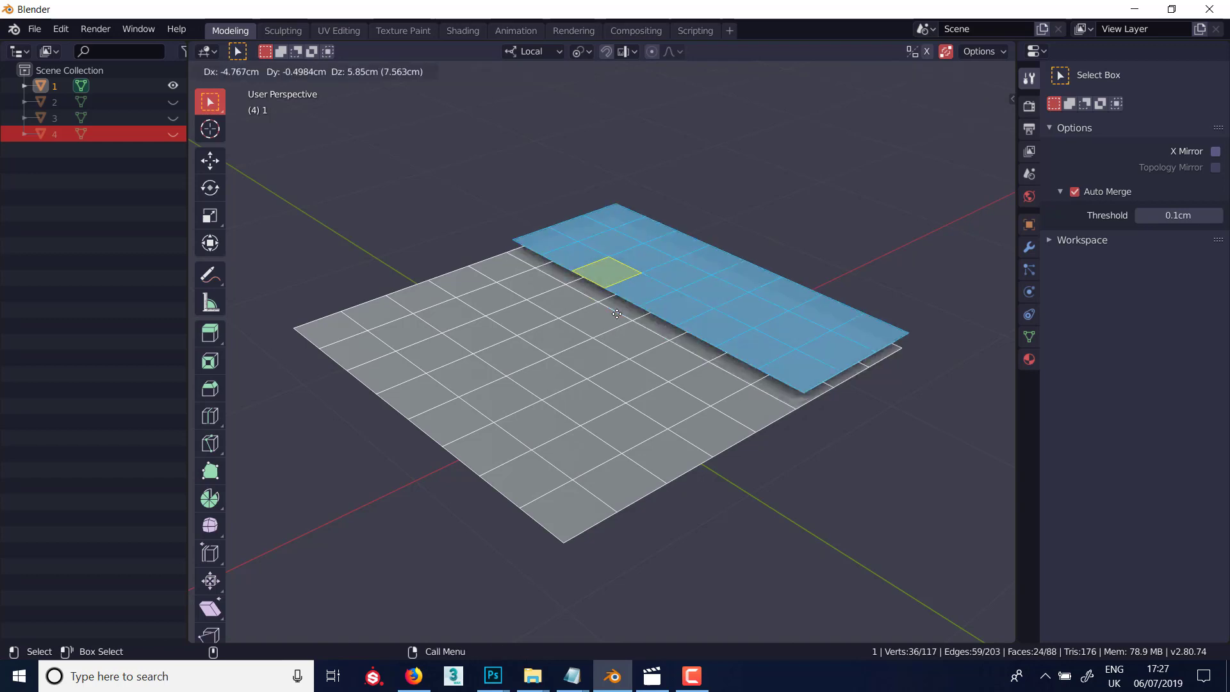
{"action": "right_click", "coordinate": [620, 248]}
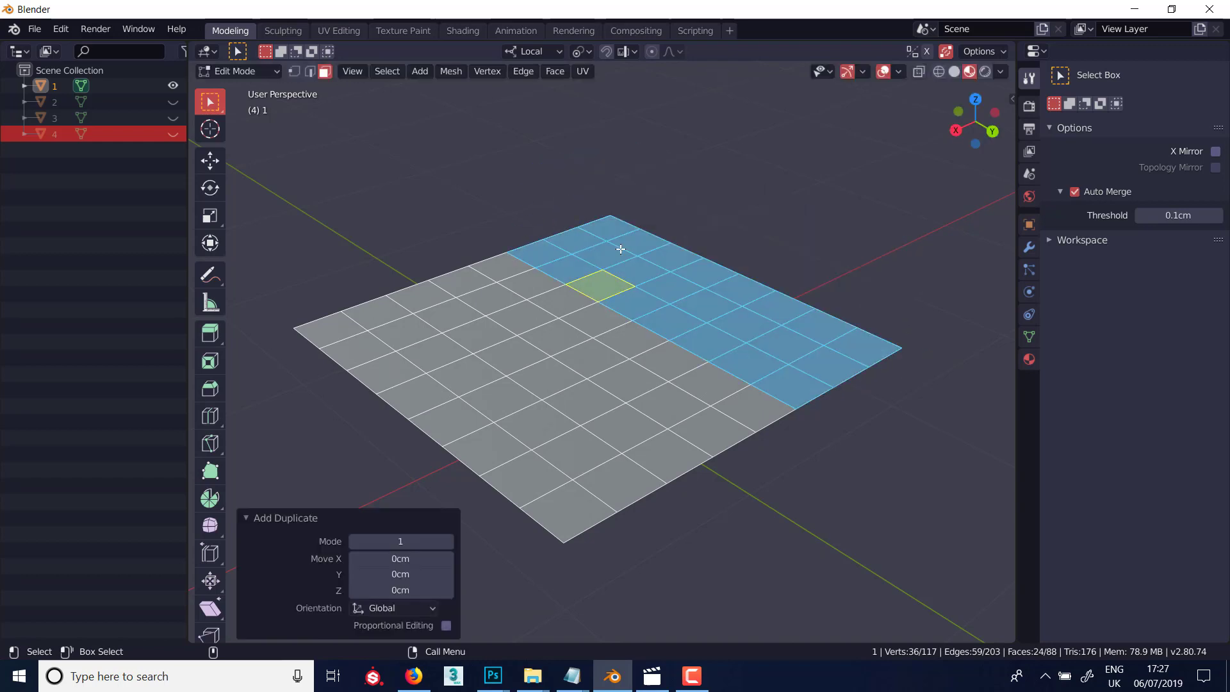
{"action": "key", "text": "g"}
{"action": "key", "text": "z"}
{"action": "key", "text": "z"}
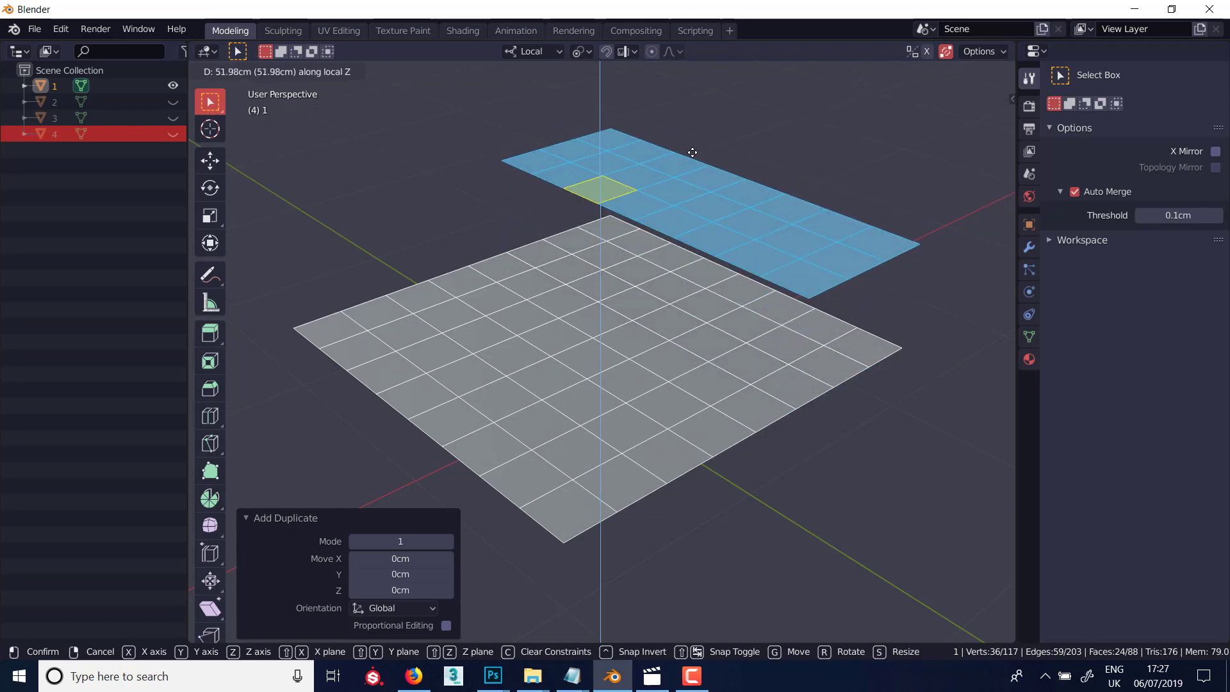
{"action": "right_click", "coordinate": [693, 153]}
{"action": "key", "text": "ctrl+z"}
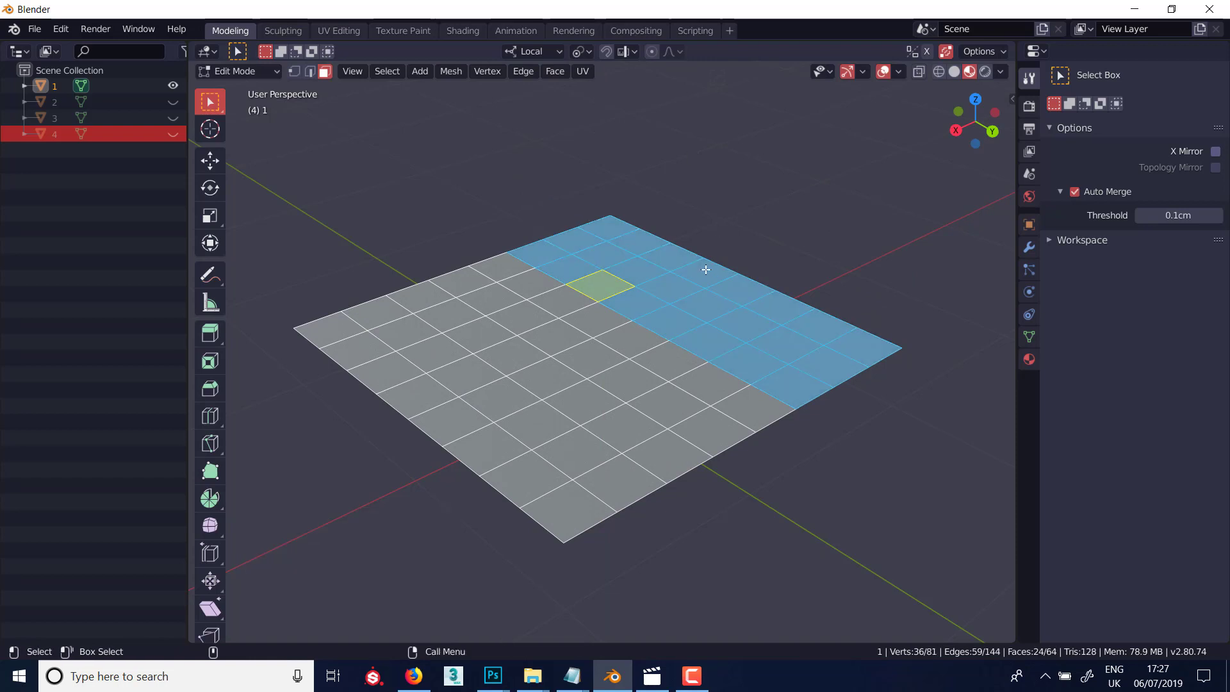
- Duplicate the selected faces and try constraining the copy's movement to the local X, Y and Z axes in turn, ending with free movement
{"action": "key", "text": "shift+d"}
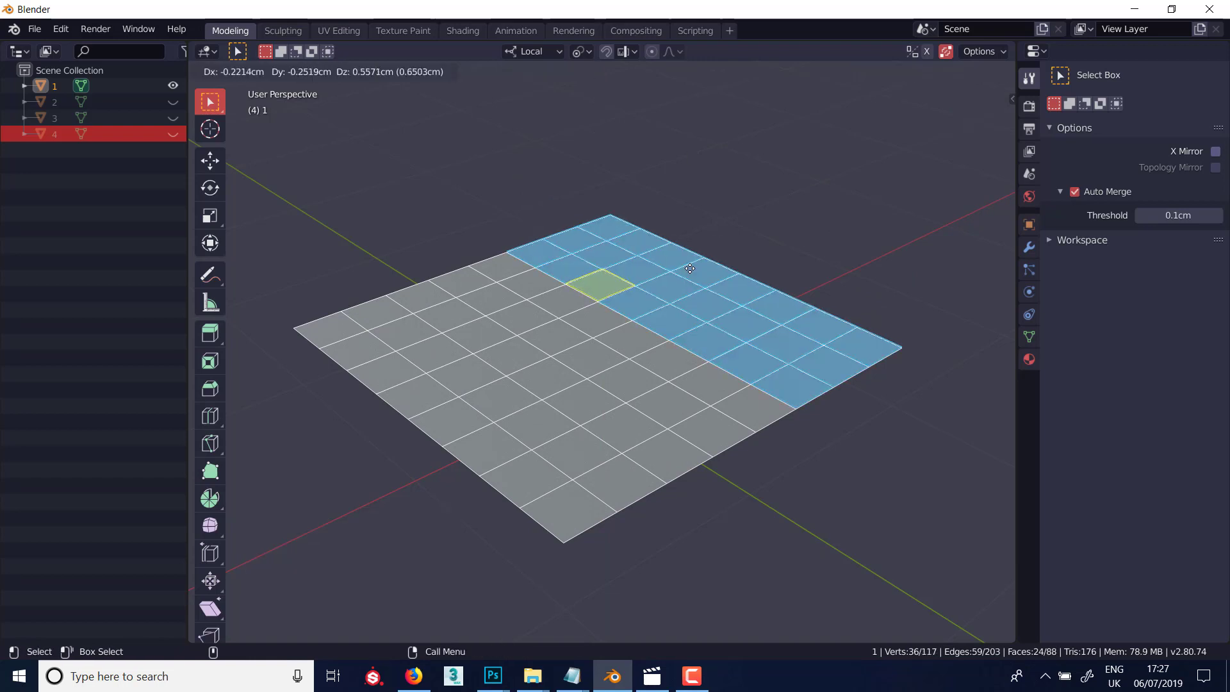
{"action": "key", "text": "x"}
{"action": "key", "text": "x"}
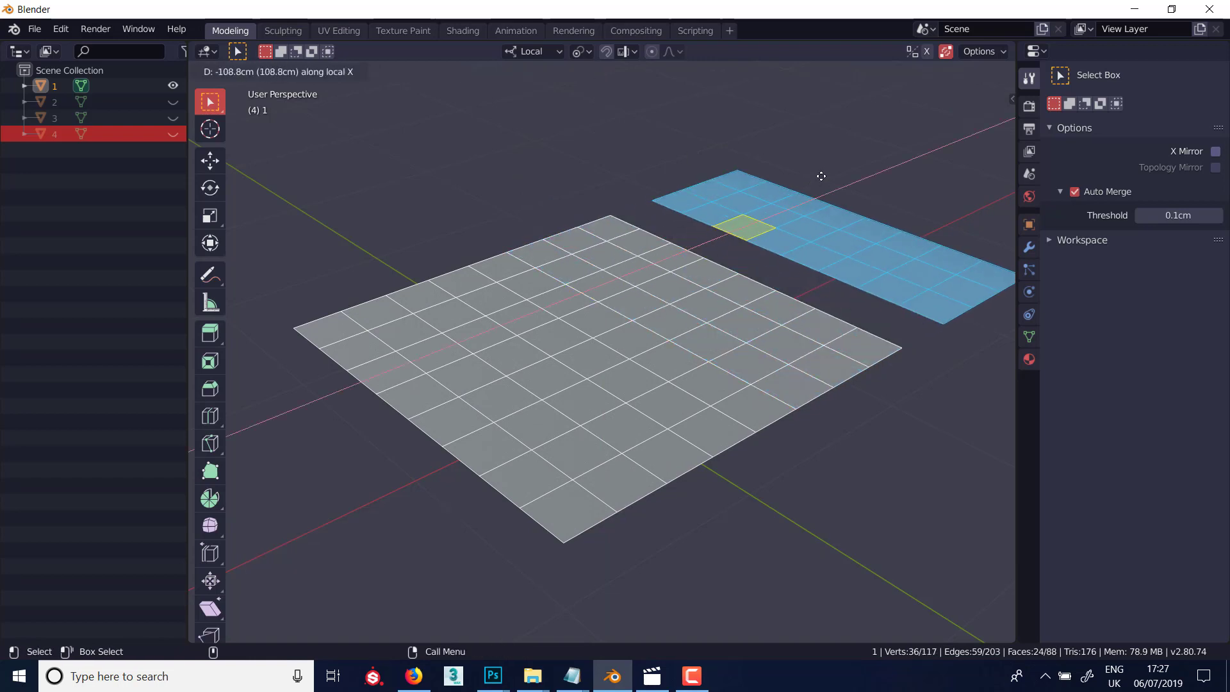
{"action": "key", "text": "y"}
{"action": "key", "text": "y"}
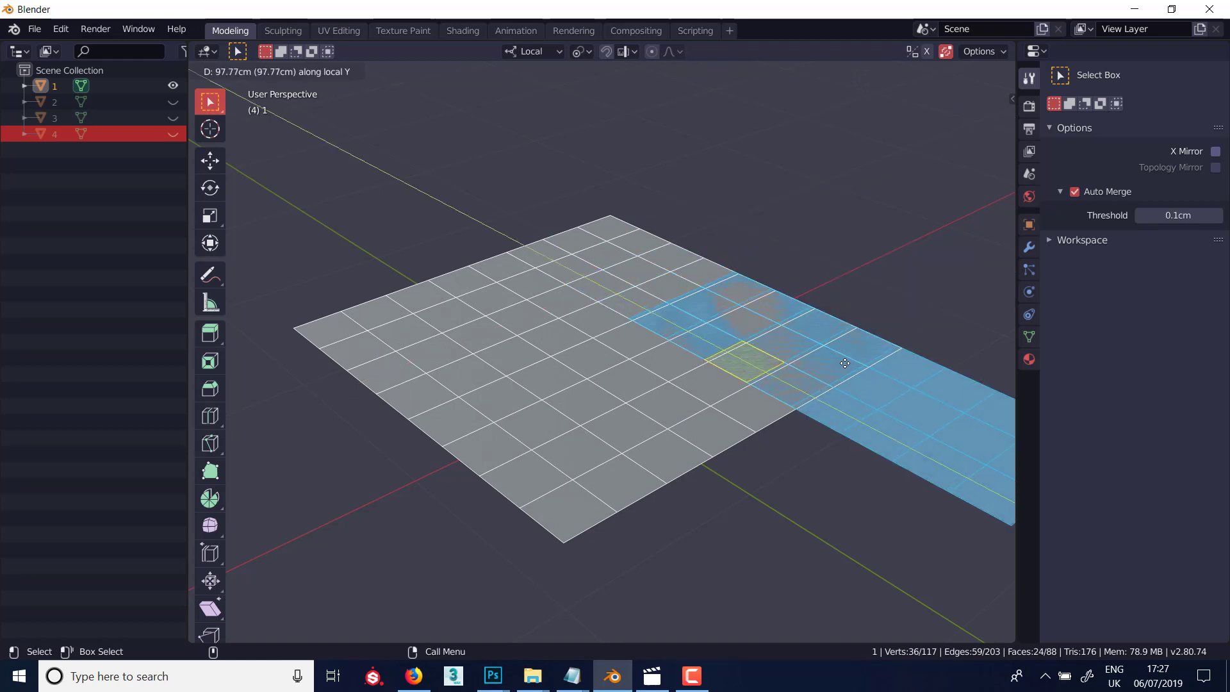
{"action": "key", "text": "x"}
{"action": "key", "text": "x"}
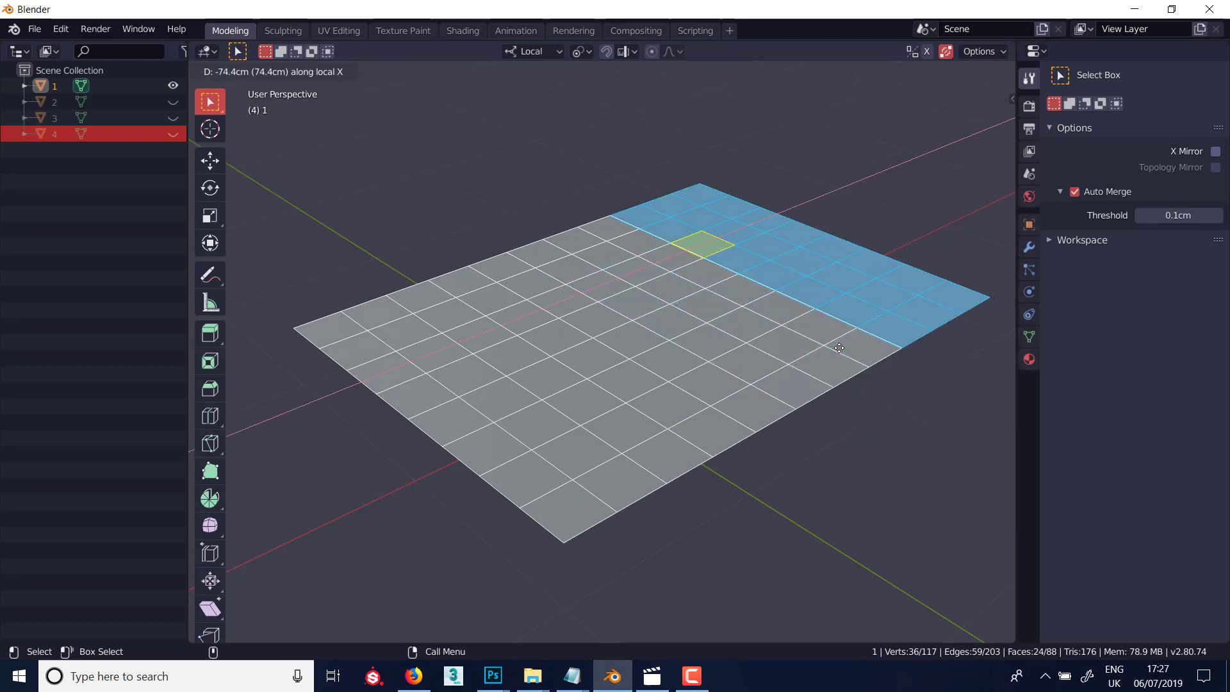
{"action": "key", "text": "z"}
{"action": "key", "text": "z"}
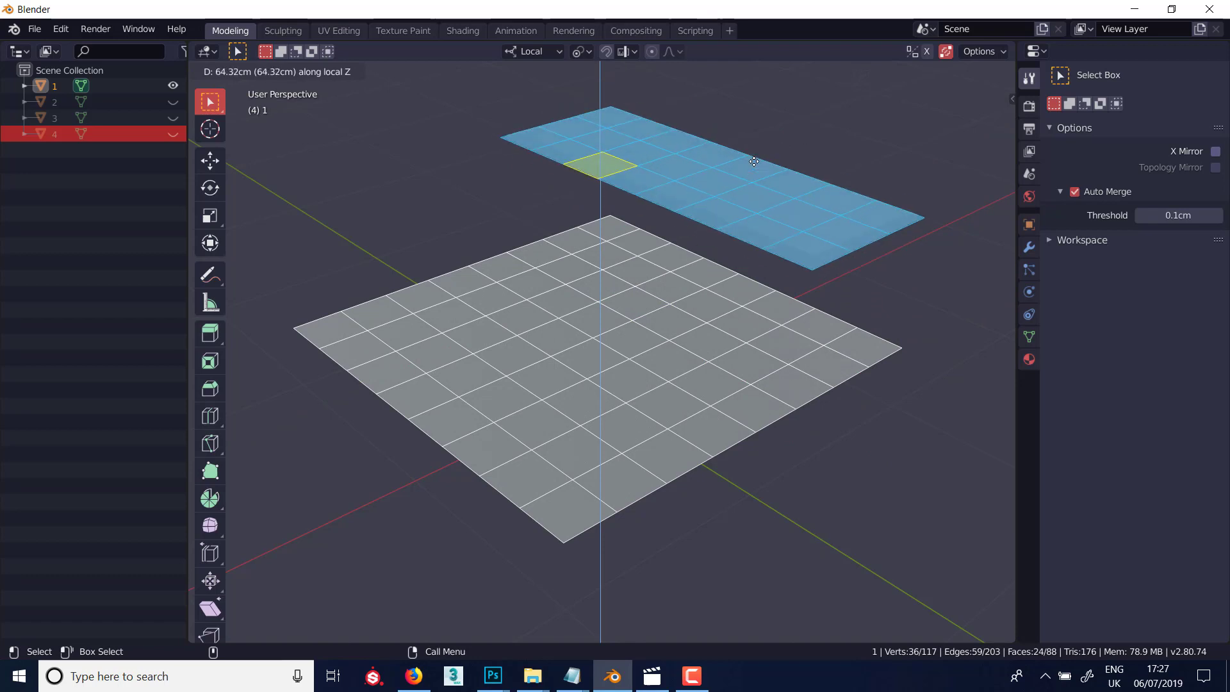
{"action": "key", "text": "z"}
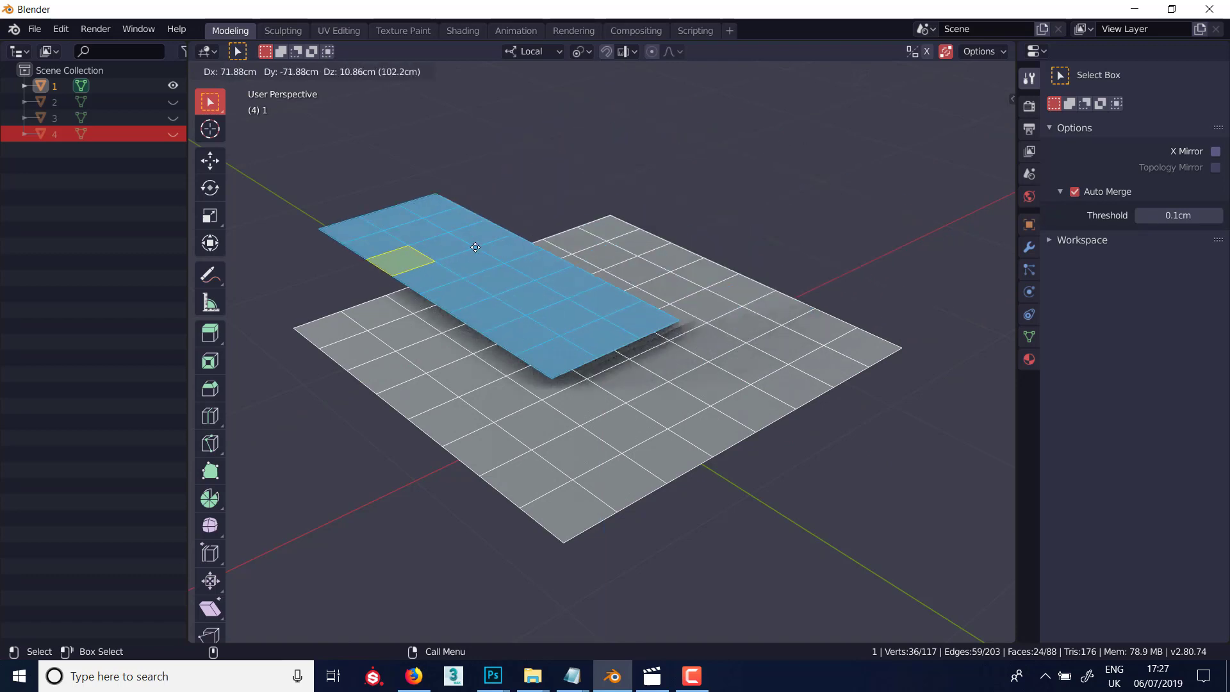
- Switch the copy's movement to local Y and back to local Z, place it above the plane, and delete the duplicated faces
{"action": "key", "text": "y"}
{"action": "key", "text": "y"}
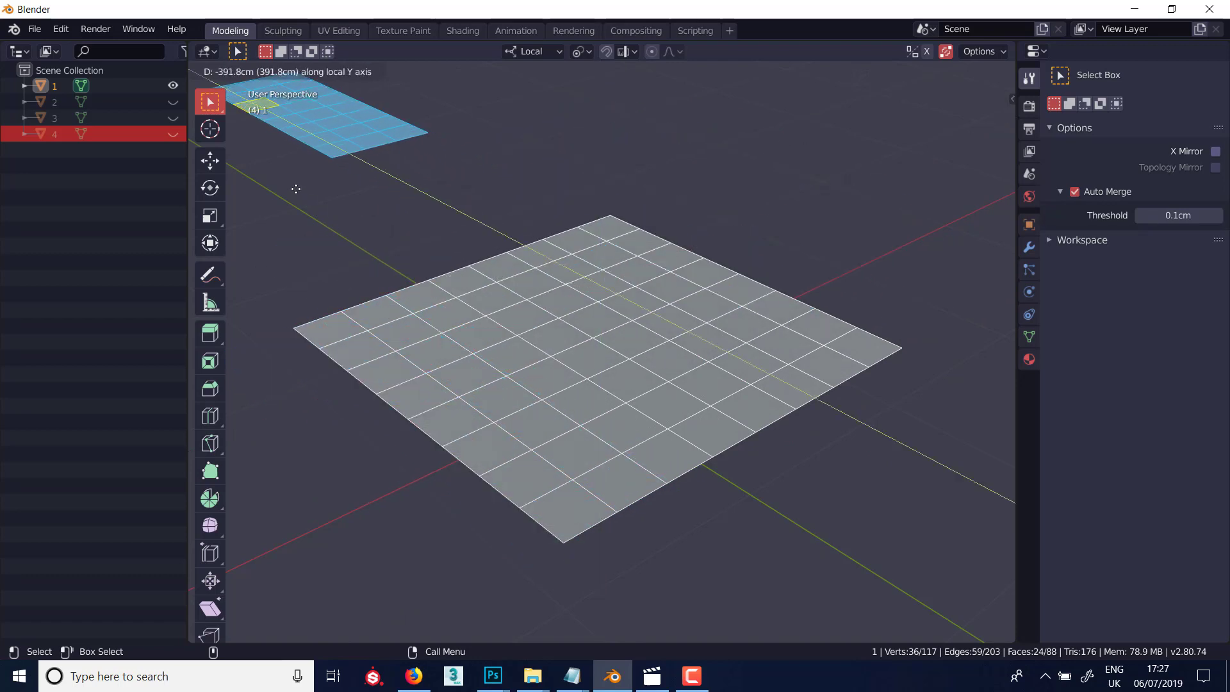
{"action": "key", "text": "z"}
{"action": "key", "text": "z"}
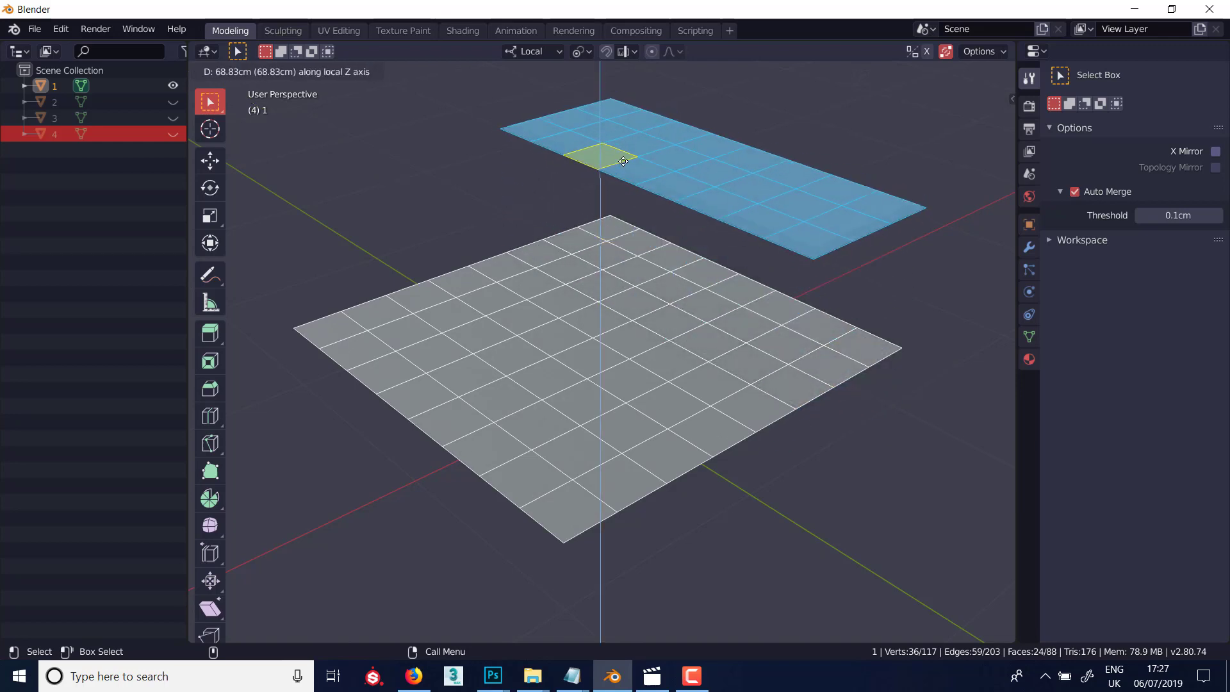
{"action": "left_click", "coordinate": [648, 121]}
{"action": "key", "text": "Delete"}
- Box-select the plane's three end columns of faces, separate them by selection into their own object, and select that piece in Object Mode
{"action": "middle_click_drag", "start_coordinate": [648, 120], "coordinate": [654, 380]}
{"action": "left_click_drag", "start_coordinate": [767, 75], "coordinate": [616, 512]}
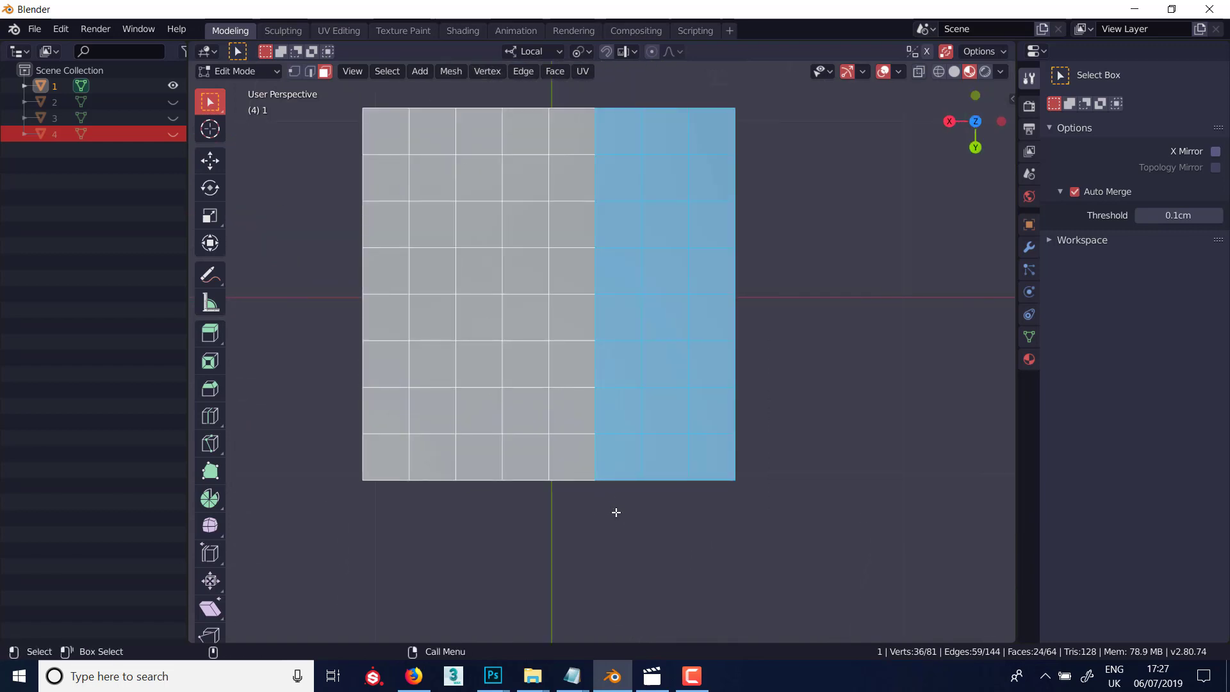
{"action": "key", "text": "p"}
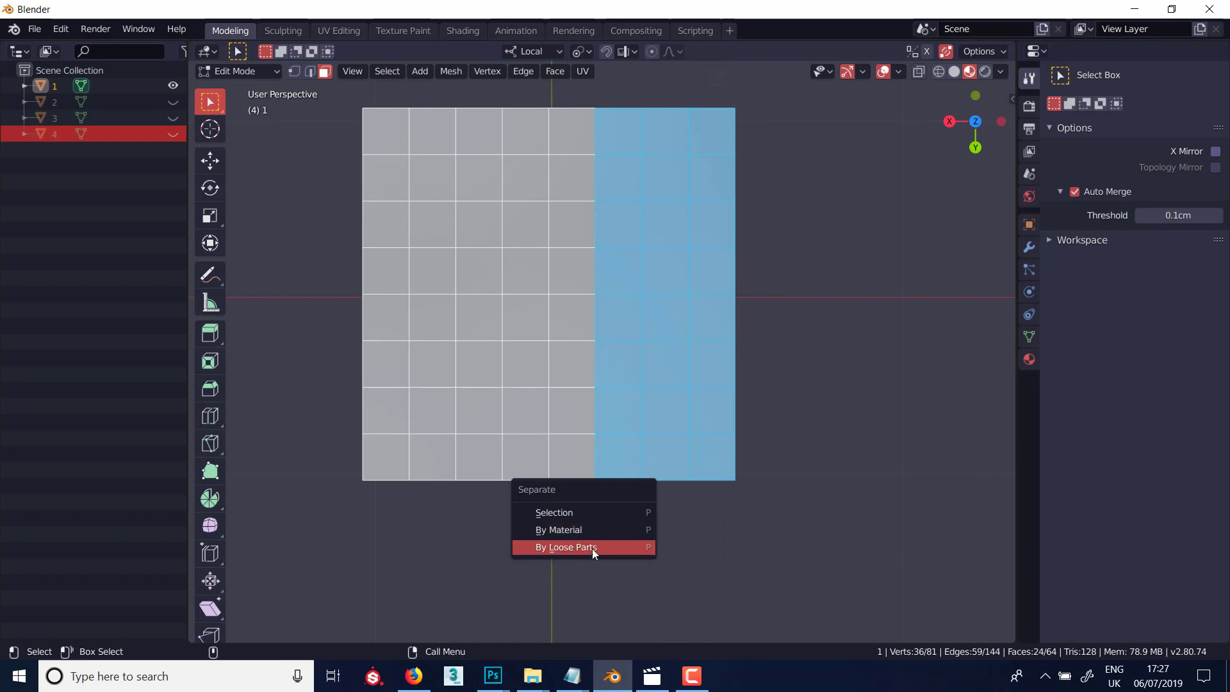
{"action": "left_click", "coordinate": [563, 515]}
{"action": "middle_click_drag", "start_coordinate": [751, 445], "coordinate": [801, 343]}
{"action": "key", "text": "Tab"}
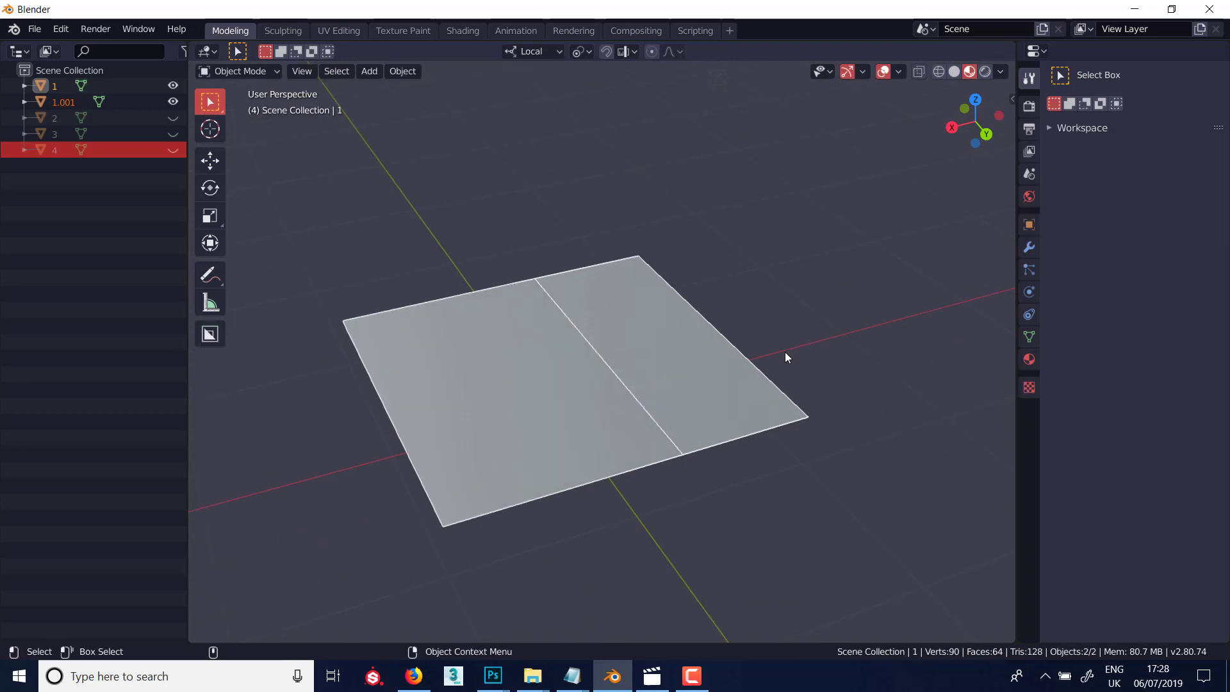
{"action": "left_click", "coordinate": [681, 347]}
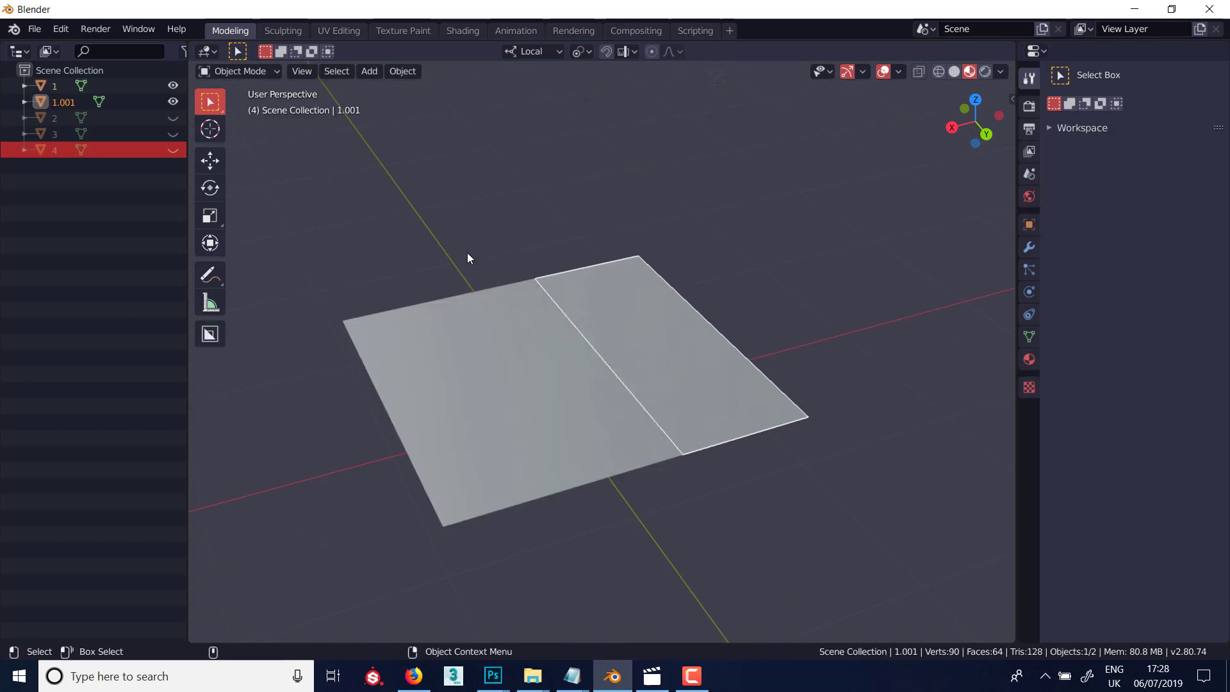
- Join both plane pieces into a single object and reopen its mesh in Edit Mode
{"action": "key", "text": "a"}
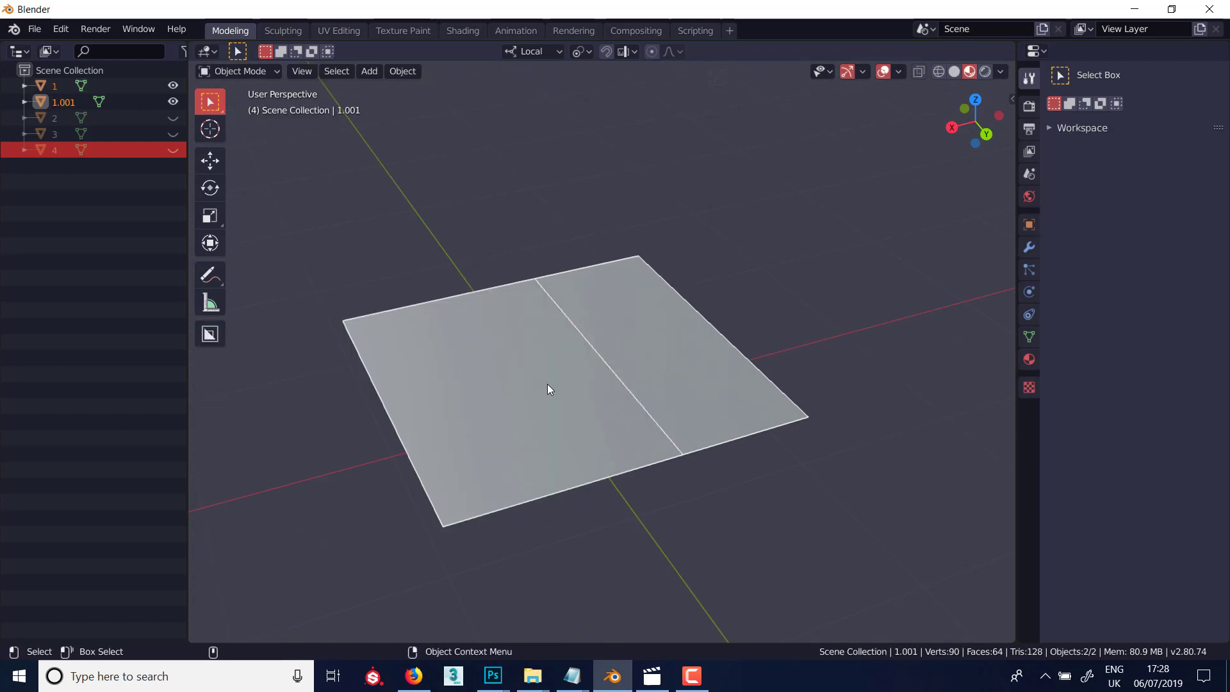
{"action": "key", "text": "ctrl+j"}
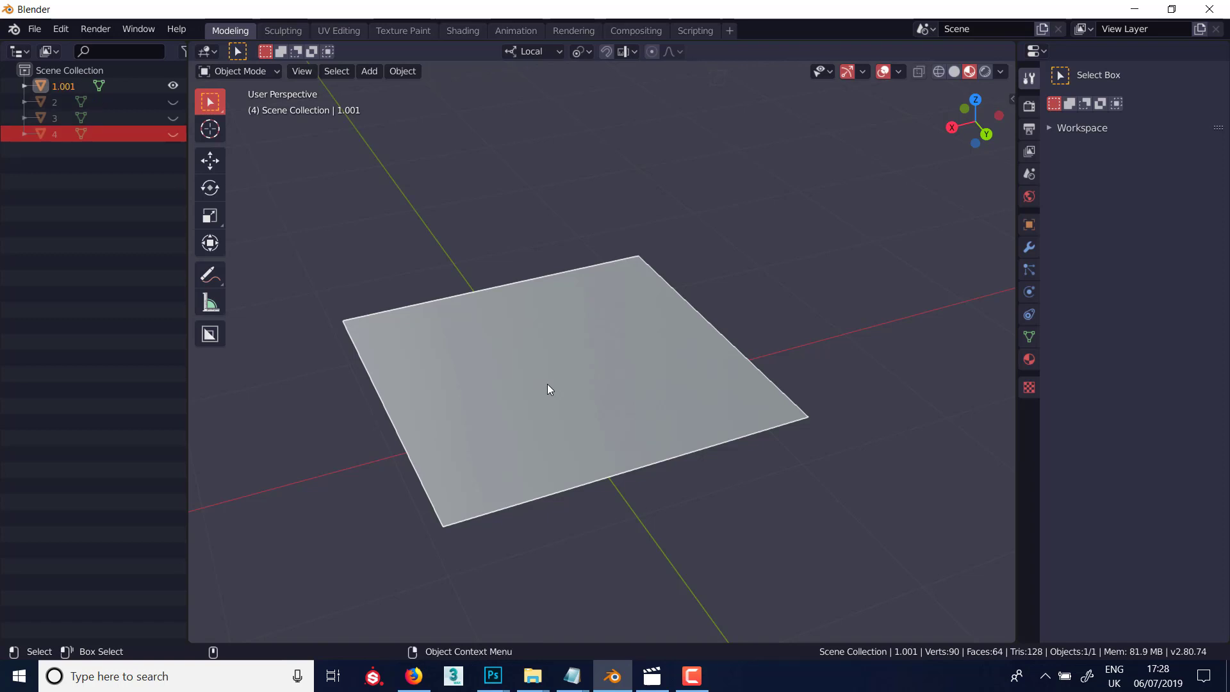
{"action": "key", "text": "Tab"}
{"action": "middle_click_drag", "start_coordinate": [758, 316], "coordinate": [788, 307]}
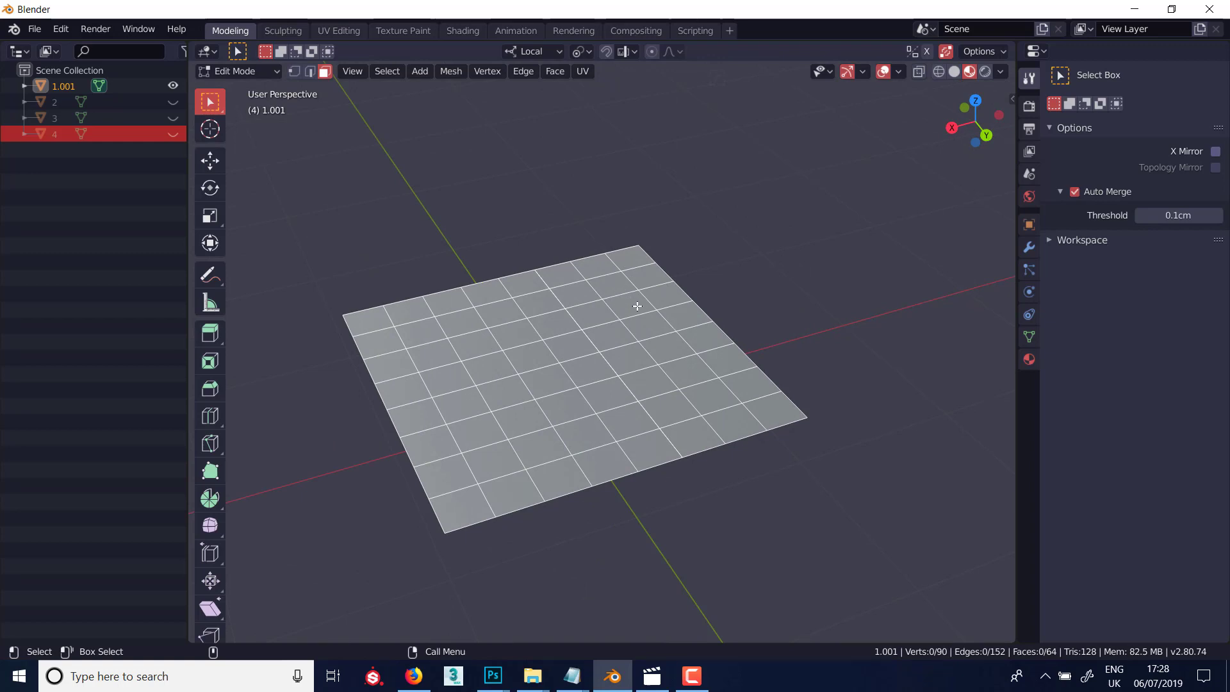
- Select each unconnected part of the joined plane as linked geometry in turn, and clear the selection
{"action": "key", "text": "l"}
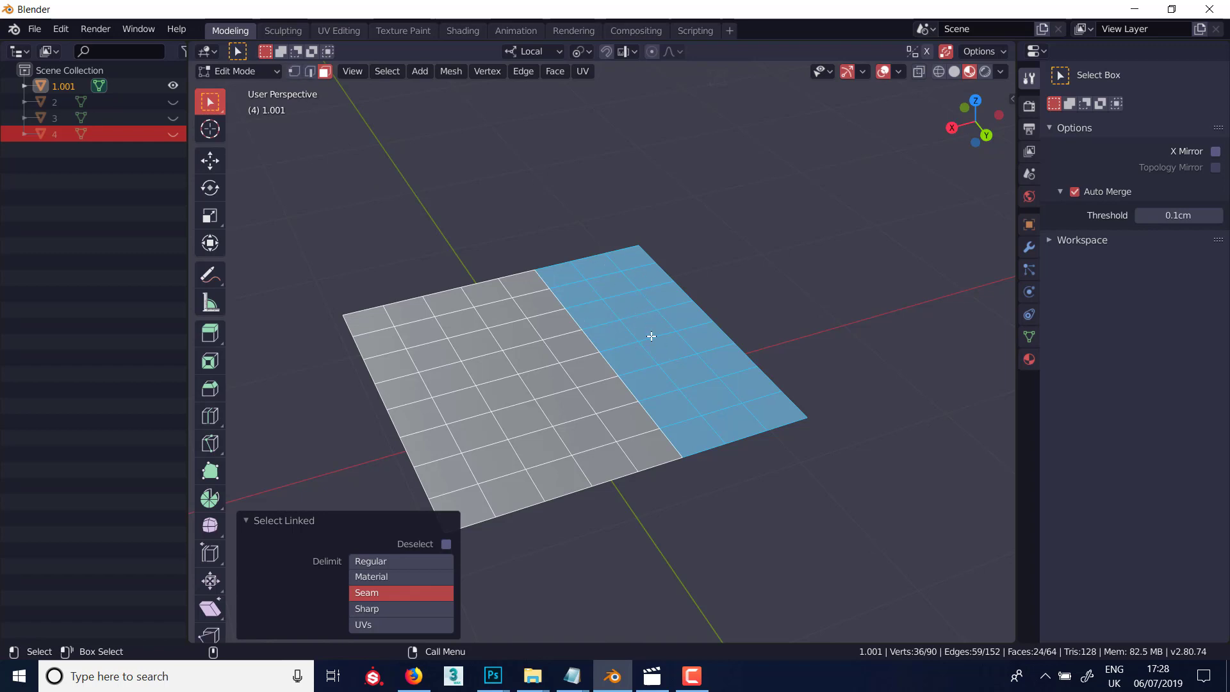
{"action": "left_click", "coordinate": [536, 370]}
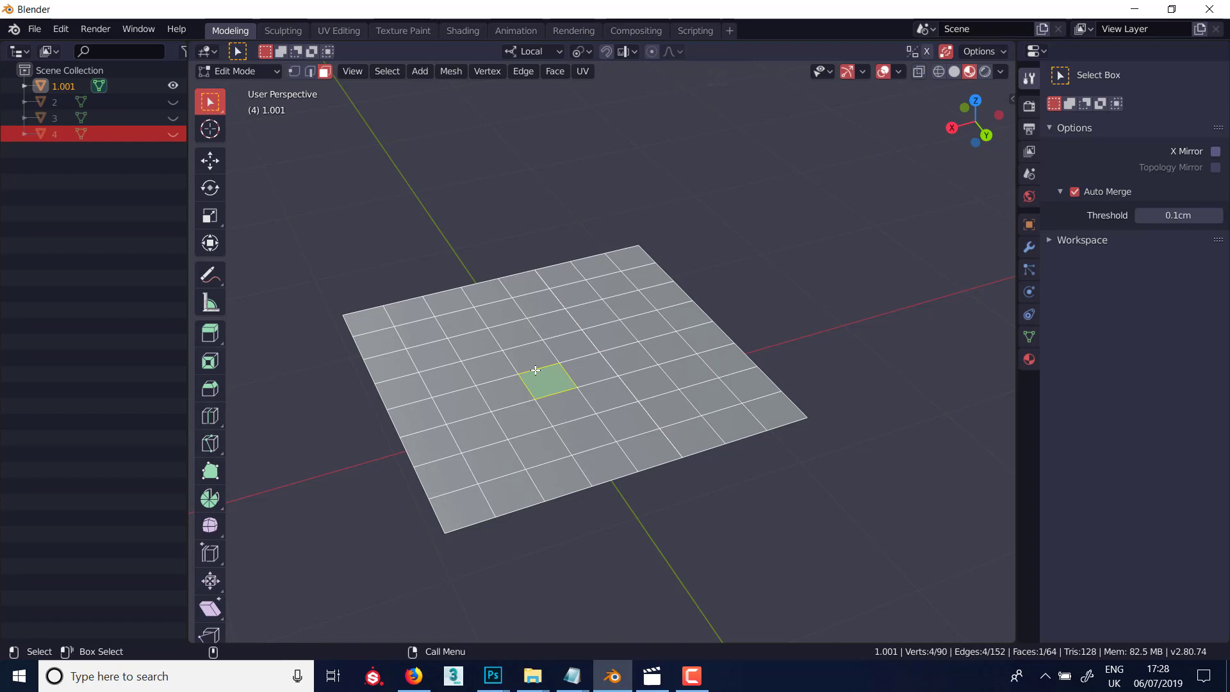
{"action": "key", "text": "ctrl+l"}
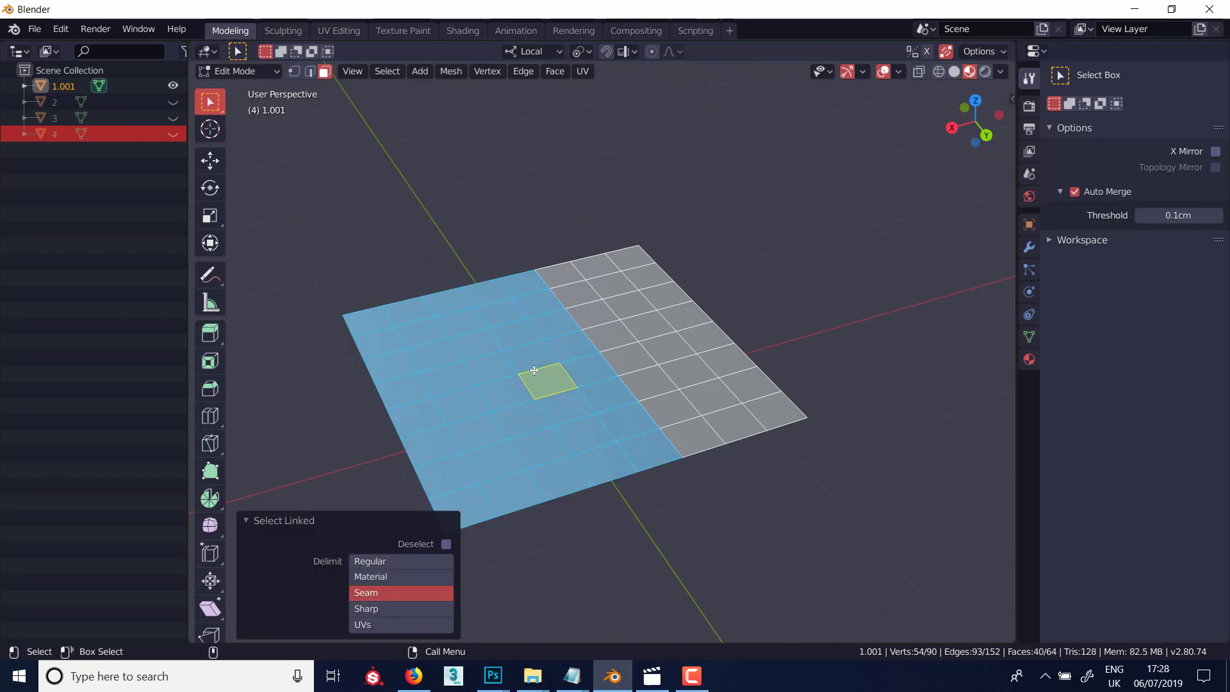
{"action": "key", "text": "alt+a"}
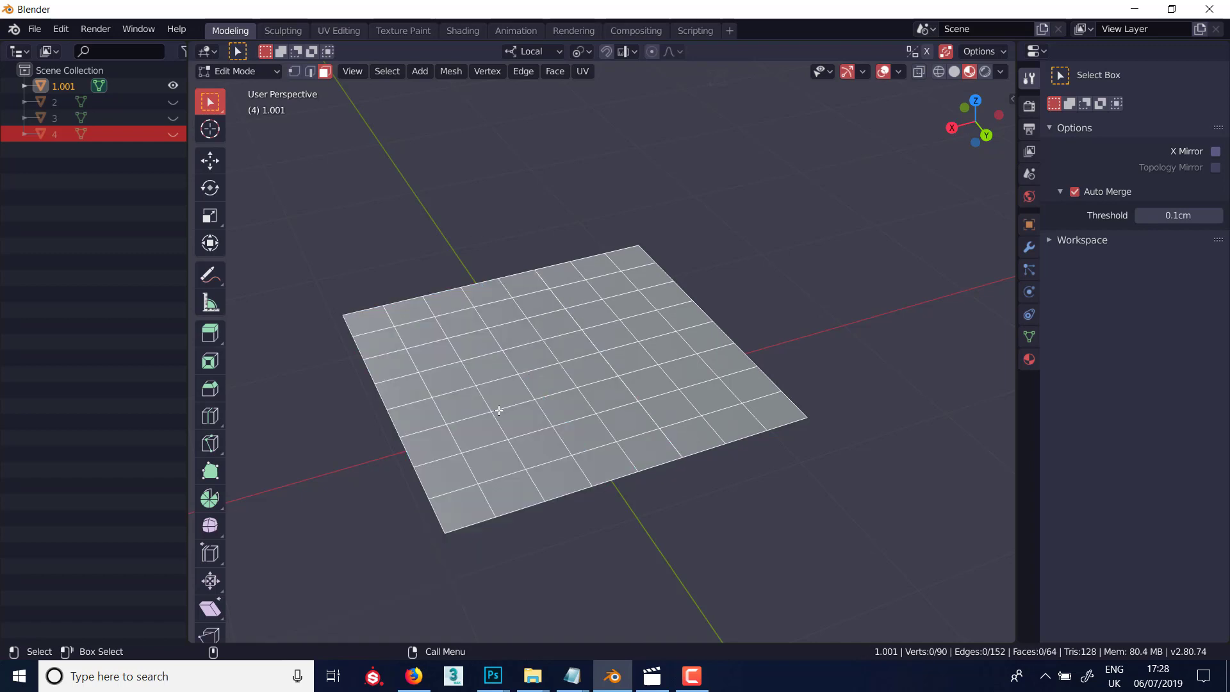
{"action": "key", "text": "l"}
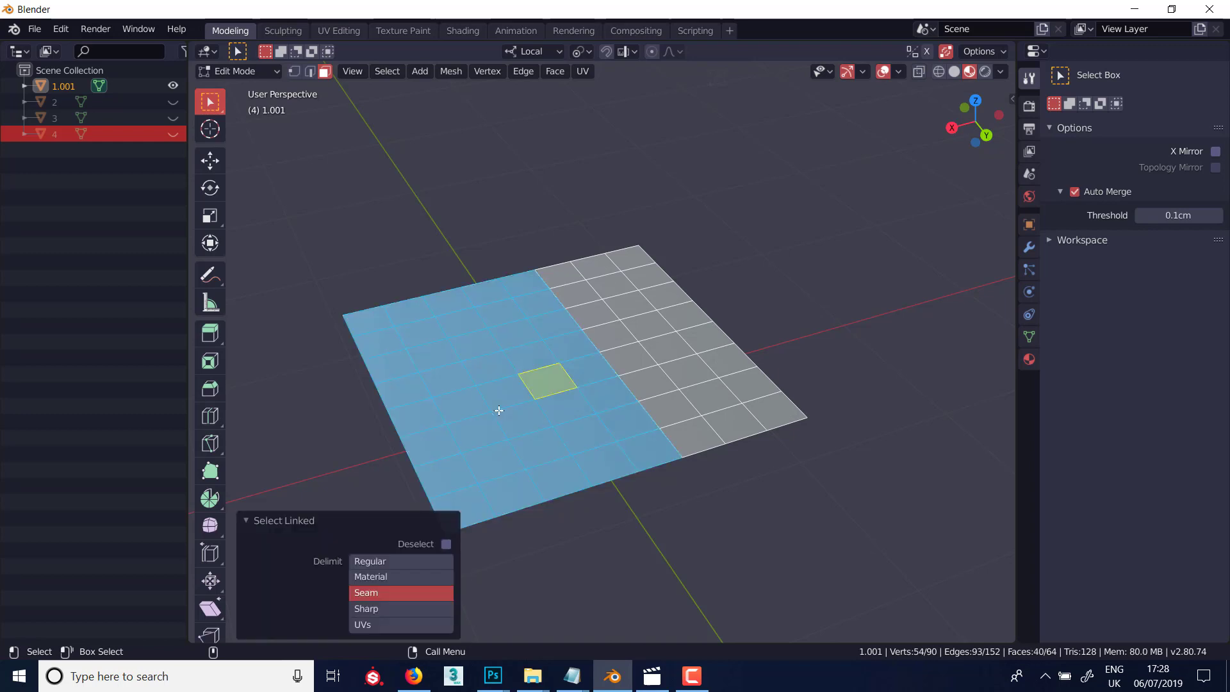
{"action": "left_click", "coordinate": [738, 296]}
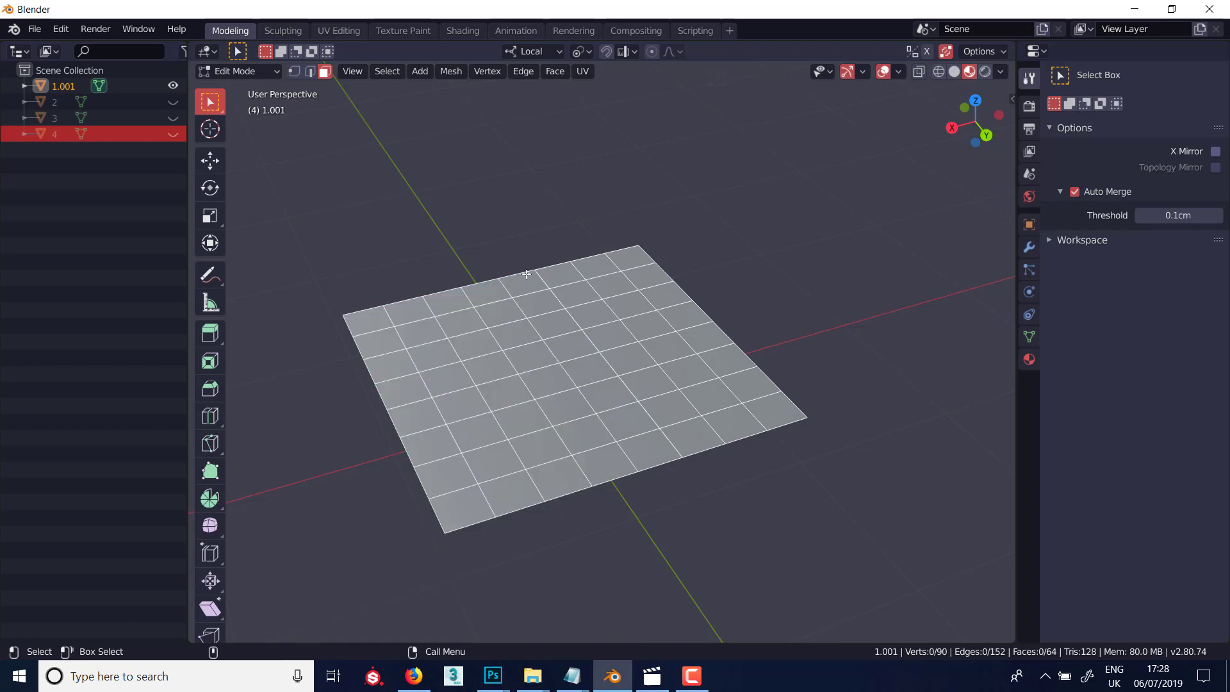
- Try moving the far-edge vertex at the split in vertex mode, and select the whole mesh in face mode
{"action": "key", "text": "1"}
{"action": "left_click_drag", "start_coordinate": [537, 269], "coordinate": [518, 260]}
{"action": "right_click", "coordinate": [517, 260]}
{"action": "key", "text": "a"}
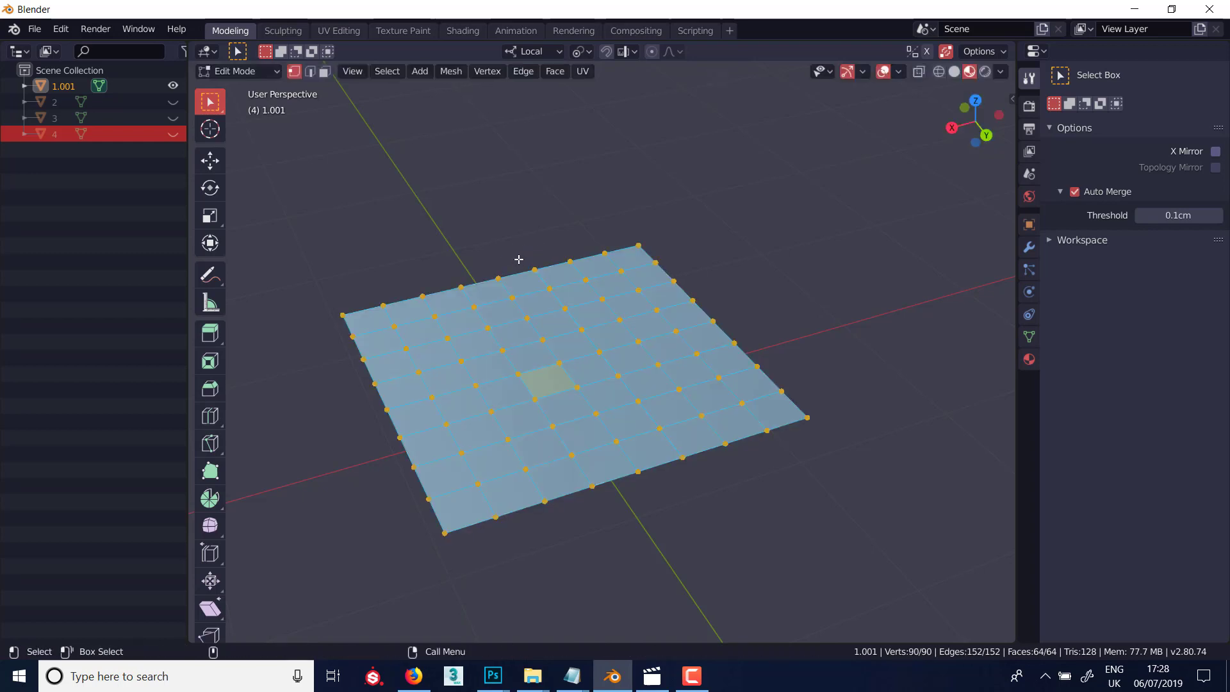
{"action": "key", "text": "3"}
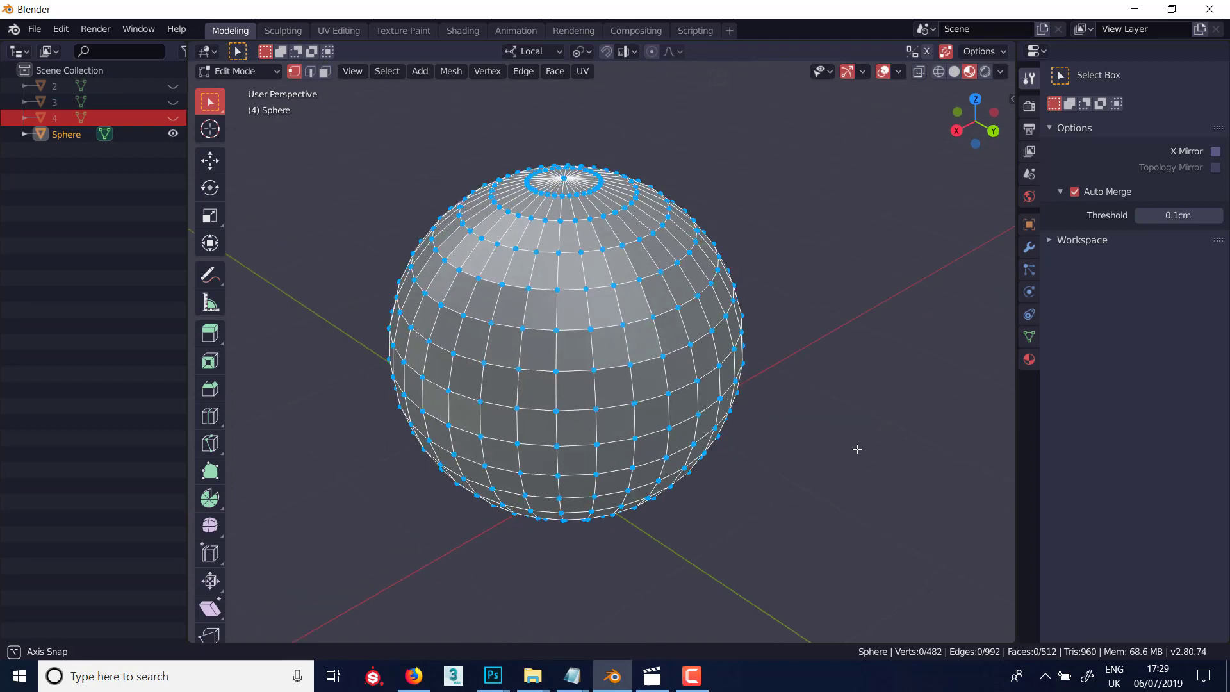
- Select the shortest vertical path between two vertices on the sphere's front and try edge-sliding it sideways
{"action": "left_click_drag", "start_coordinate": [857, 449], "coordinate": [835, 442], "text": "alt"}
{"action": "left_click_drag", "start_coordinate": [608, 388], "coordinate": [570, 376], "text": "alt"}
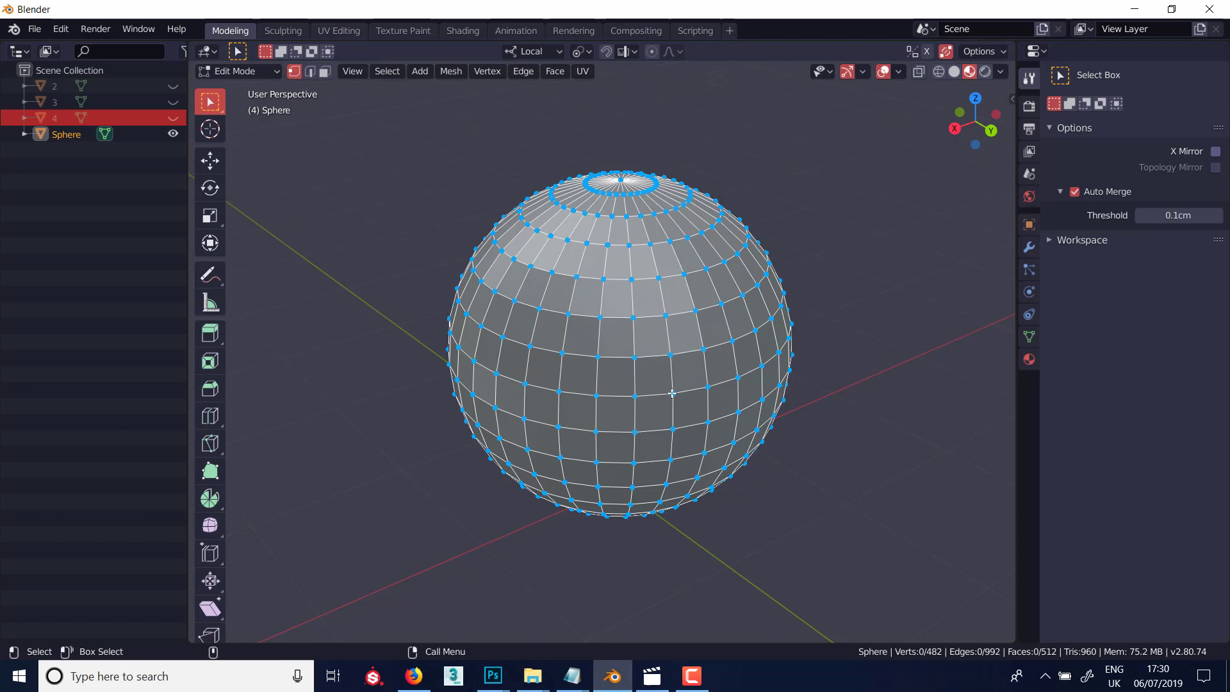
{"action": "left_click", "coordinate": [650, 245]}
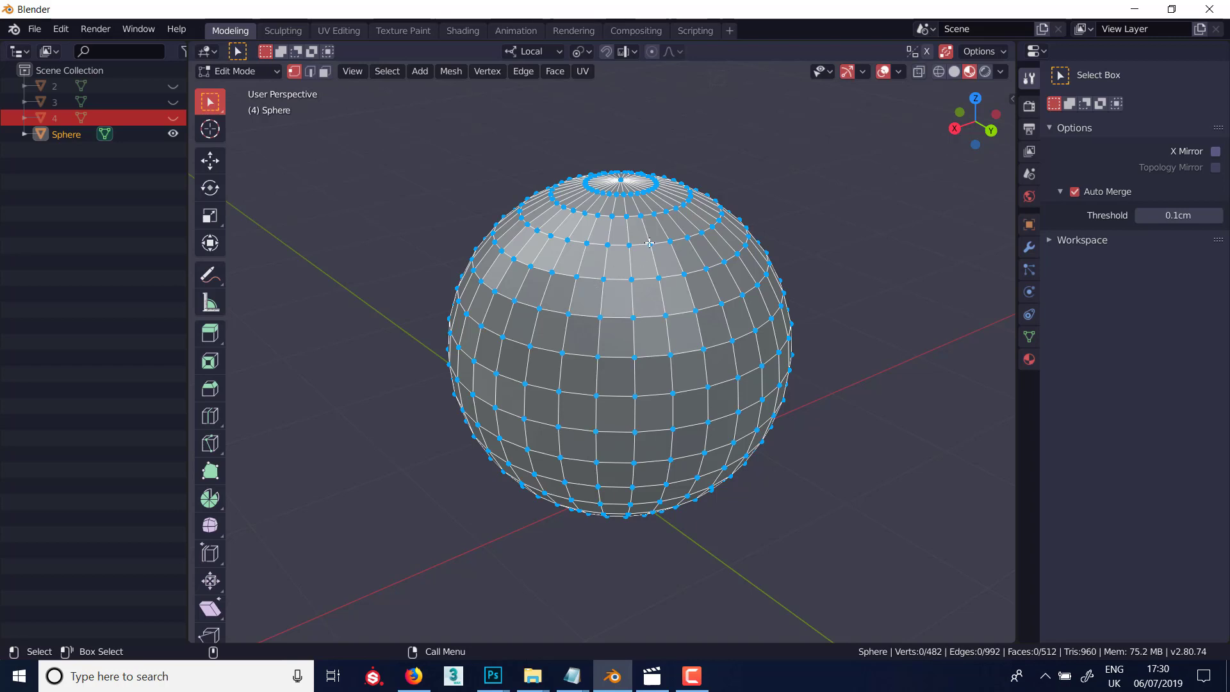
{"action": "left_click", "coordinate": [672, 429], "text": "ctrl"}
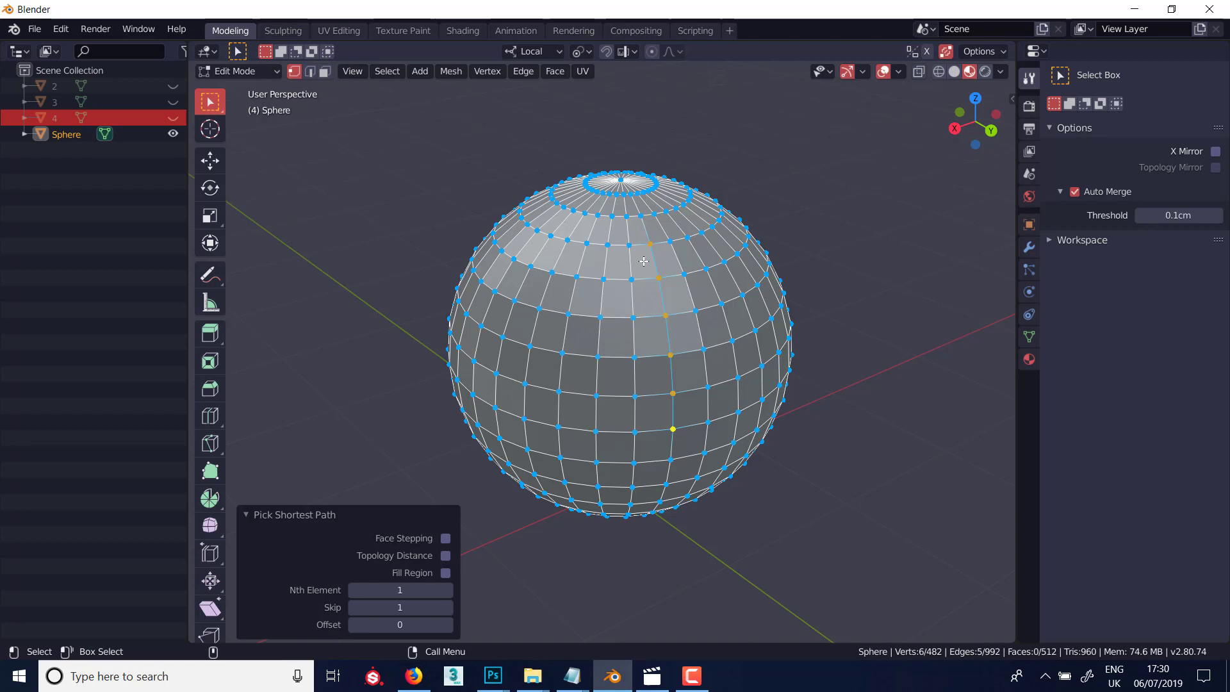
{"action": "key", "text": "g"}
{"action": "key", "text": "g"}
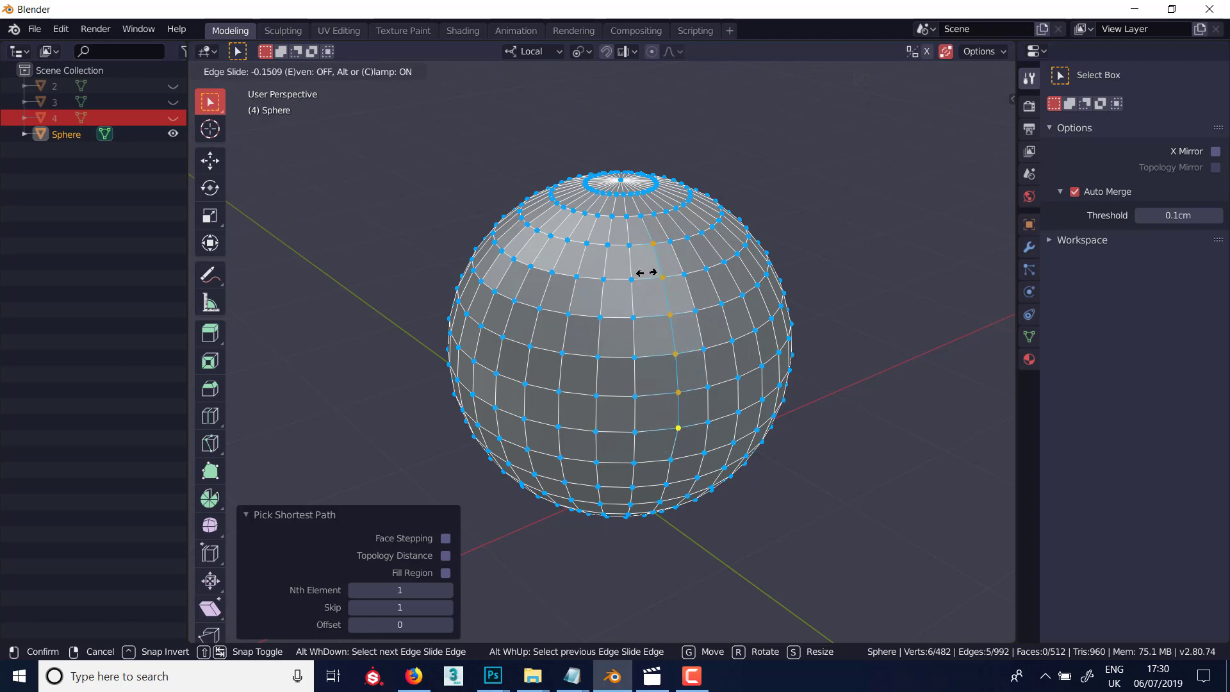
{"action": "left_click", "coordinate": [640, 272]}
- Select a horizontal edge loop just above the sphere's middle and try edge-sliding it upward
{"action": "middle_click_drag", "start_coordinate": [655, 298], "coordinate": [666, 328]}
{"action": "left_click", "coordinate": [671, 329], "text": "alt"}
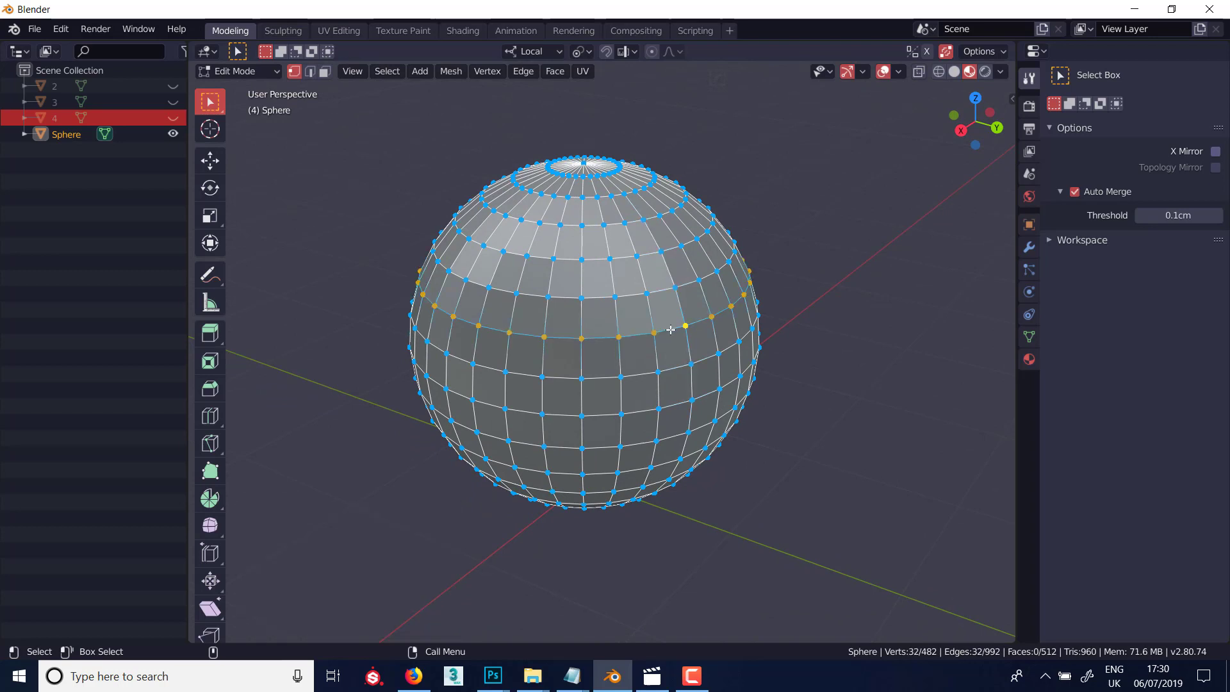
{"action": "key", "text": "g"}
{"action": "key", "text": "g"}
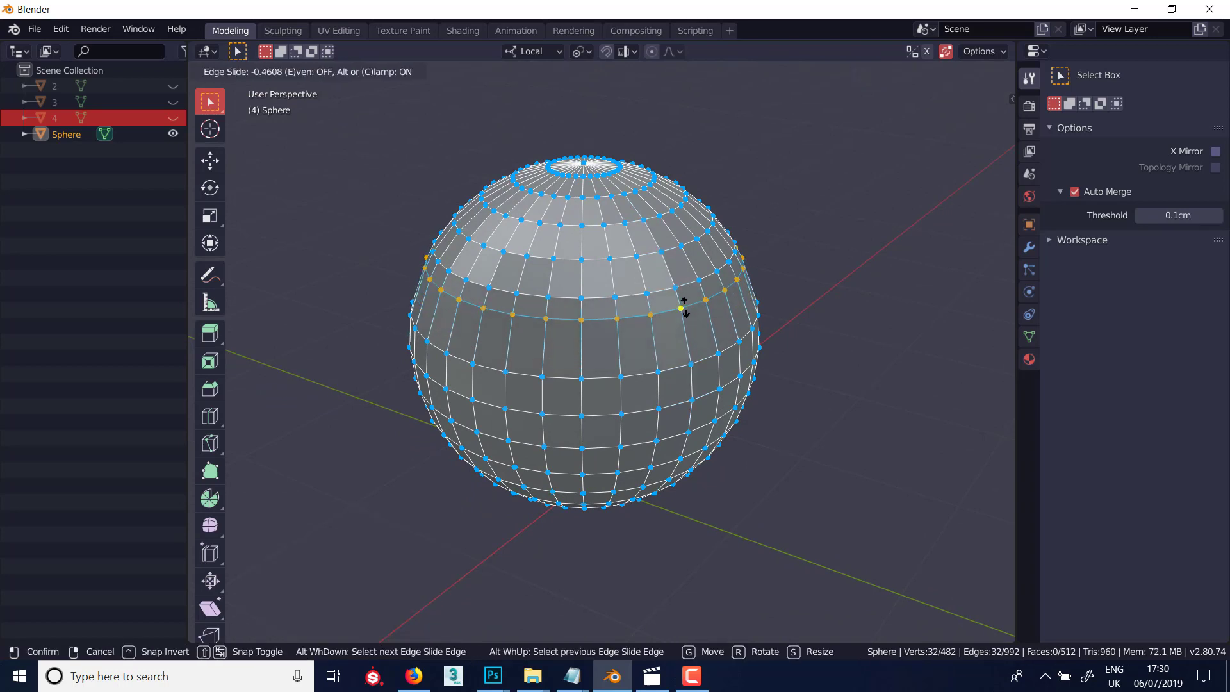
{"action": "left_click", "coordinate": [689, 327]}
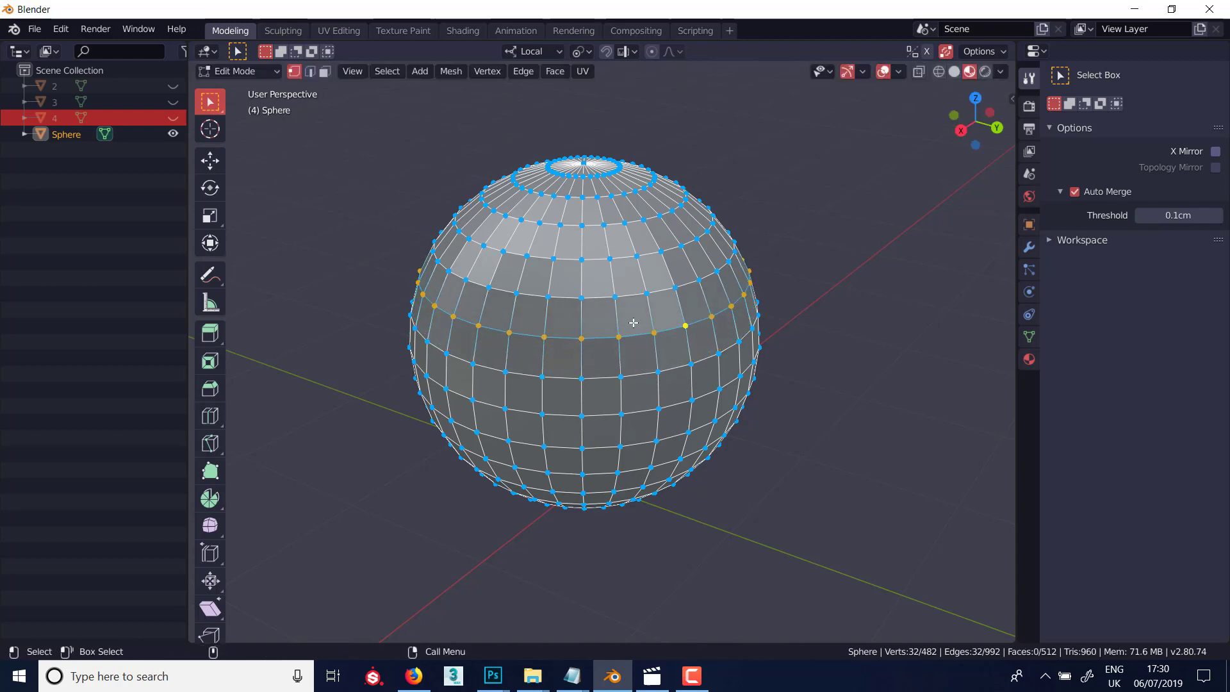
- Try expanding the selected edge loop outward along its normals with Shrink/Fatten, by about 0.52
{"action": "middle_click_drag", "start_coordinate": [634, 323], "coordinate": [629, 342]}
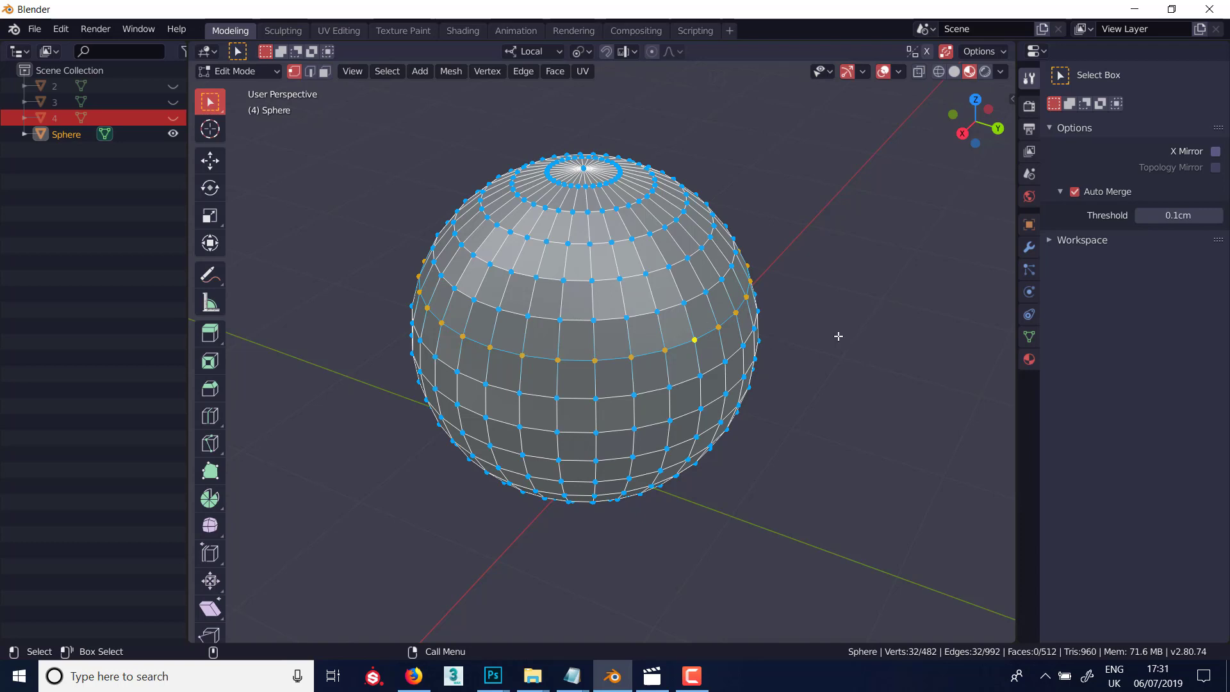
{"action": "key", "text": "alt+s"}
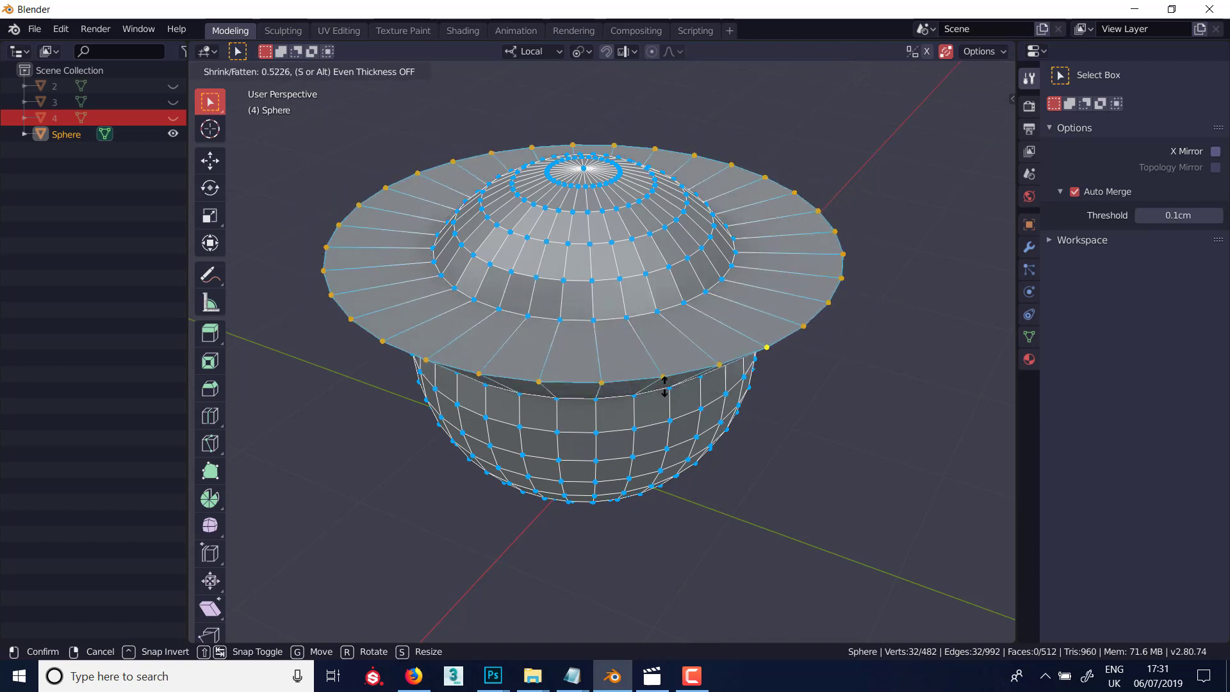
{"action": "right_click", "coordinate": [613, 350]}
- Select one vertex in the sphere's upper half and try Vertex Slide by about 0.21 and Shrink/Fatten outward by about 0.14
{"action": "left_click", "coordinate": [655, 305]}
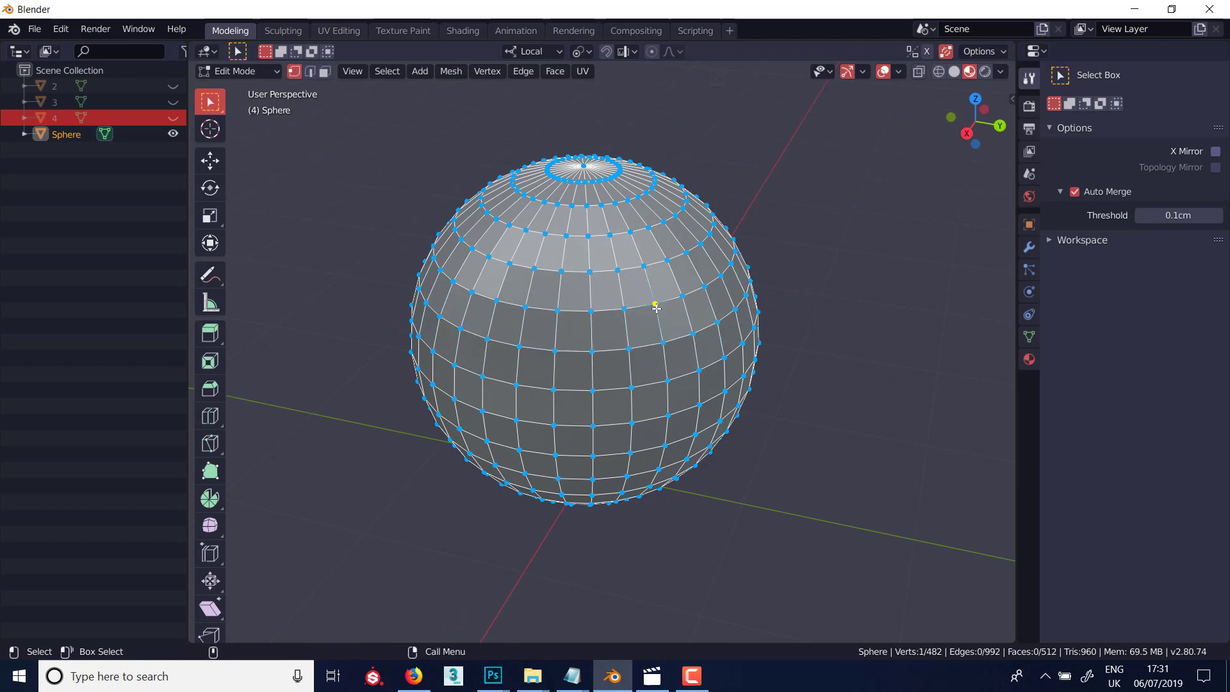
{"action": "key", "text": "shift+v"}
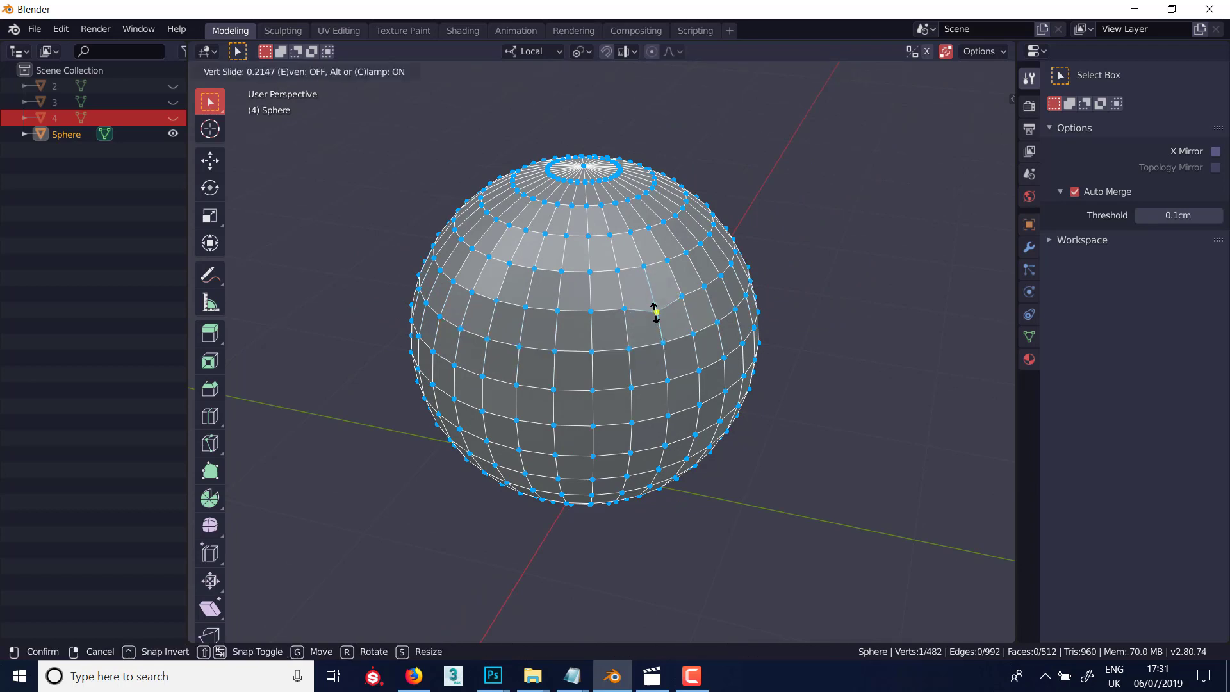
{"action": "right_click", "coordinate": [657, 315]}
{"action": "middle_click_drag", "start_coordinate": [673, 326], "coordinate": [713, 318]}
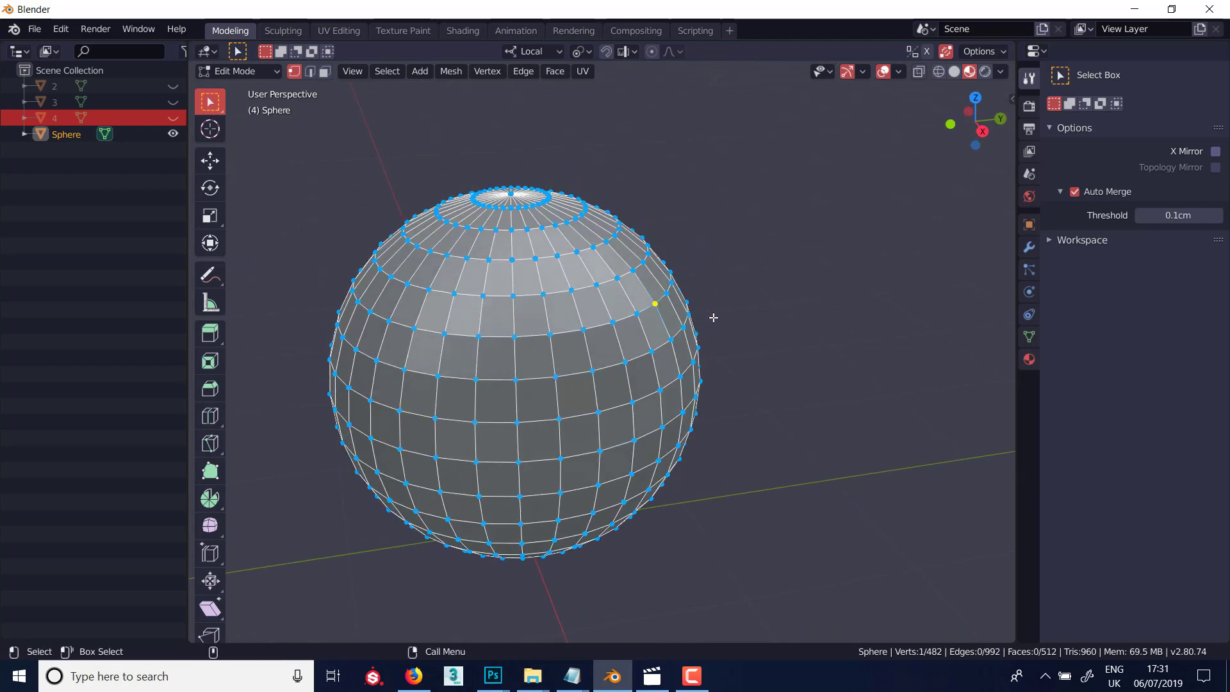
{"action": "key", "text": "alt+s"}
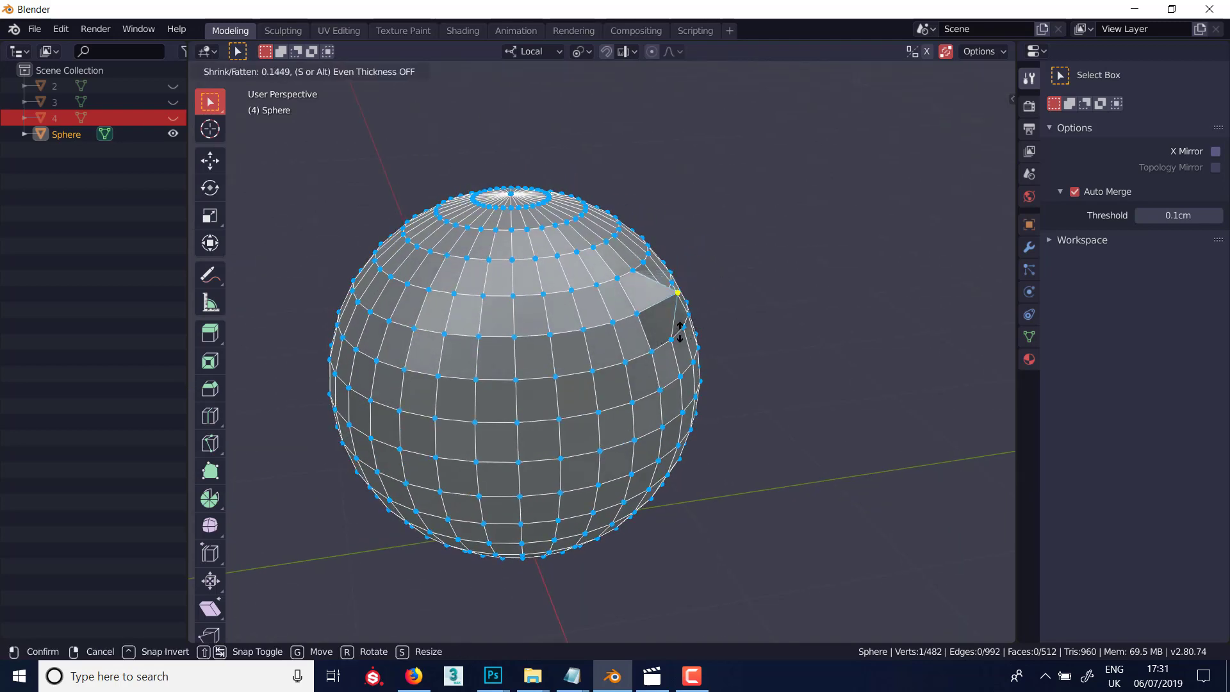
{"action": "right_click", "coordinate": [740, 269]}
- Clear the vertex selection on the sphere
{"action": "left_click_drag", "start_coordinate": [678, 321], "coordinate": [563, 325], "text": "alt"}
{"action": "middle_click_drag", "start_coordinate": [596, 333], "coordinate": [677, 349], "text": "alt"}
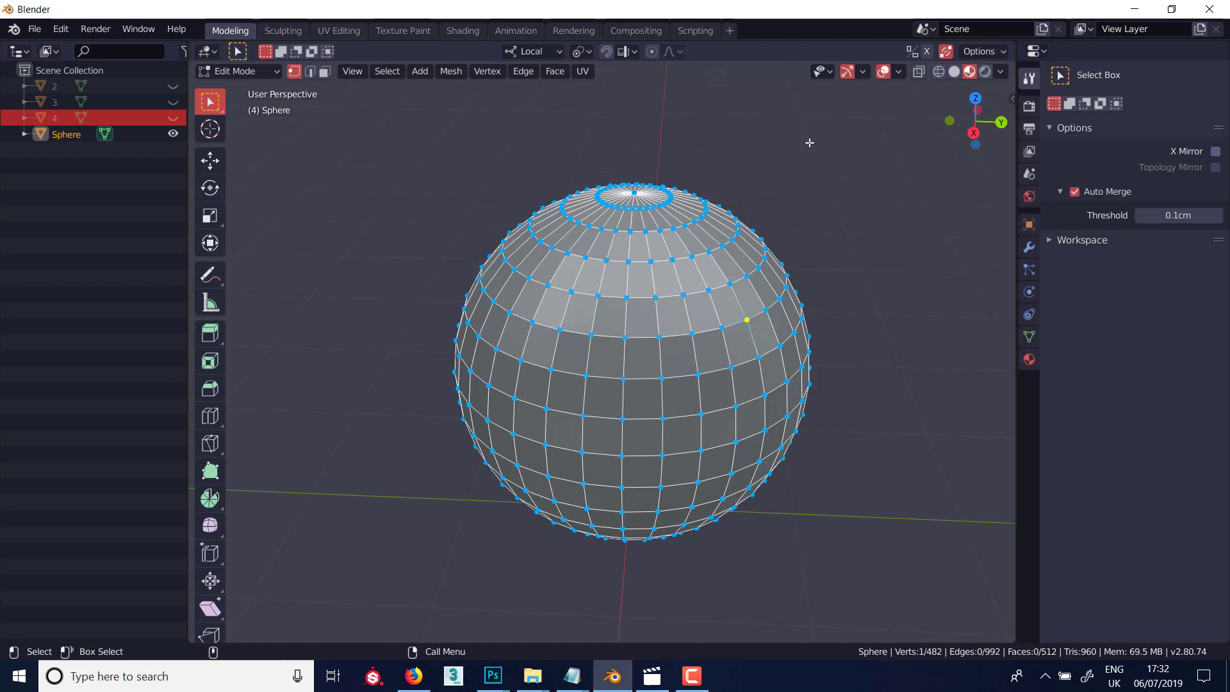
{"action": "left_click", "coordinate": [748, 163]}
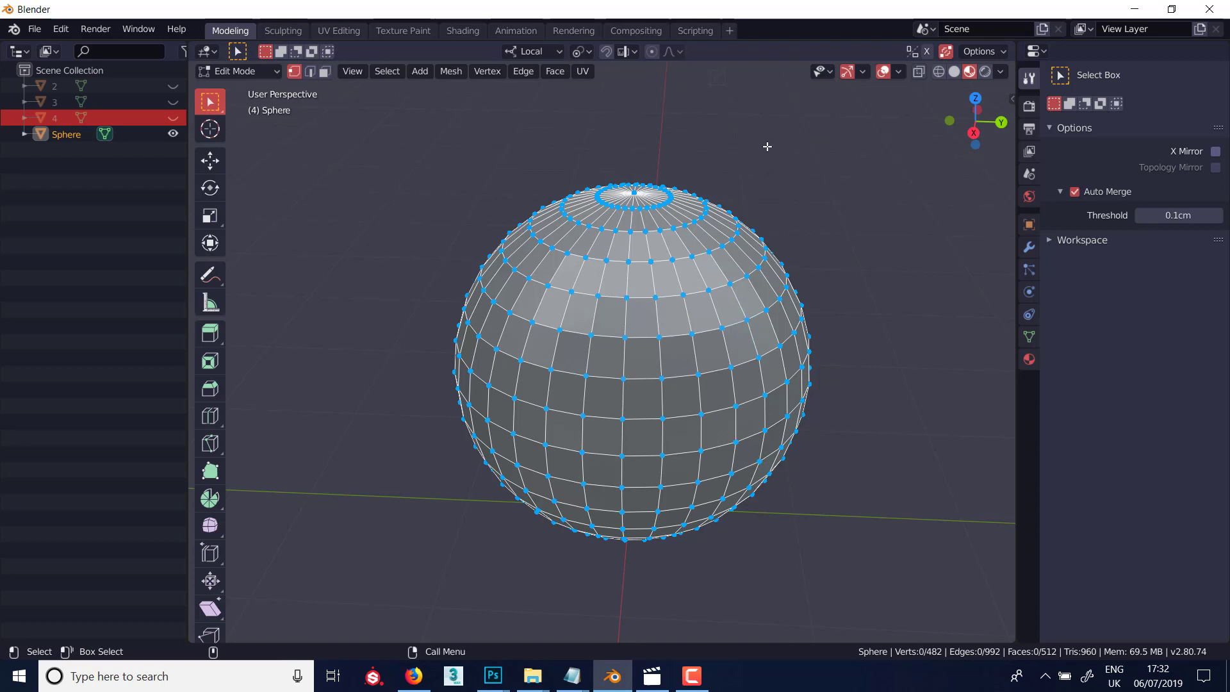